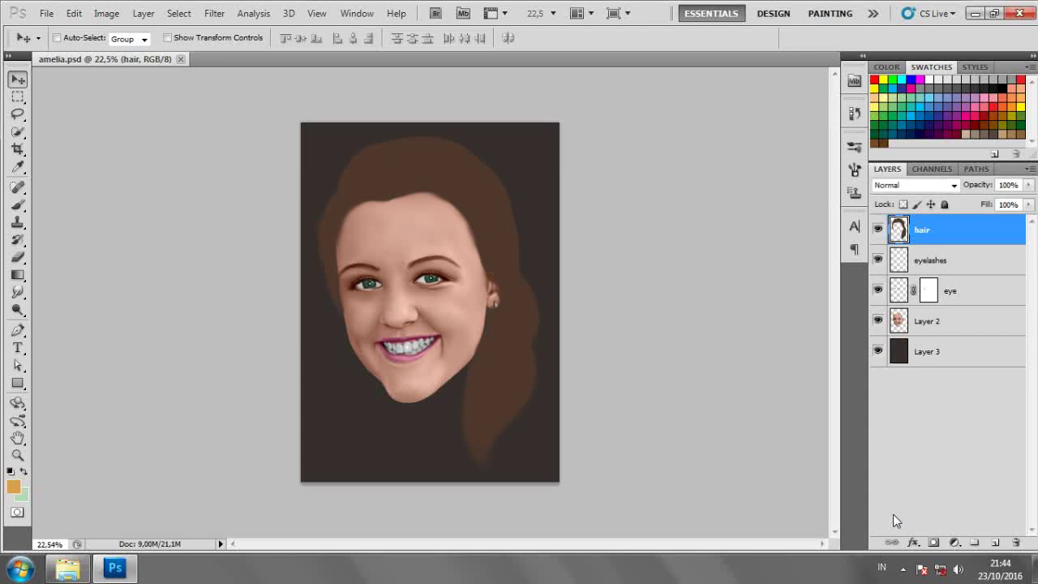
Step: Hide the hair, eyelashes and eye layers, then rename Layer 2 to 'face'
left_click(878, 230)
left_click(878, 260)
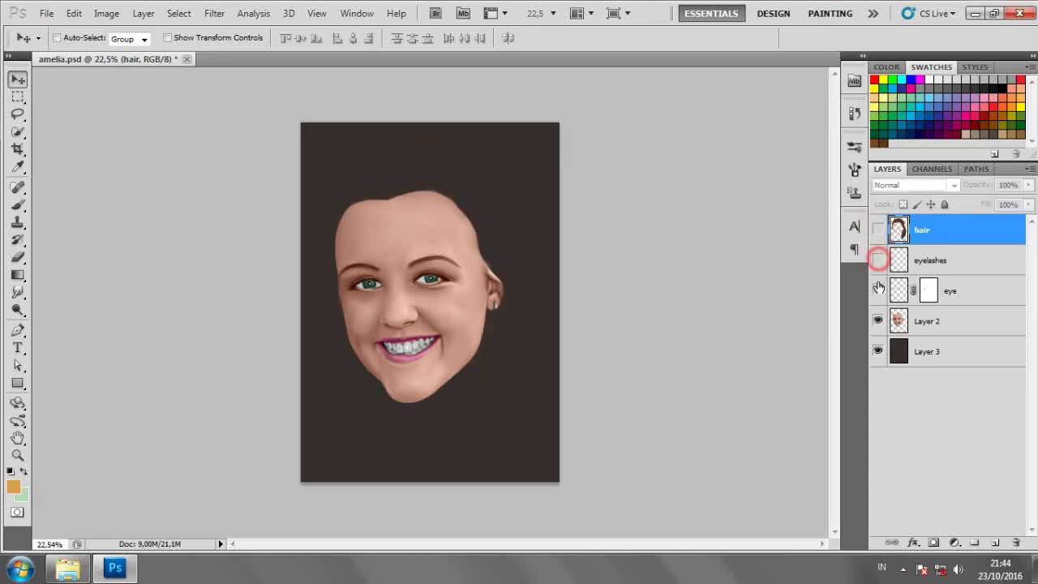
left_click(878, 291)
left_click(899, 320)
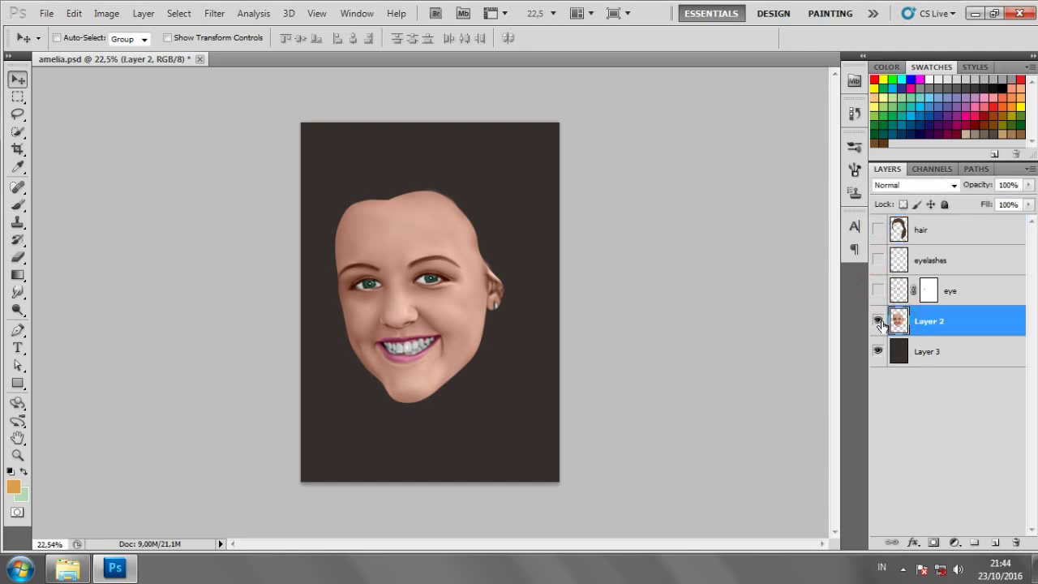
left_click(879, 321)
left_click(879, 321)
double_click(926, 321)
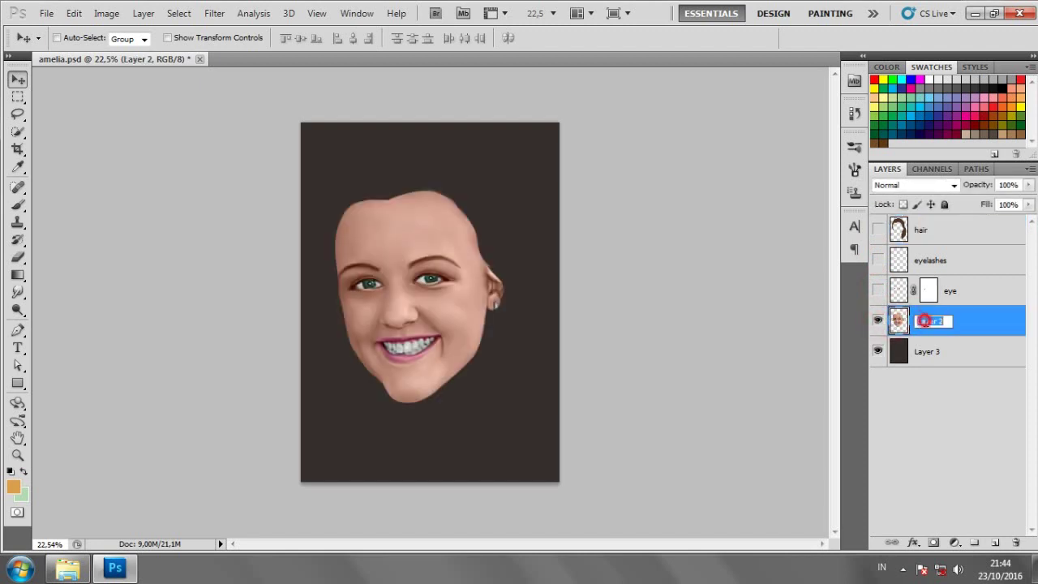
type("face")
key("Return")
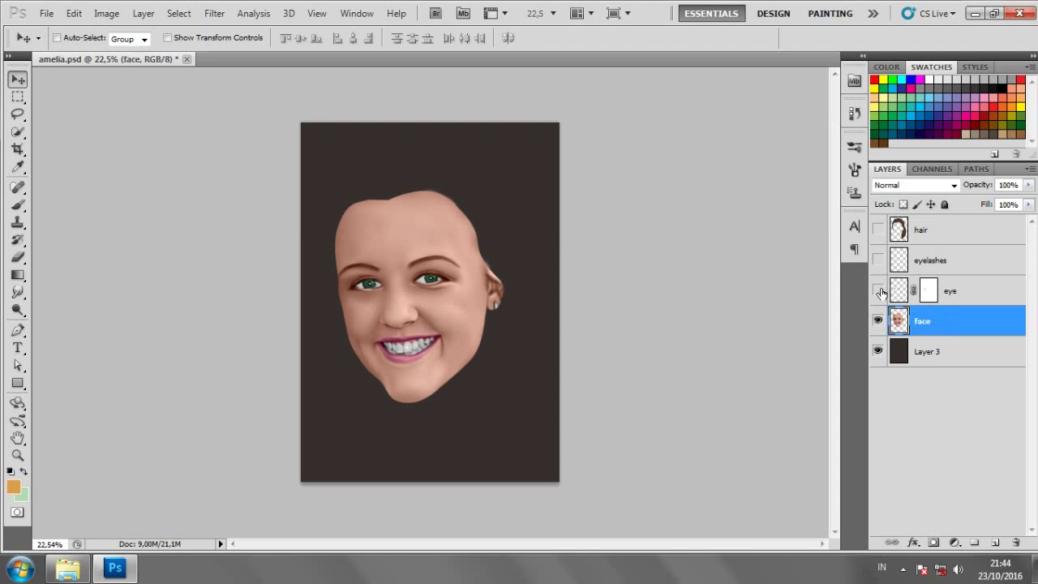
Step: Show the eye, eyelashes and hair layers again and add an empty layer above hair
left_click(879, 290)
left_click(879, 260)
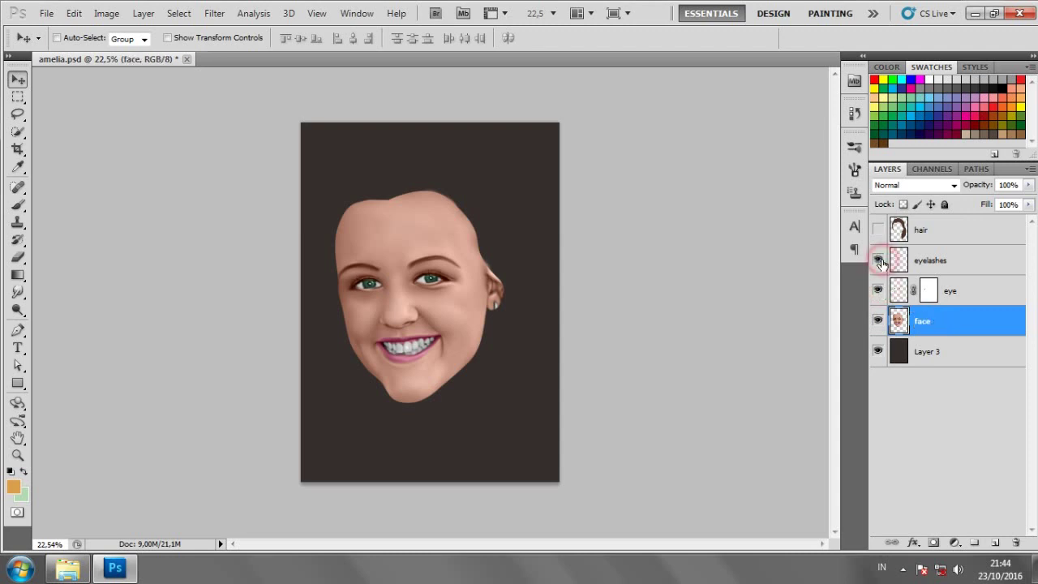
left_click(877, 229)
left_click(877, 229)
left_click(877, 229)
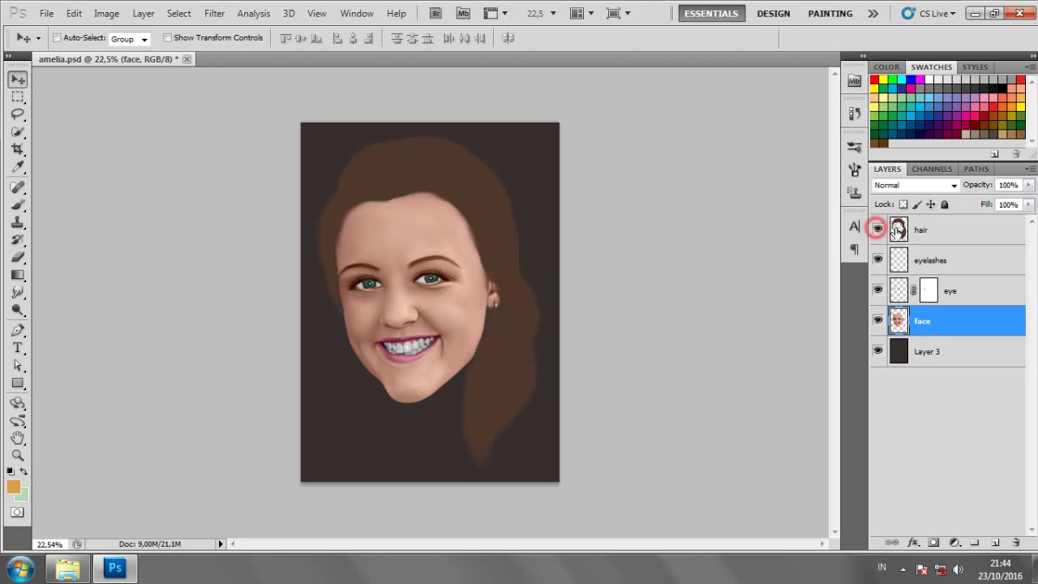
left_click(918, 231)
left_click(995, 542)
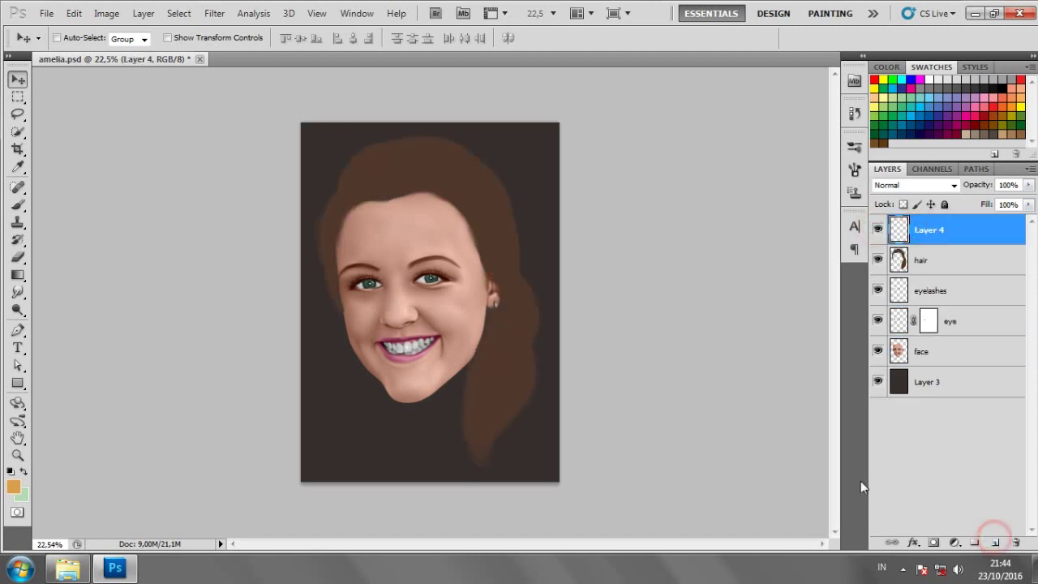
Step: Use the Brush tool with a golden-brown #bd8432 foreground colour
left_click(20, 209)
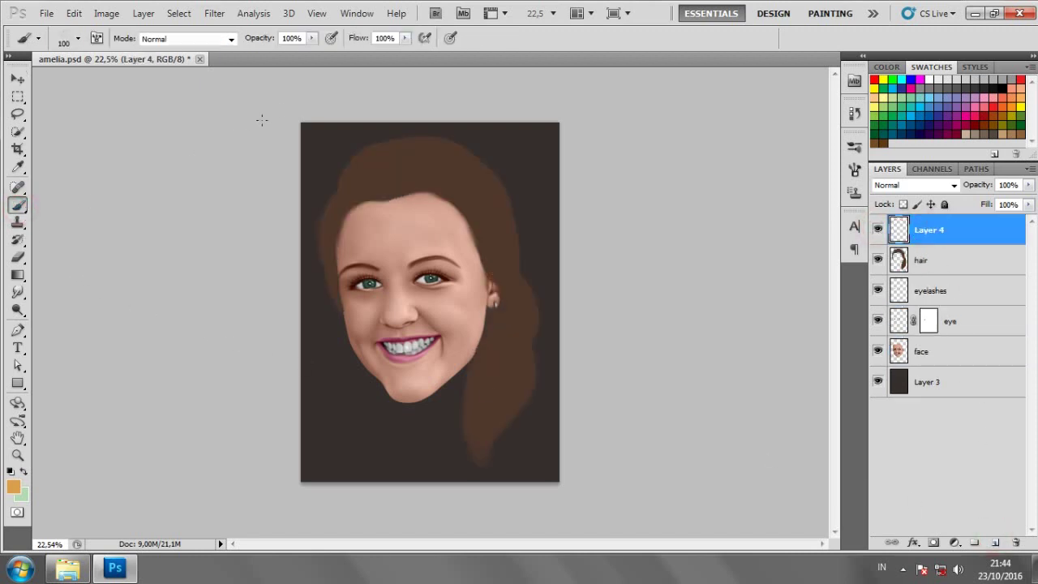
left_click(311, 39)
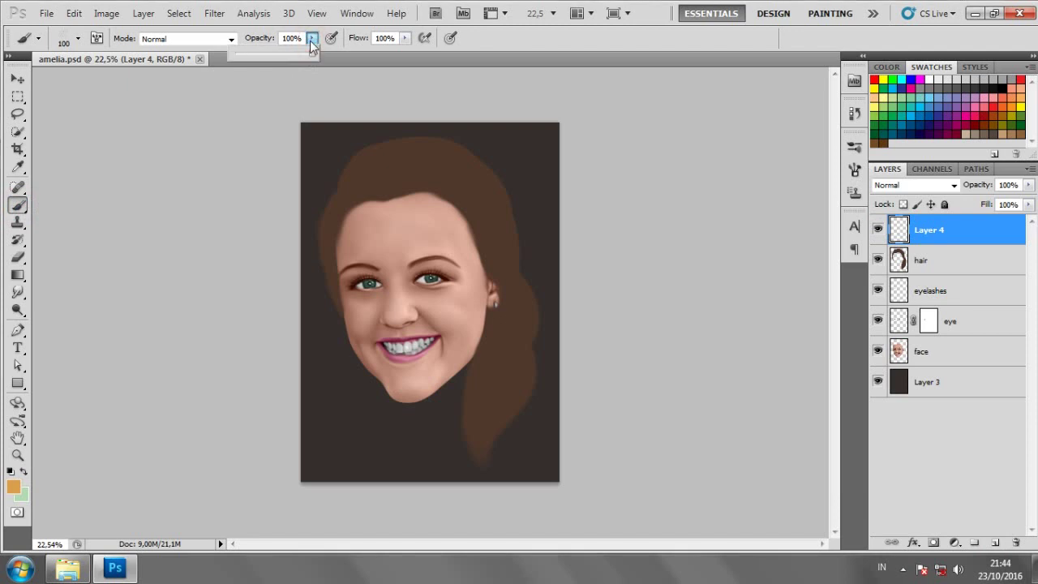
left_click(404, 38)
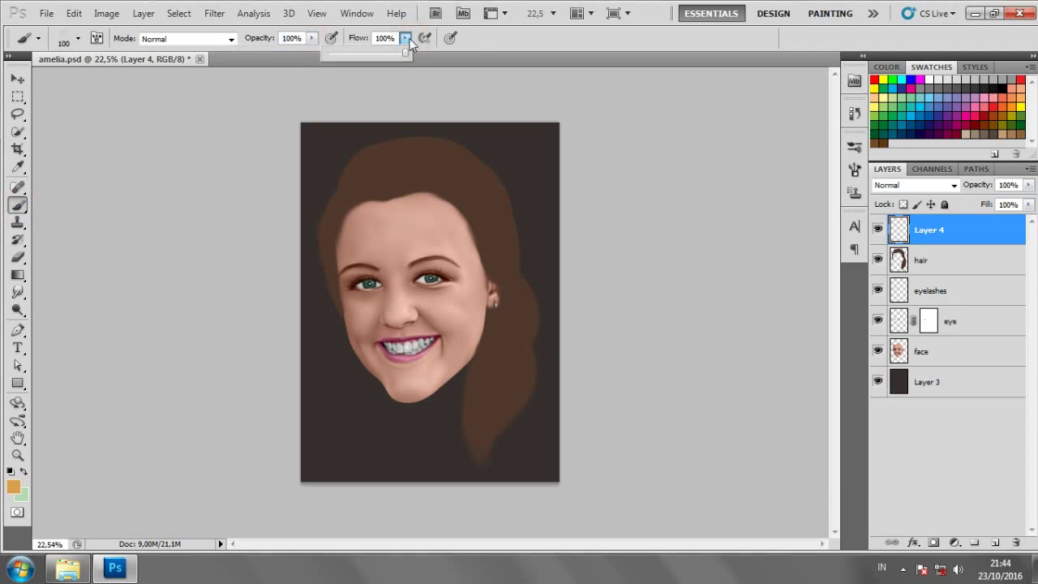
left_click(13, 487)
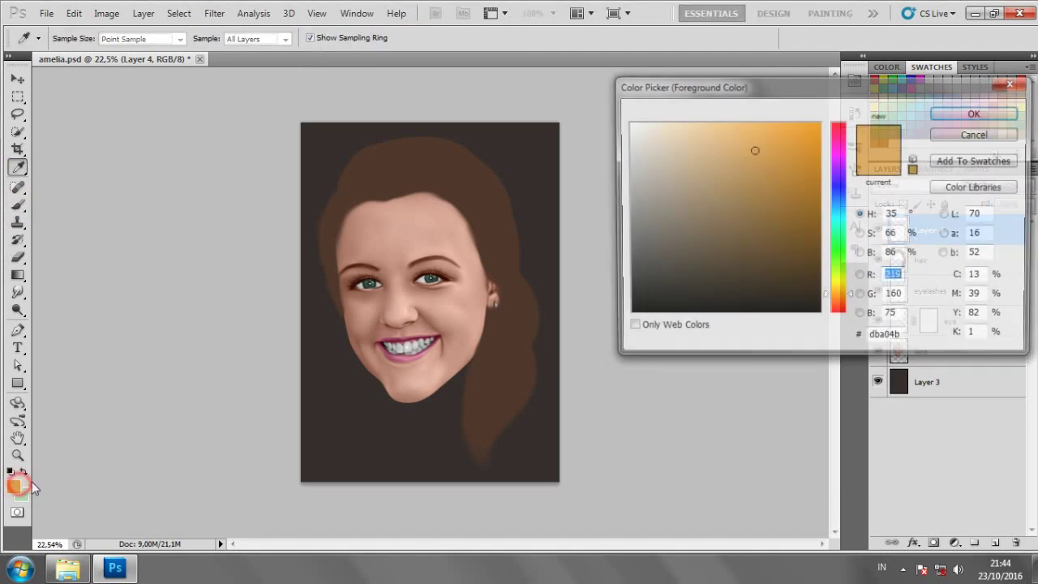
left_click_drag(752, 168, 769, 172)
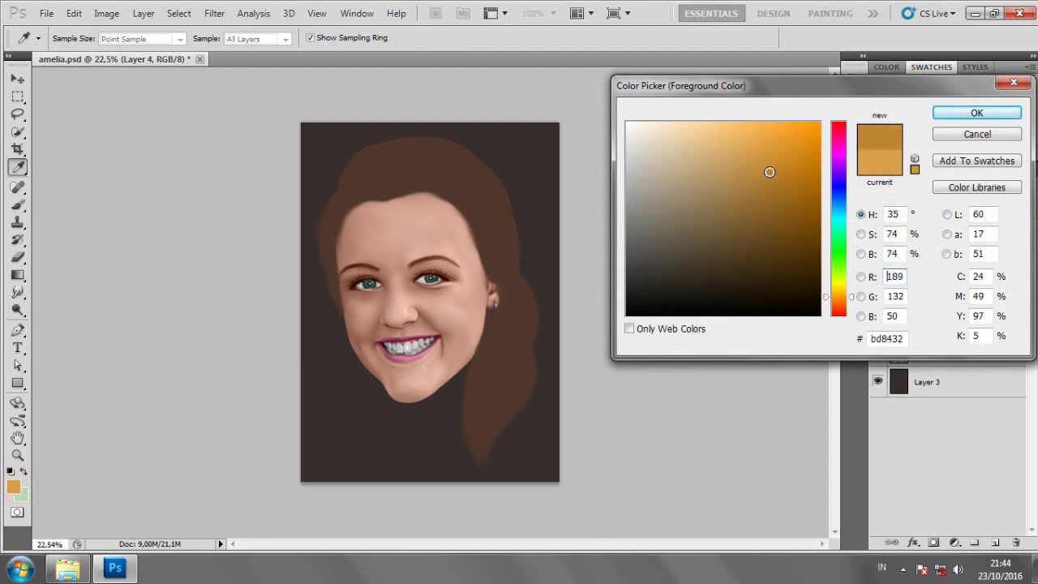
left_click(976, 113)
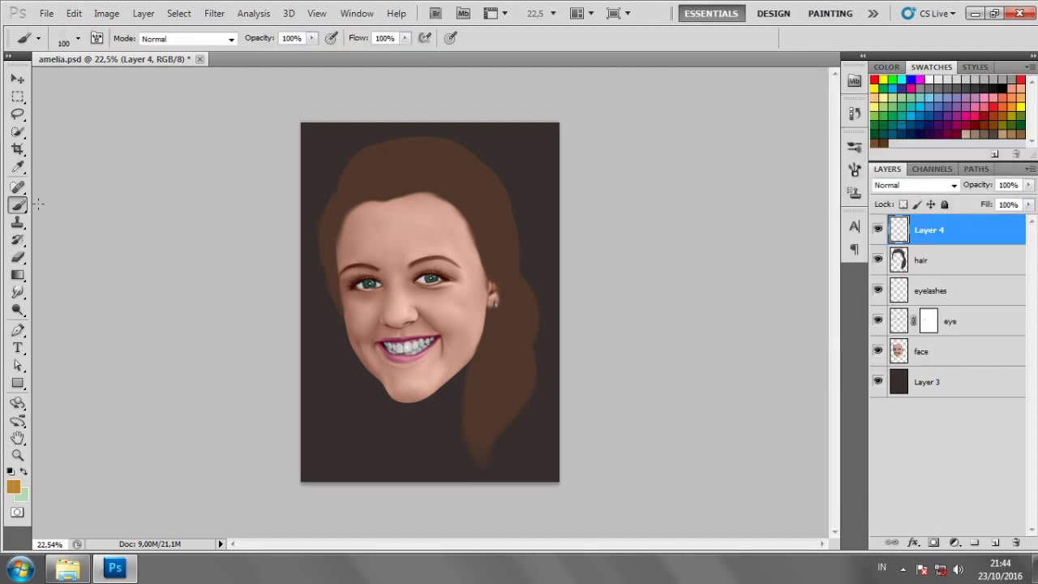
Step: Choose the 35 px scattered brush preset, enlarge the tip, and frame the hairline
right_click(351, 215)
mouse_move(666, 373)
left_mouse_down()
mouse_move(665, 337)
mouse_move(677, 371)
left_mouse_up()
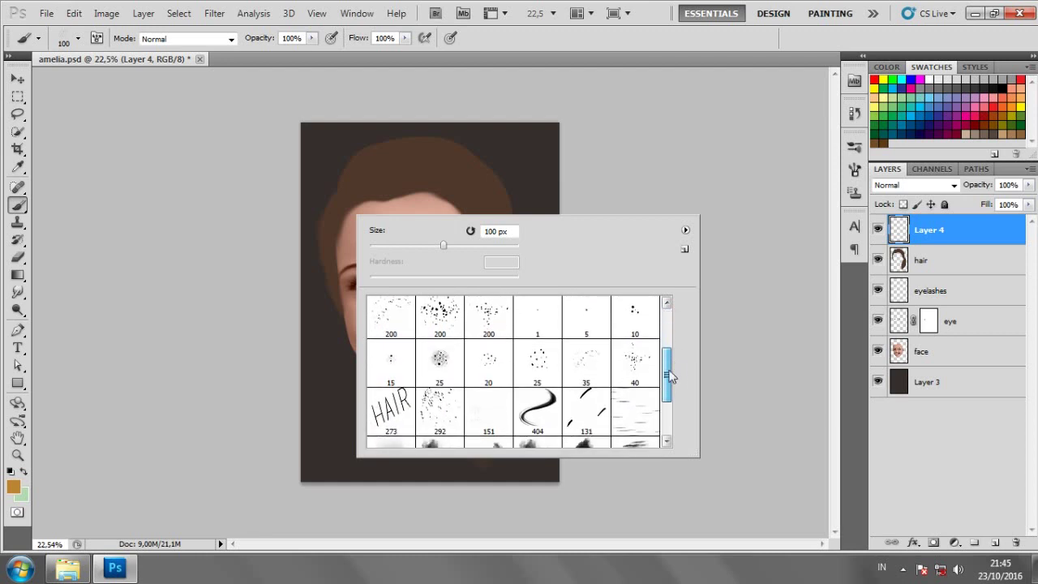
left_click(598, 367)
left_click(626, 184)
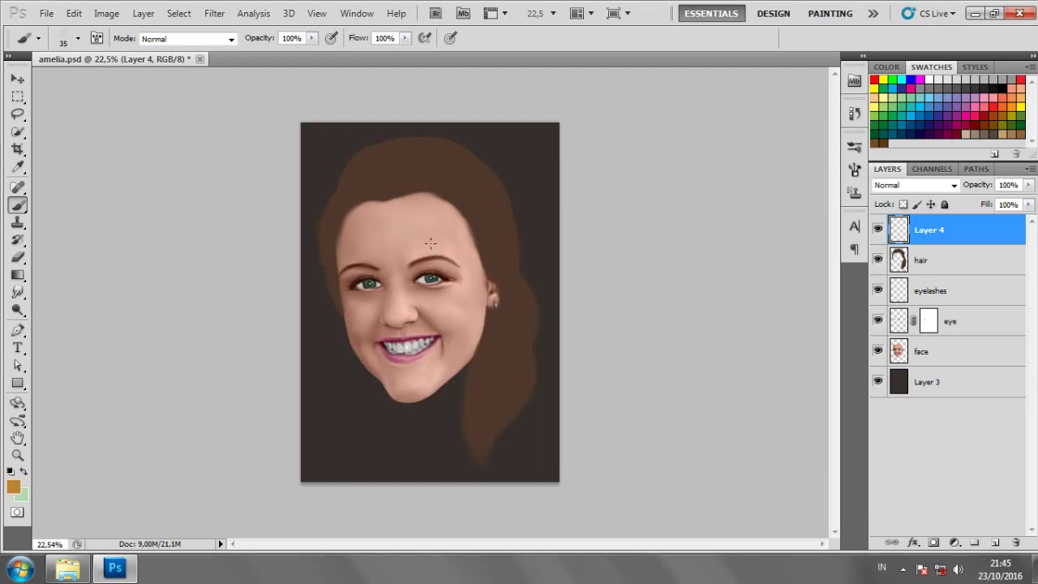
mouse_move(419, 237)
left_mouse_down()
mouse_move(550, 185)
mouse_move(604, 199)
left_mouse_up()
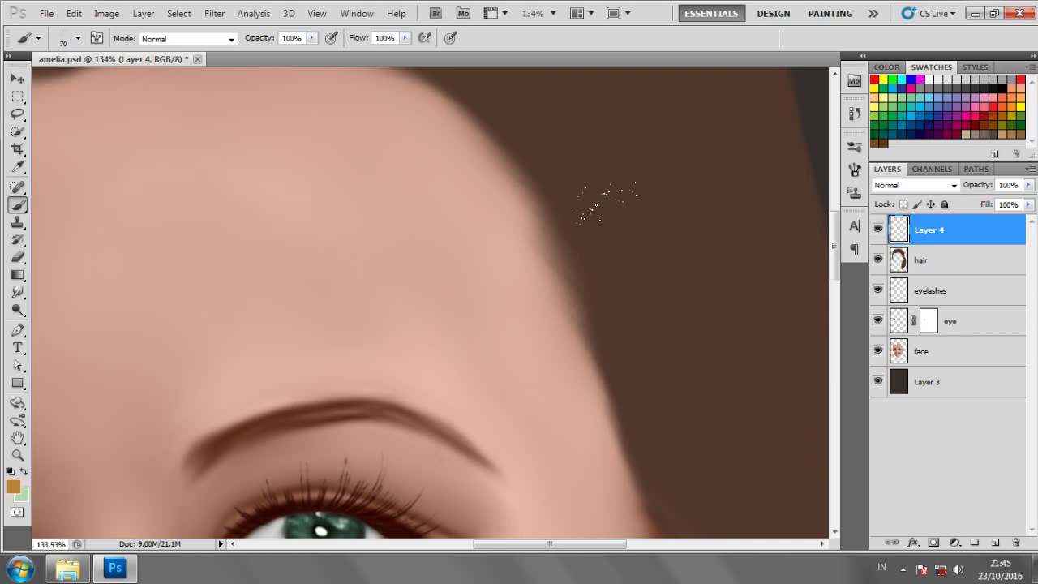
key("bracketright")
key("bracketright")
key("bracketright")
mouse_move(607, 198)
left_mouse_down()
mouse_move(426, 110)
mouse_move(445, 112)
left_mouse_up()
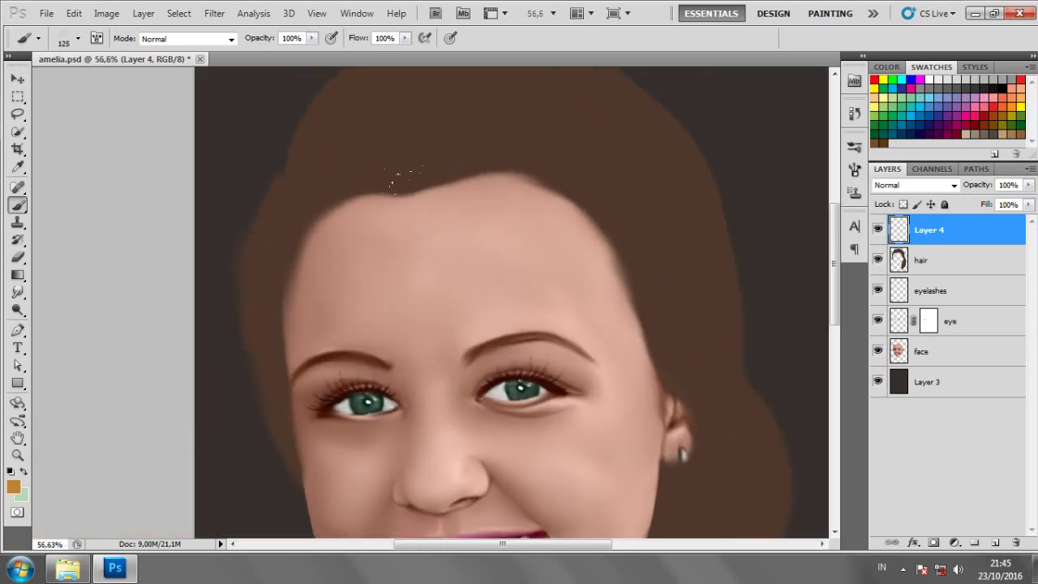
Step: With the Pen tool, trace two curved strands from the parting down the right hair
left_click(18, 330)
left_click_drag(382, 225, 372, 185)
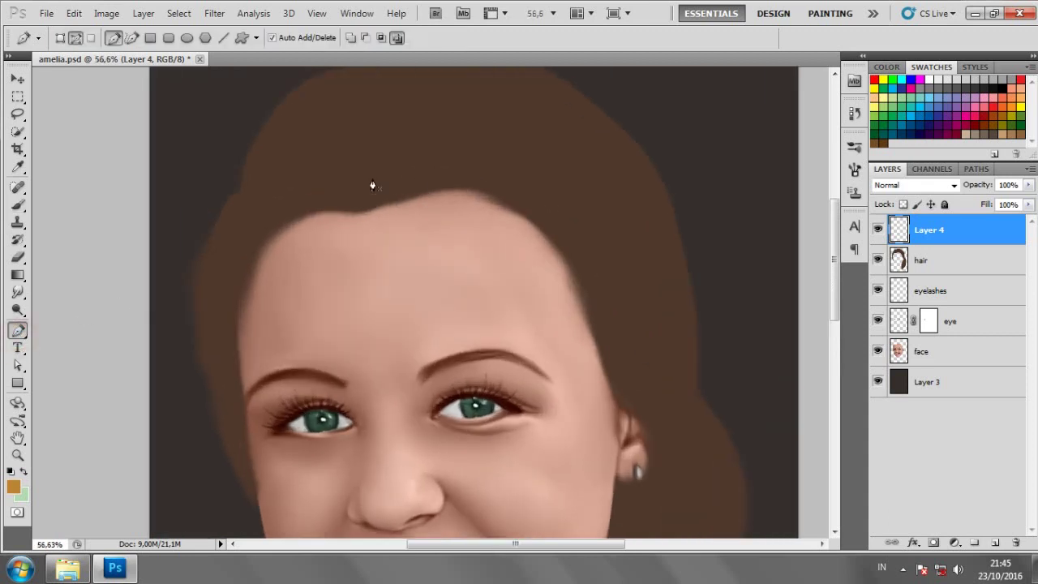
left_click(357, 197)
scroll(357, 197, "down", 2)
scroll(356, 197, "down", 1)
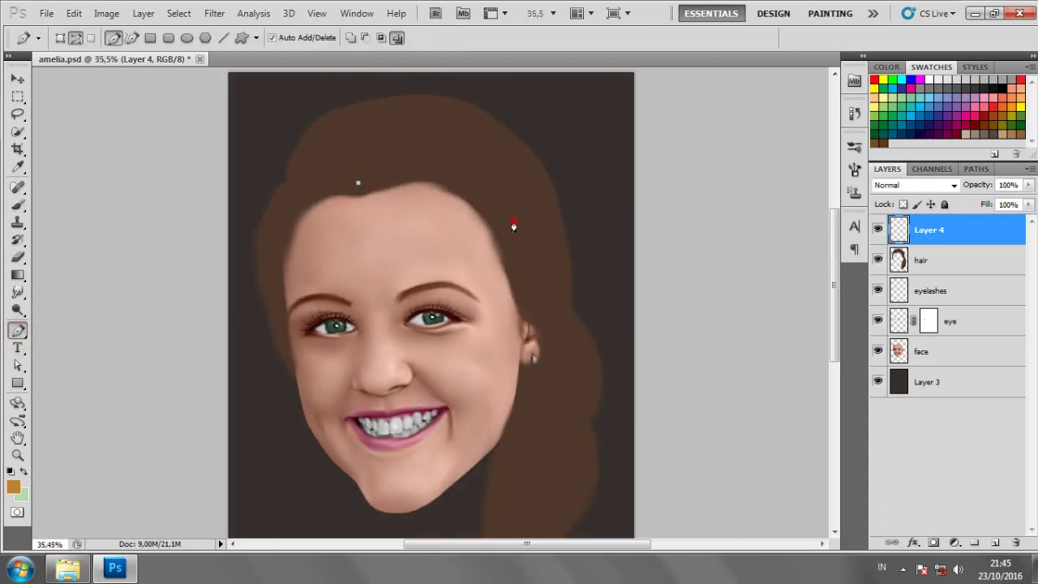
left_click_drag(514, 227, 584, 341)
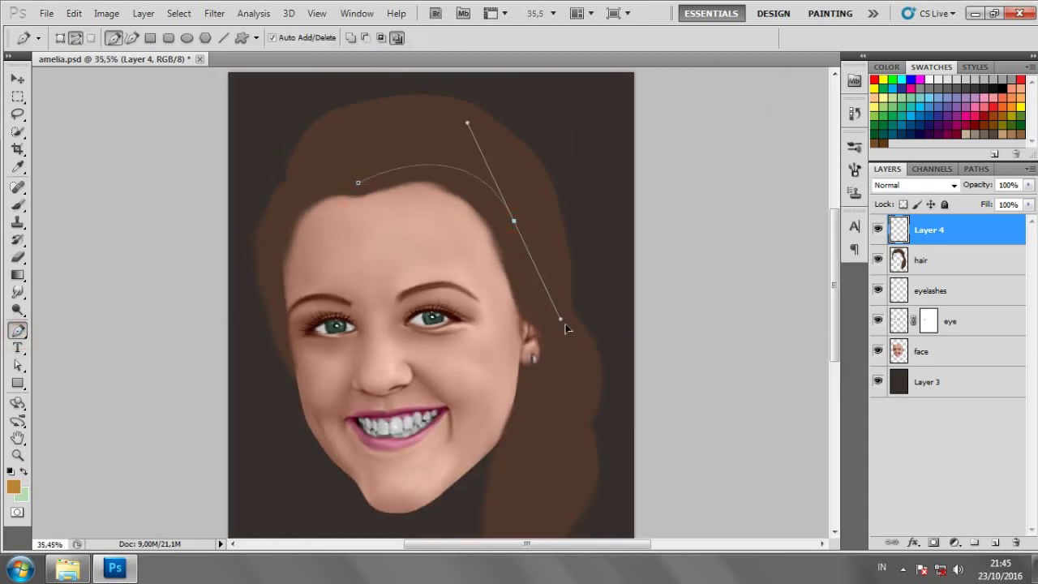
left_click(618, 268, "ctrl")
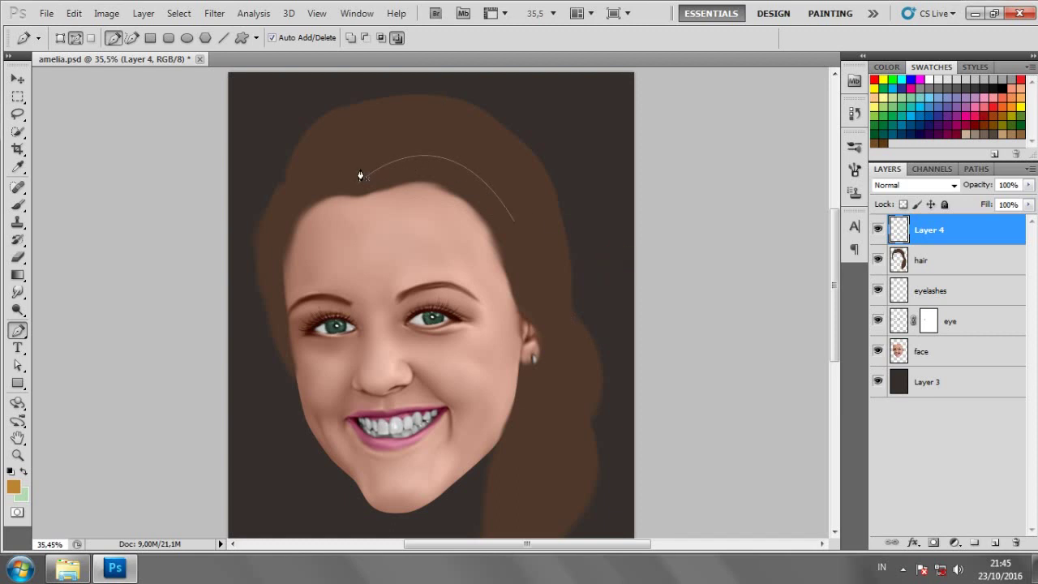
left_click_drag(517, 192, 604, 304)
left_click(611, 253, "ctrl")
Step: Add four more stacked strand curves across the right top of the hair
left_click(365, 195)
left_click_drag(506, 237, 557, 354)
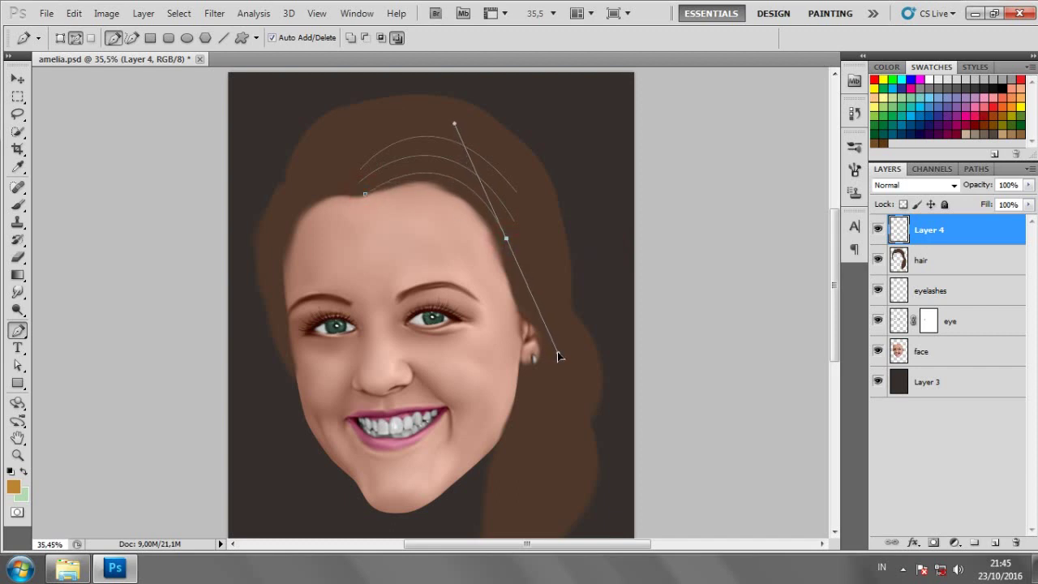
left_click(579, 314, "ctrl")
left_click_drag(517, 176, 614, 289)
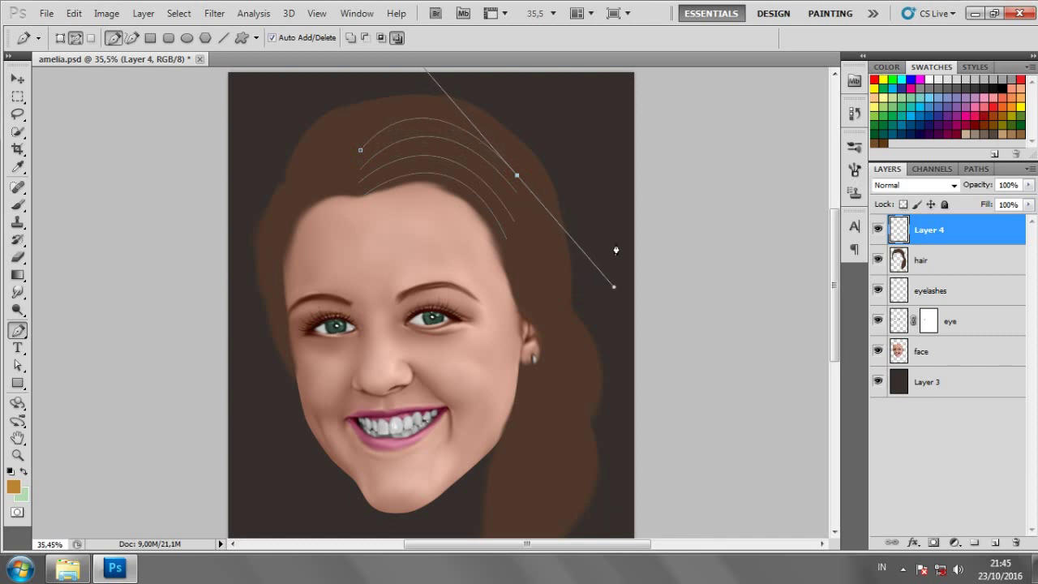
left_click(608, 223, "ctrl")
left_click_drag(516, 150, 613, 253)
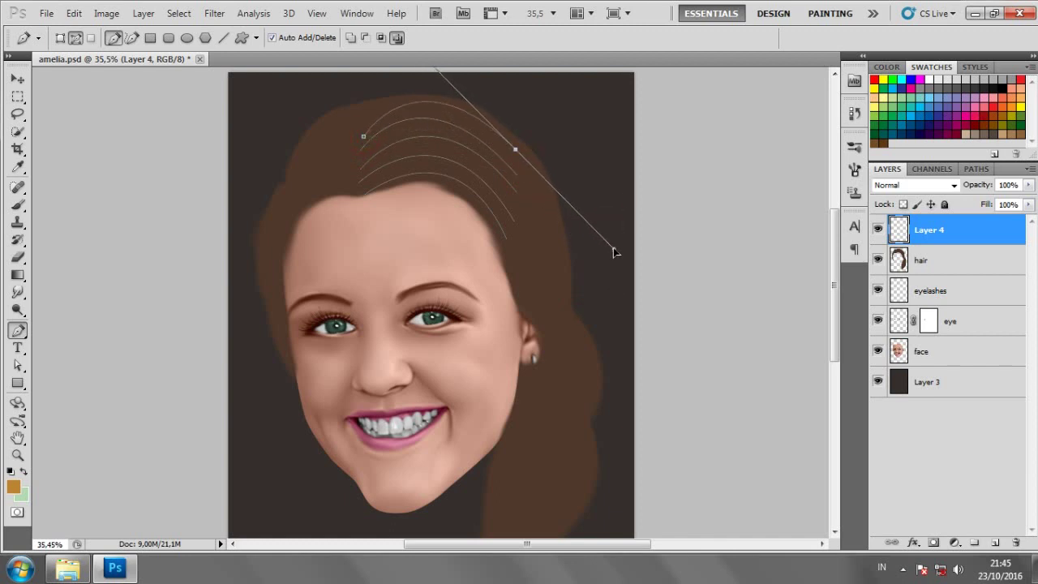
left_click(621, 190, "ctrl")
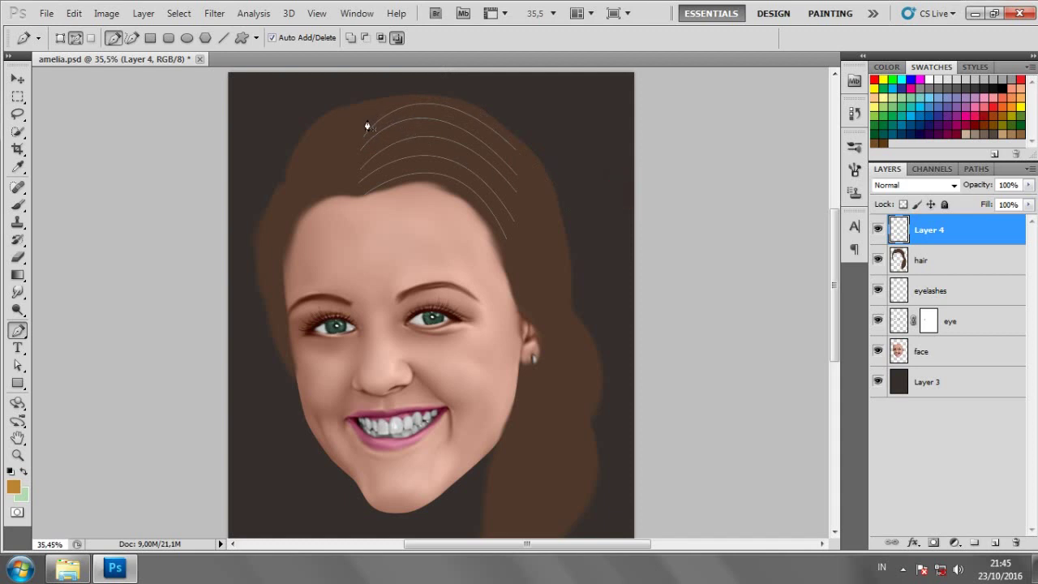
mouse_move(527, 149)
left_mouse_down()
mouse_move(621, 239)
mouse_move(628, 216)
left_mouse_up()
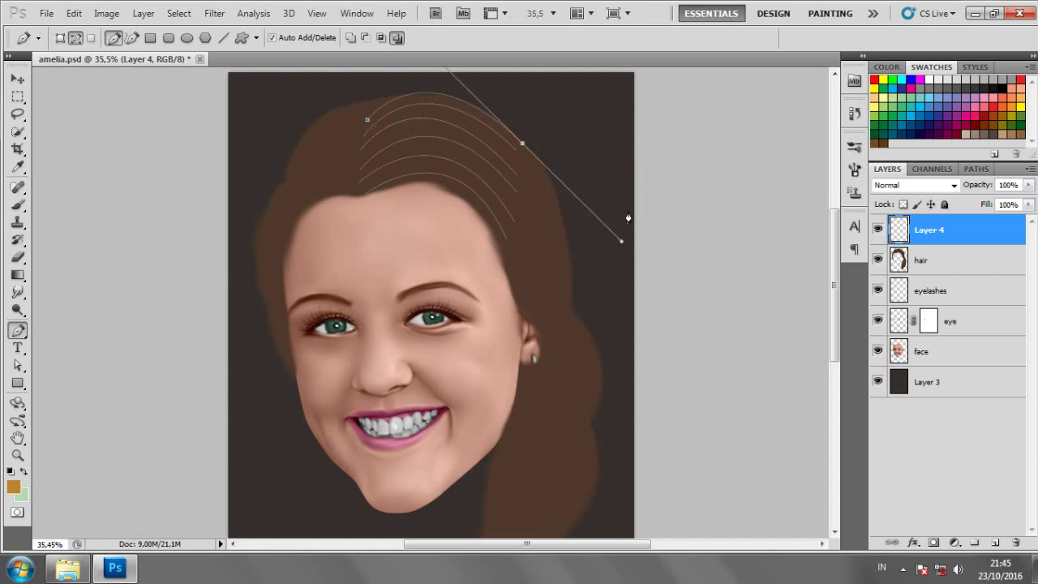
left_click(621, 189, "ctrl")
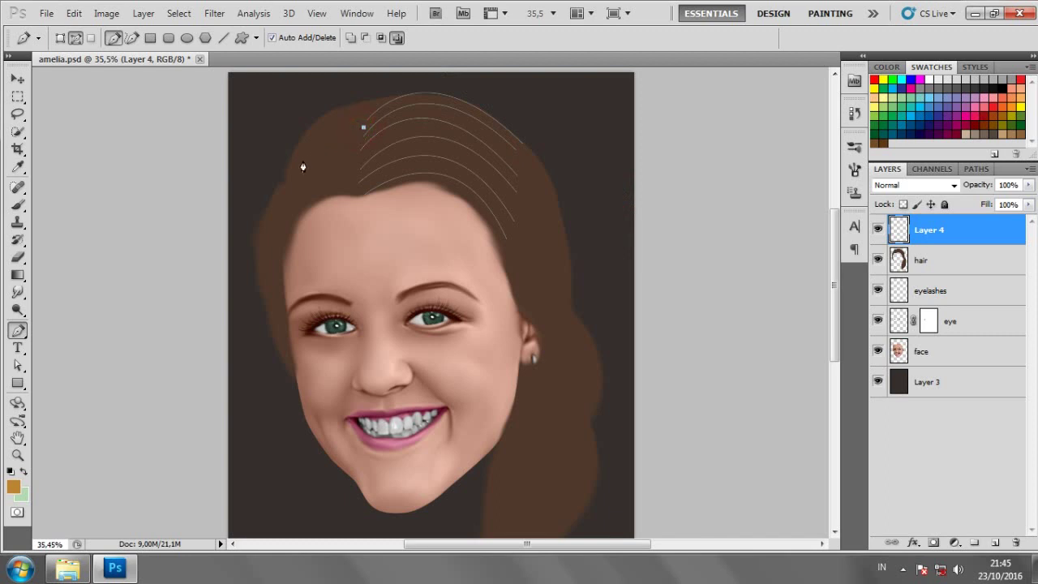
Step: Trace strand curves down the left side of the hair, redoing one looped strand
left_click_drag(286, 170, 257, 267)
left_click(291, 251, "ctrl")
left_click_drag(289, 181, 262, 239)
left_click(285, 242, "ctrl")
left_click_drag(288, 170, 270, 227)
left_click(270, 236, "ctrl")
key("ctrl+z")
left_click_drag(280, 189, 242, 283)
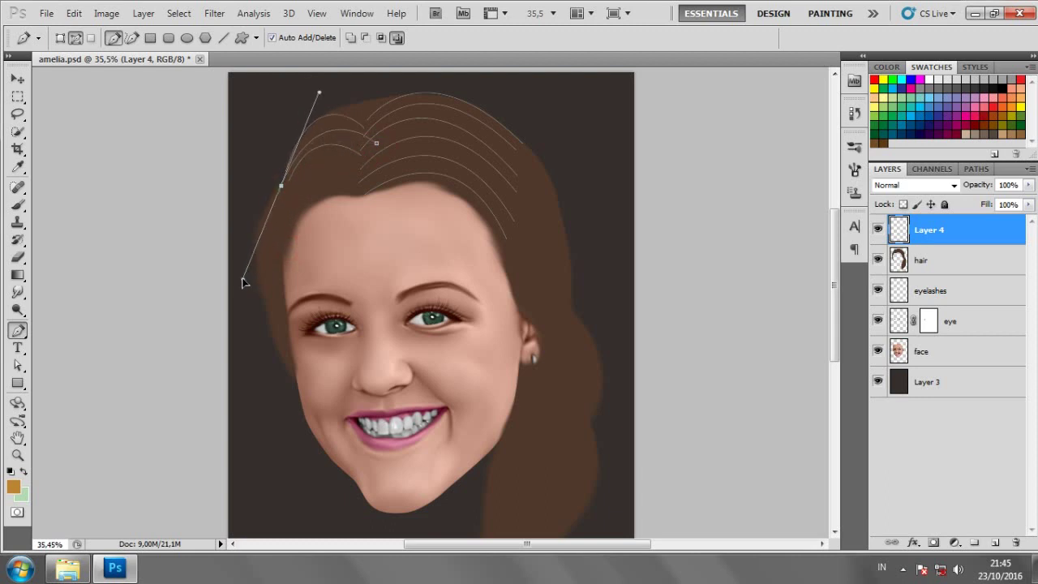
left_click(313, 268, "ctrl")
Step: Add further strands from the parting down the left side of the hair
left_click_drag(293, 137, 251, 209)
left_click(281, 215, "ctrl")
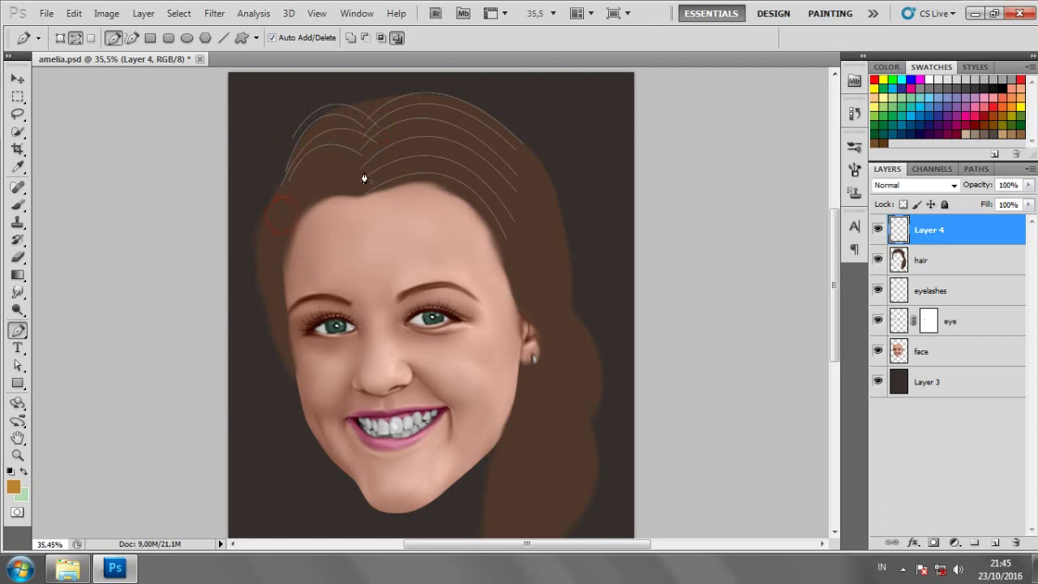
left_click_drag(272, 204, 247, 271)
left_click(251, 267, "ctrl")
left_click(363, 189)
left_click_drag(279, 227, 251, 308)
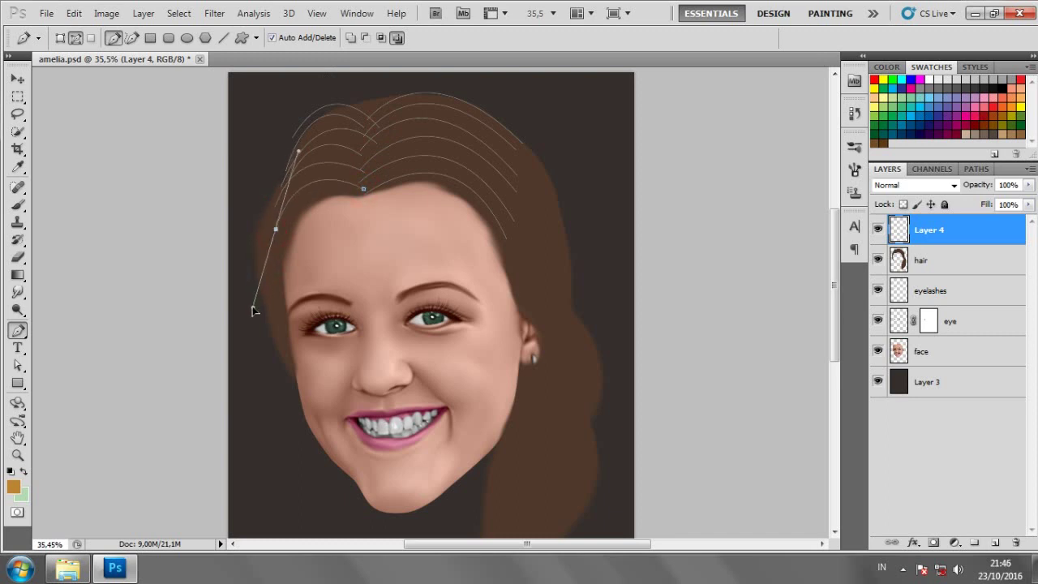
left_click(278, 297, "ctrl")
Step: Trace strand paths down toward the left temple and along the left cheek
scroll(364, 161, "up", 2)
scroll(364, 161, "up", 1)
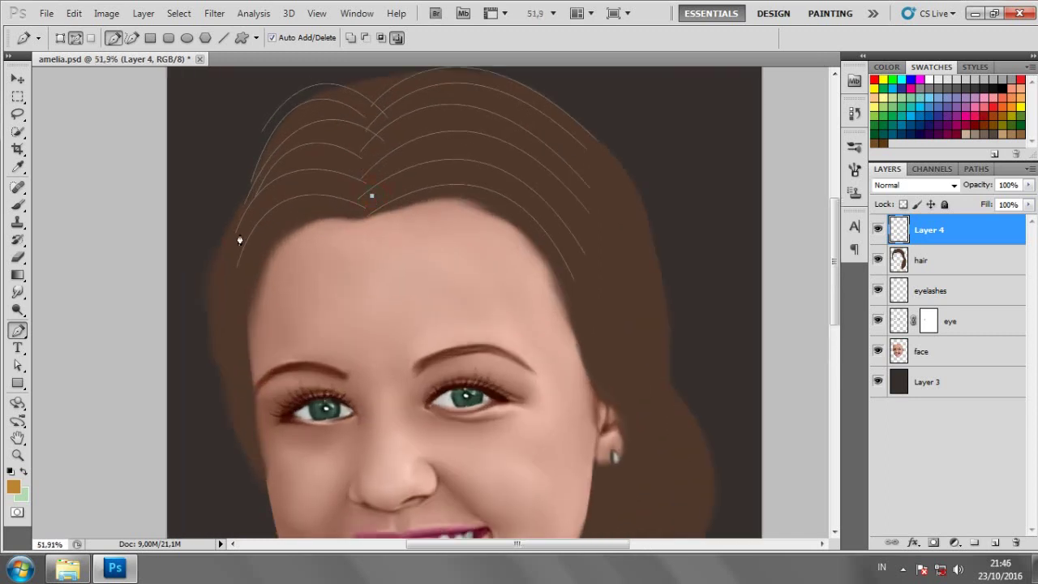
left_click_drag(240, 240, 192, 364)
left_click(195, 362, "ctrl")
scroll(317, 225, "up", 1)
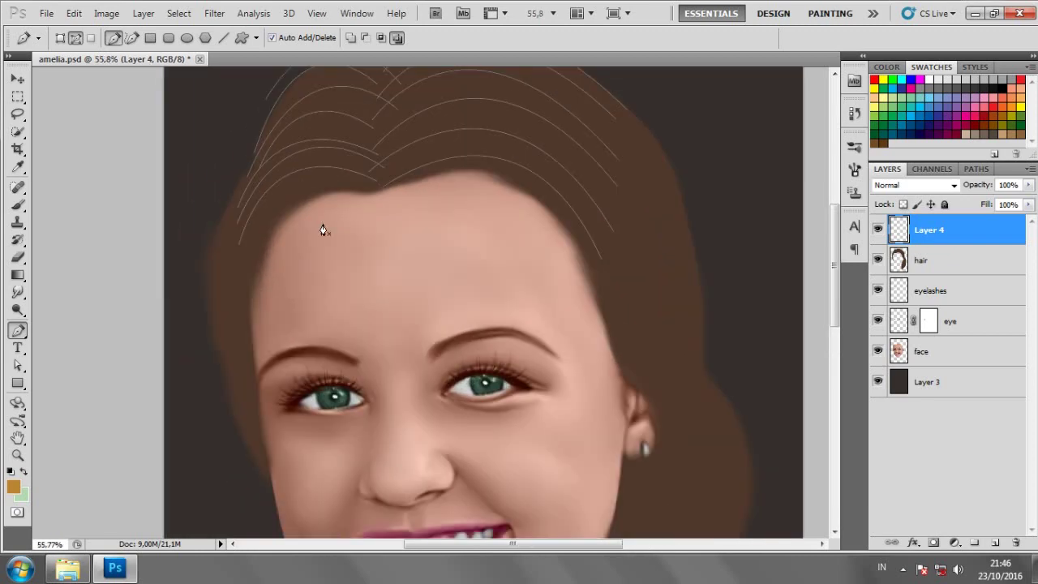
left_click(369, 191)
scroll(332, 232, "down", 2)
scroll(308, 268, "down", 2)
left_click_drag(294, 300, 313, 435)
left_click(316, 381, "ctrl")
scroll(254, 269, "up", 4)
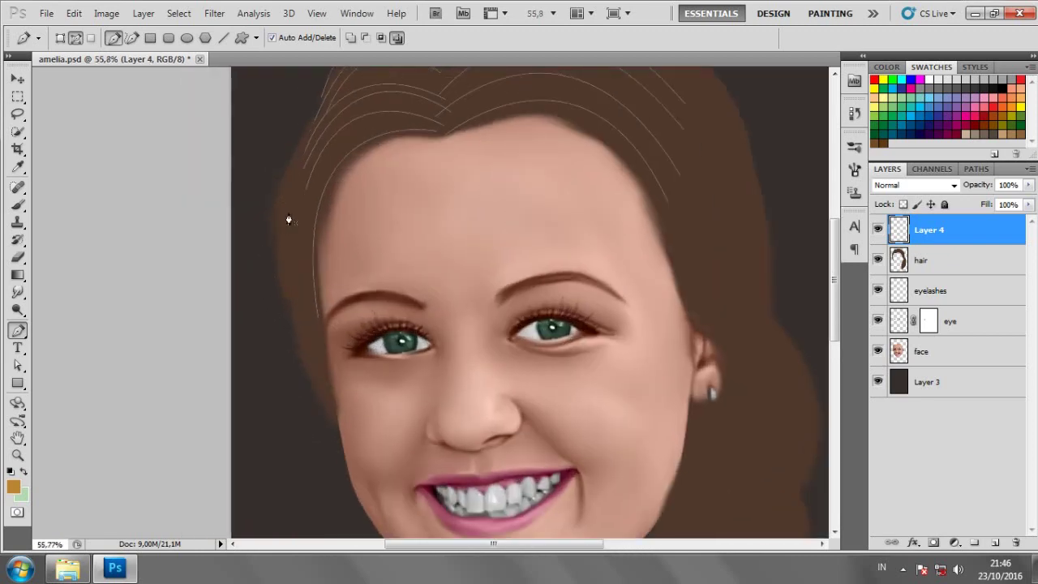
left_click(325, 159)
scroll(325, 159, "down", 1)
left_click_drag(331, 324, 392, 437)
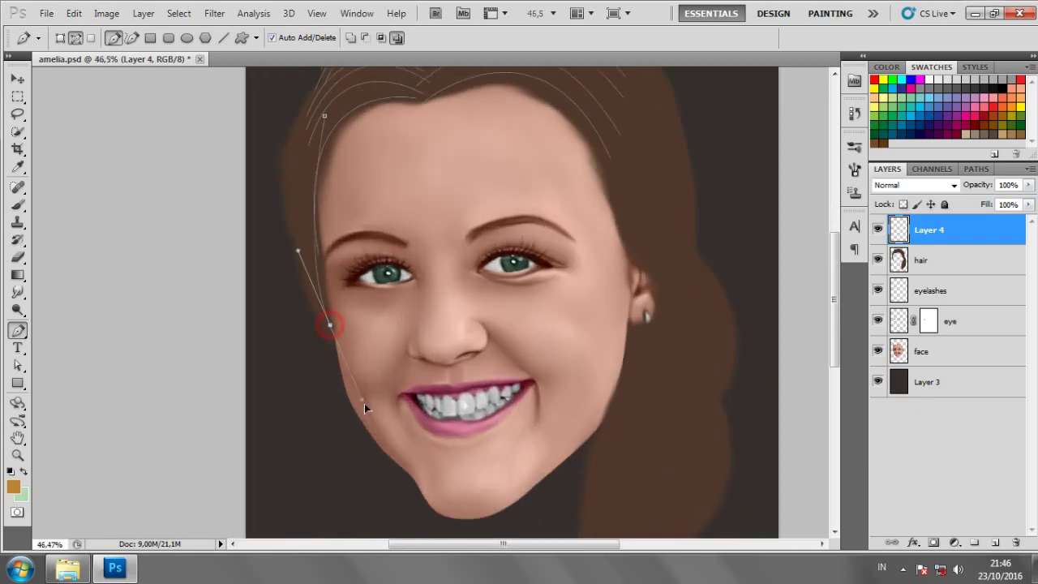
left_click(402, 378, "ctrl")
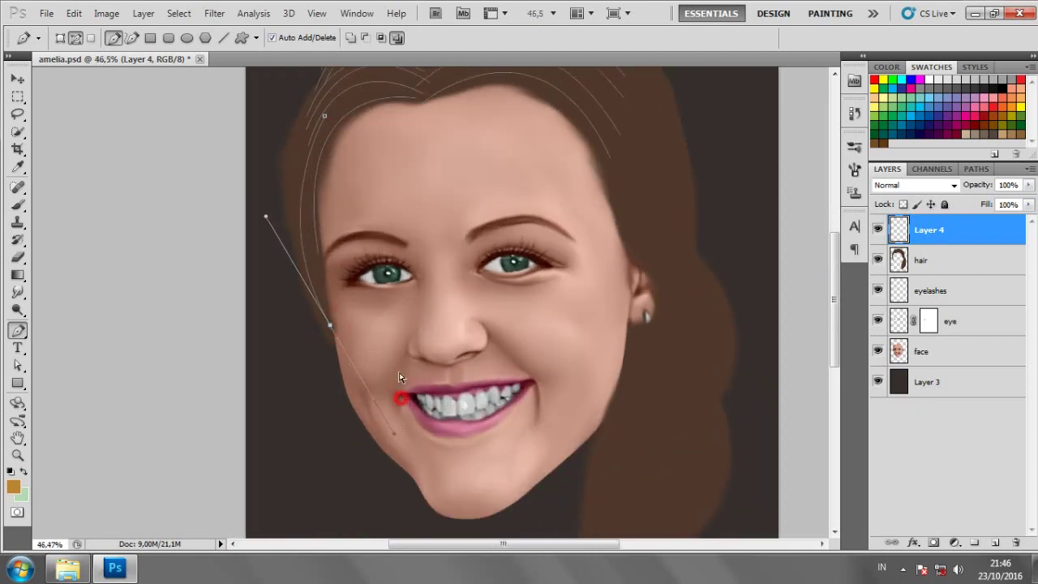
Step: Reshape the cheek strands and extend one down from the hairline
left_click(308, 118, "ctrl")
left_click(292, 144, "ctrl")
left_click_drag(340, 350, 406, 453)
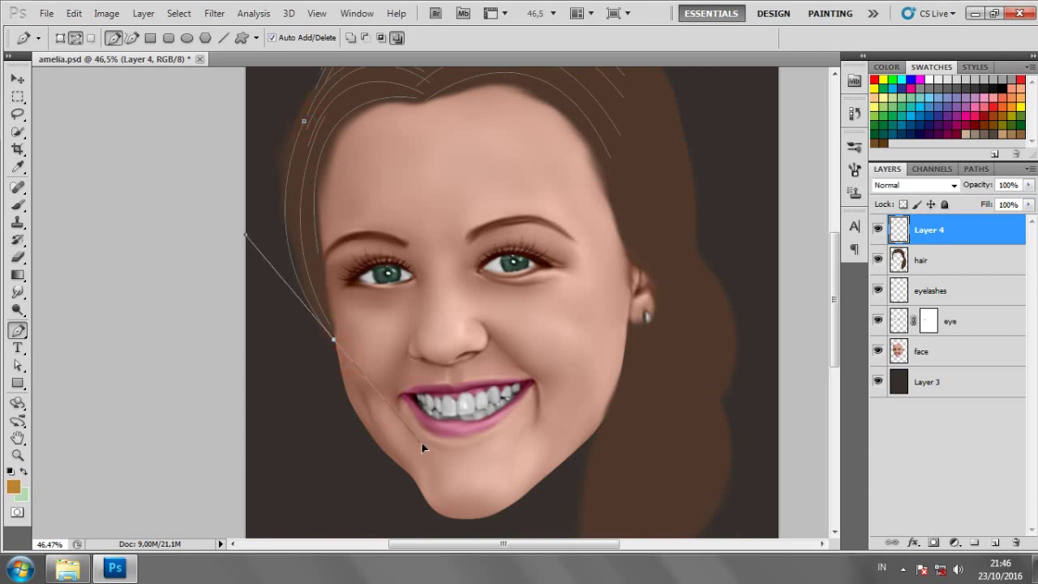
left_click(409, 419, "ctrl")
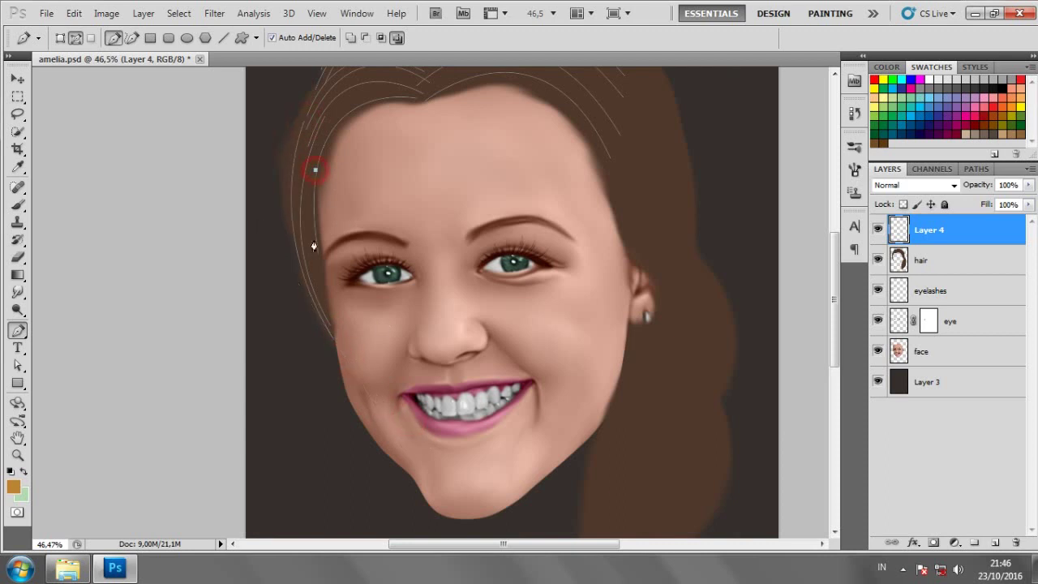
left_click_drag(345, 337, 391, 389)
left_click(412, 365, "ctrl")
left_click(306, 104)
left_click_drag(290, 230, 320, 322)
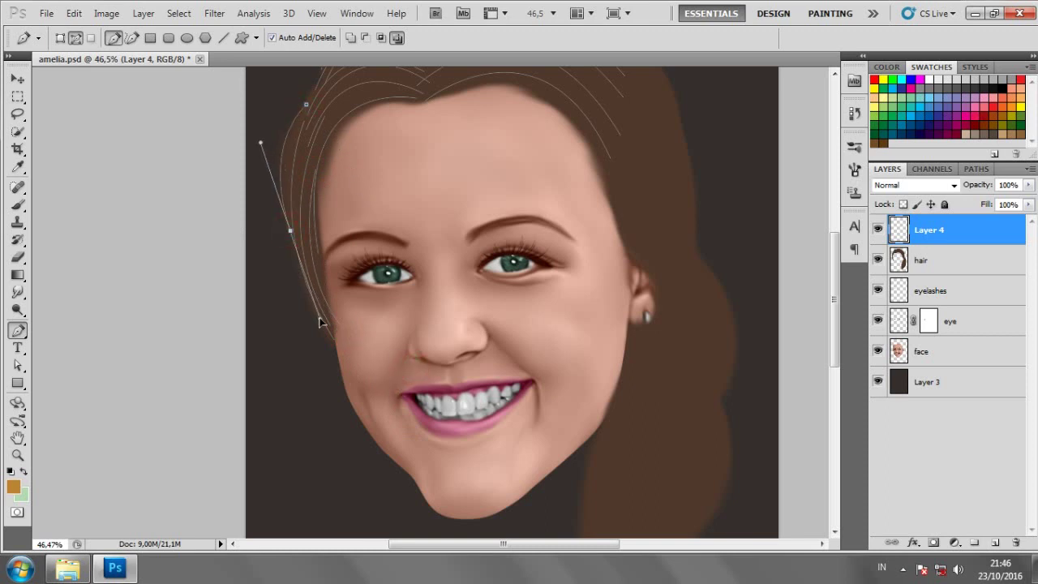
scroll(498, 169, "up", 1)
scroll(494, 169, "down", 2)
scroll(436, 122, "up", 2)
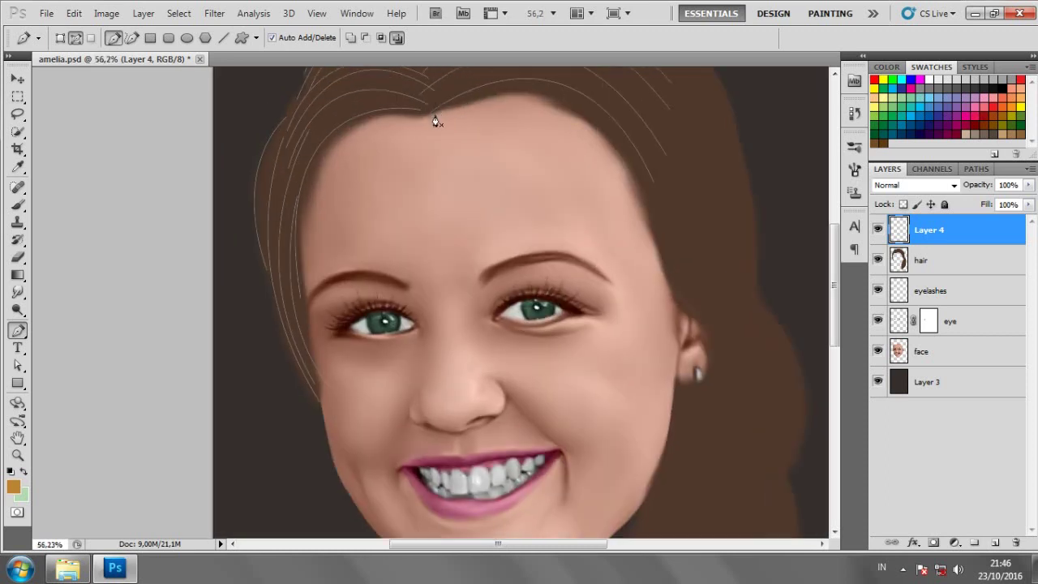
scroll(437, 120, "down", 3)
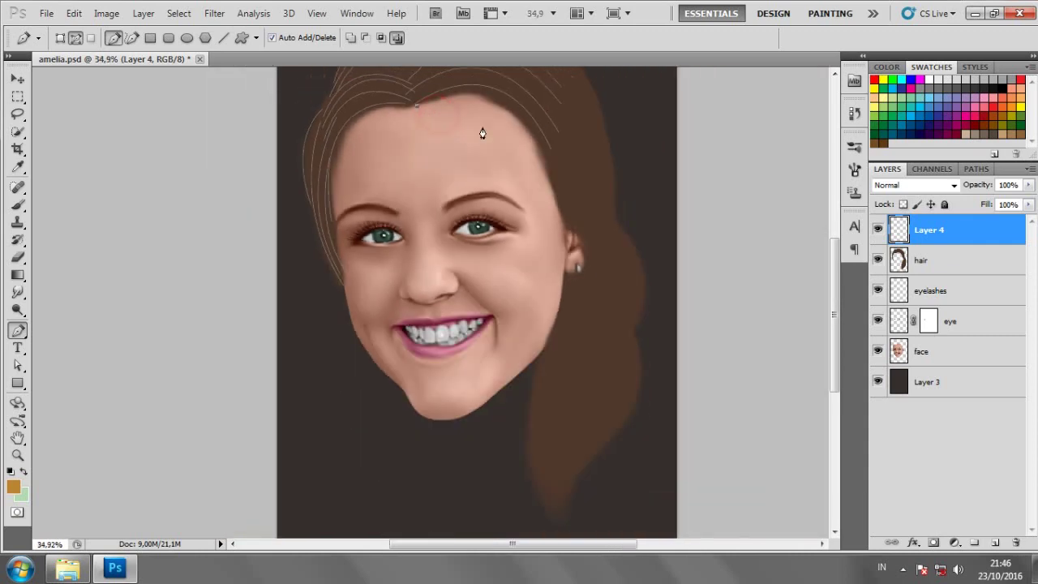
Step: Trace strands from the top right of the hair down past the ear
left_click(551, 178)
scroll(530, 138, "up", 2)
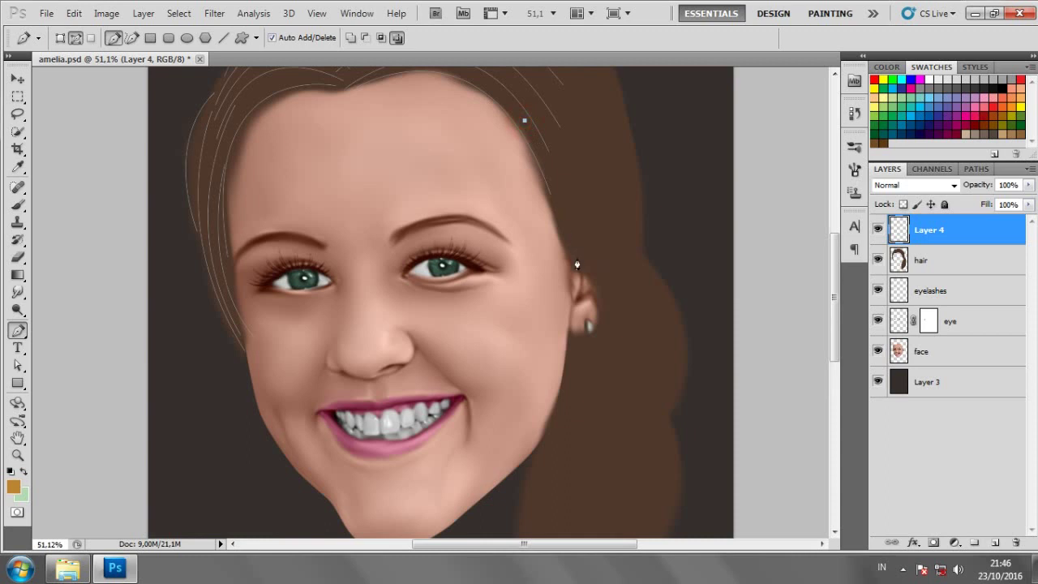
left_click_drag(577, 268, 578, 331)
scroll(568, 290, "down", 3)
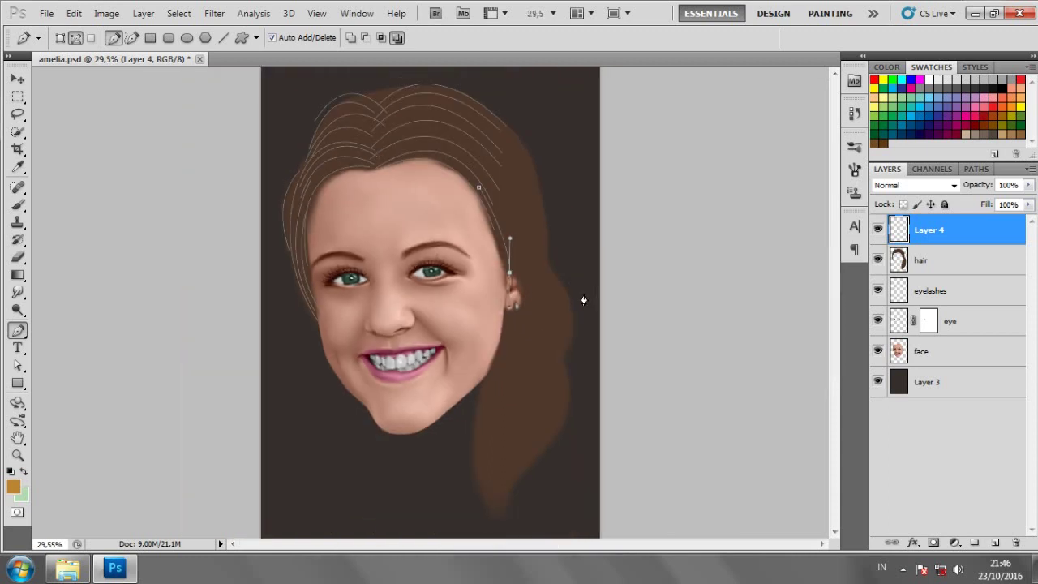
scroll(535, 243, "up", 2)
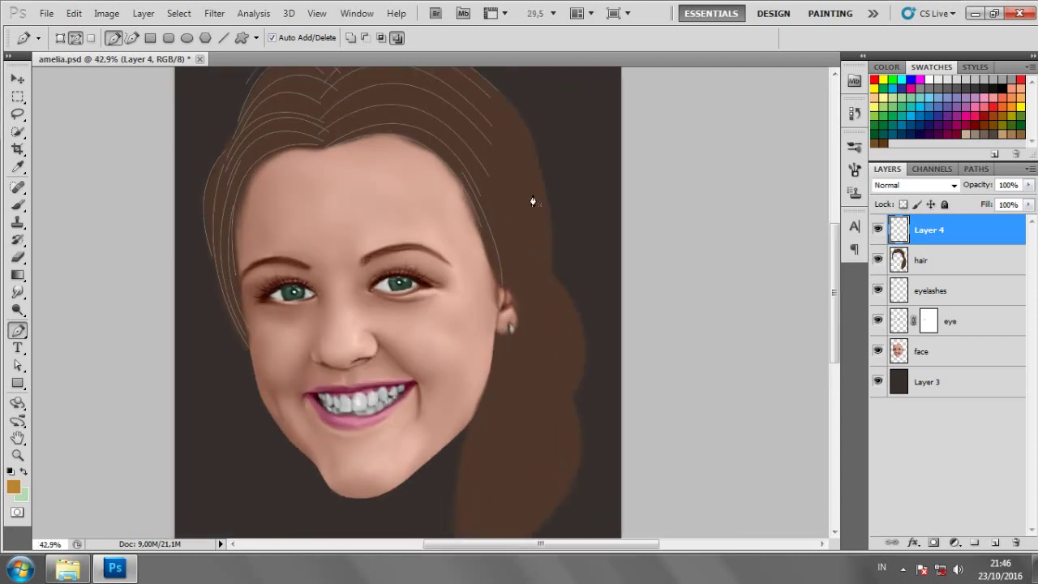
scroll(499, 129, "down", 2)
left_click(457, 79)
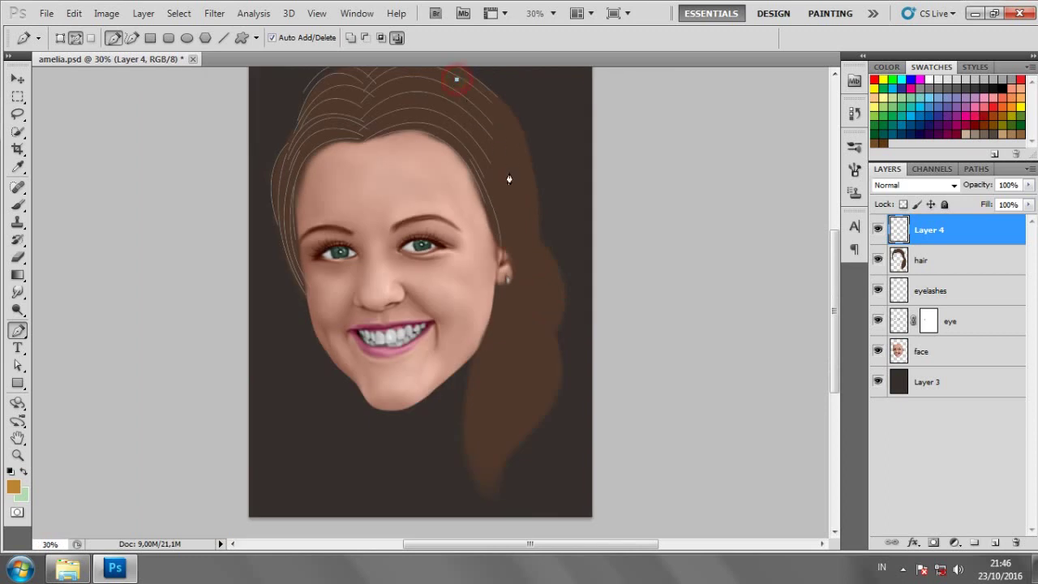
left_click_drag(523, 160, 536, 233)
left_click(598, 268)
scroll(523, 154, "up", 1)
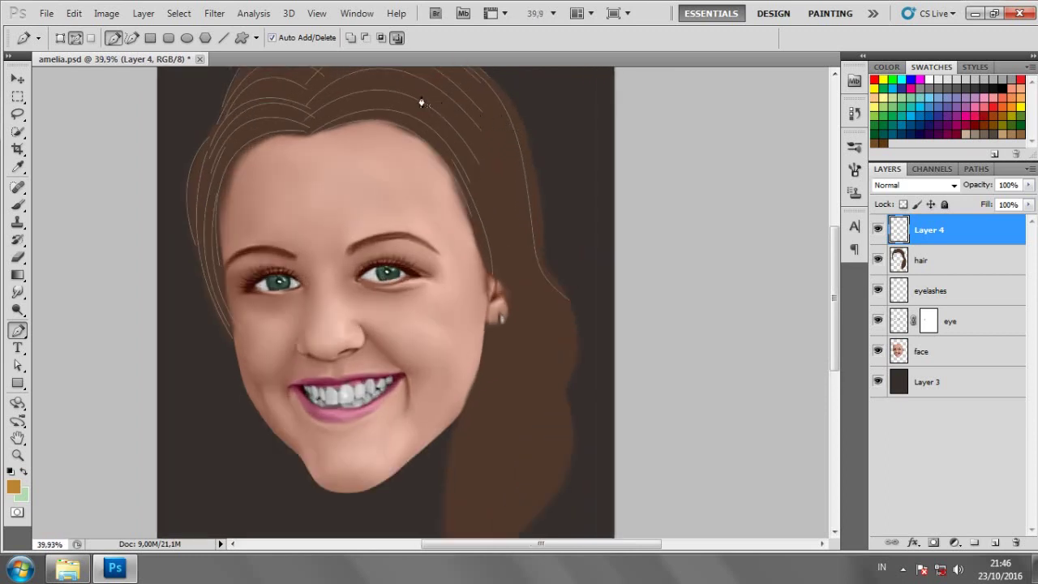
left_click_drag(497, 249, 504, 347)
left_click_drag(518, 396, 591, 429)
left_click(600, 420, "ctrl")
Step: Add more curved strands down the right side, including one near the ear
left_click_drag(495, 199, 516, 308)
left_click_drag(561, 361, 614, 361)
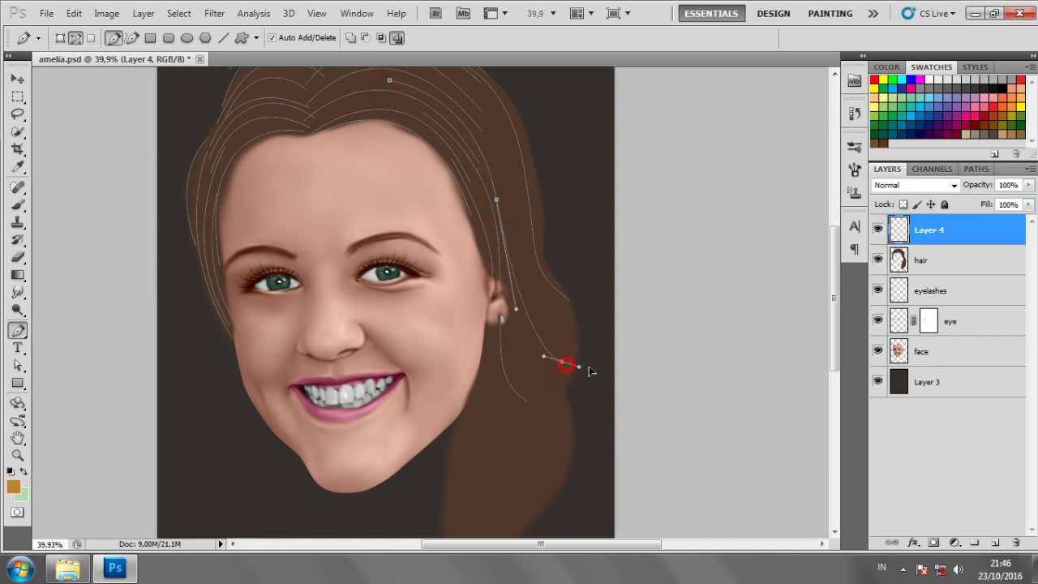
left_click(632, 337, "ctrl")
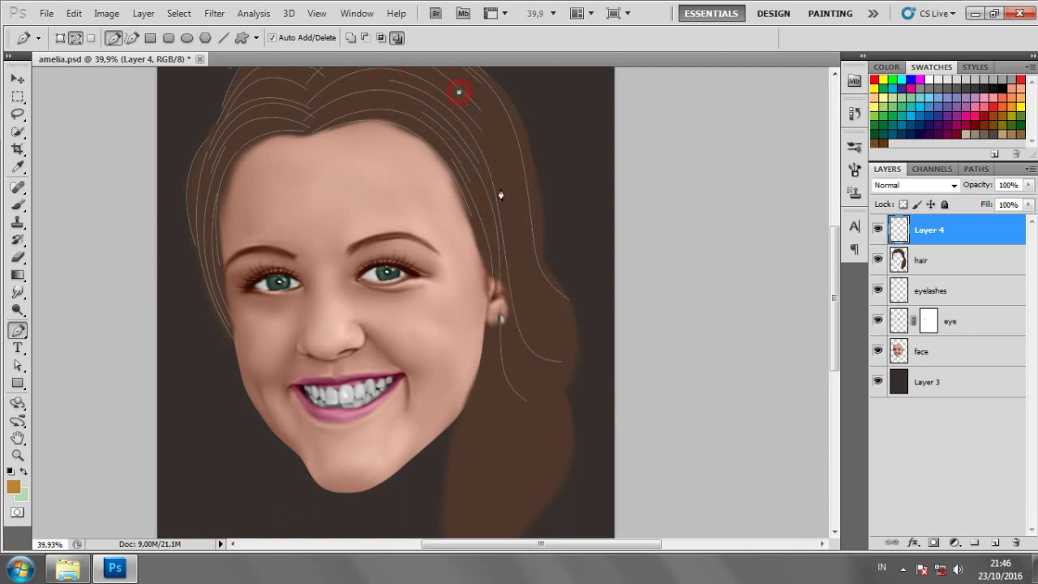
mouse_move(516, 223)
left_mouse_down()
mouse_move(533, 319)
mouse_move(598, 349)
left_mouse_up()
left_click(638, 339, "ctrl")
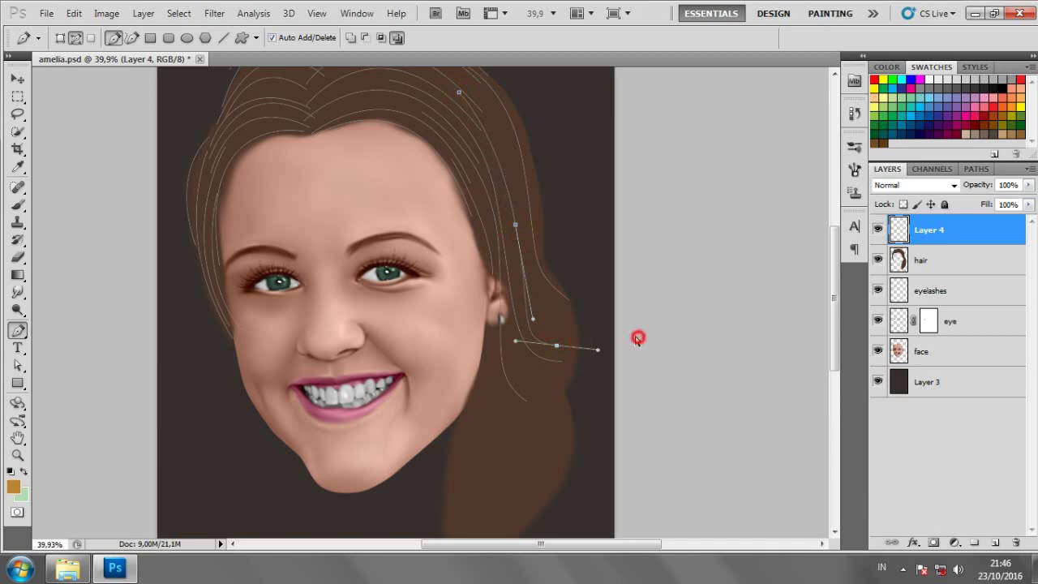
left_click(541, 286)
scroll(536, 265, "down", 2)
left_click_drag(544, 367, 520, 391)
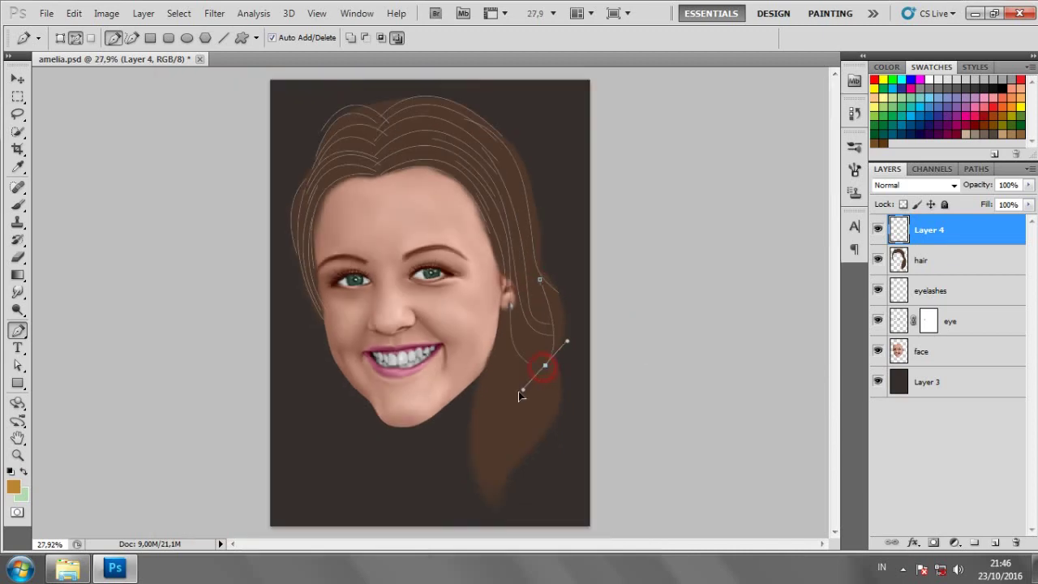
left_click(563, 394, "ctrl")
scroll(565, 299, "up", 2)
left_click(460, 92)
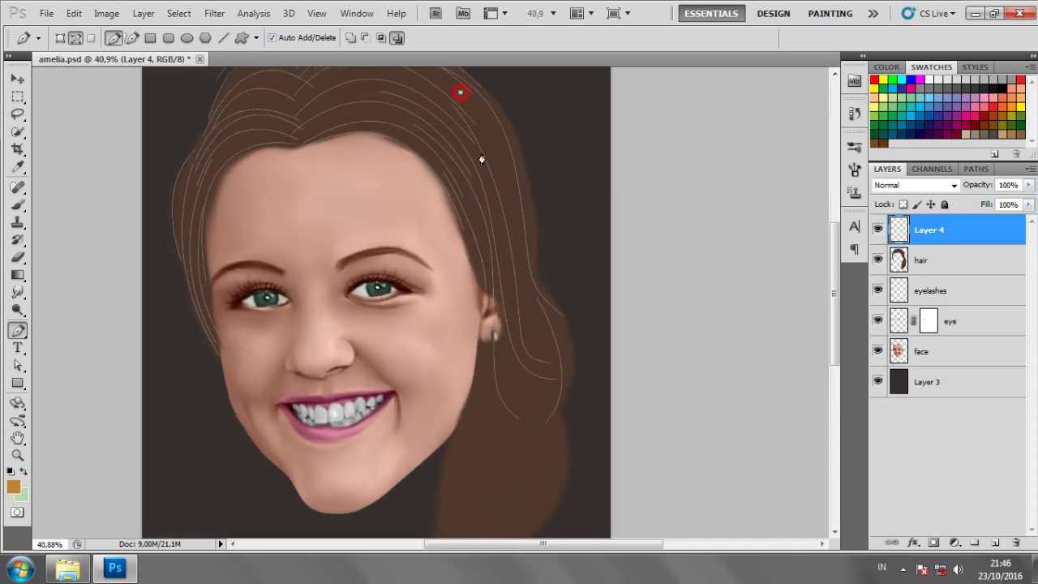
left_click_drag(516, 259, 519, 348)
left_click(574, 326, "ctrl")
Step: Draw two final strands, one past the ear and one beside it
left_click(491, 97)
left_click_drag(538, 256, 534, 332)
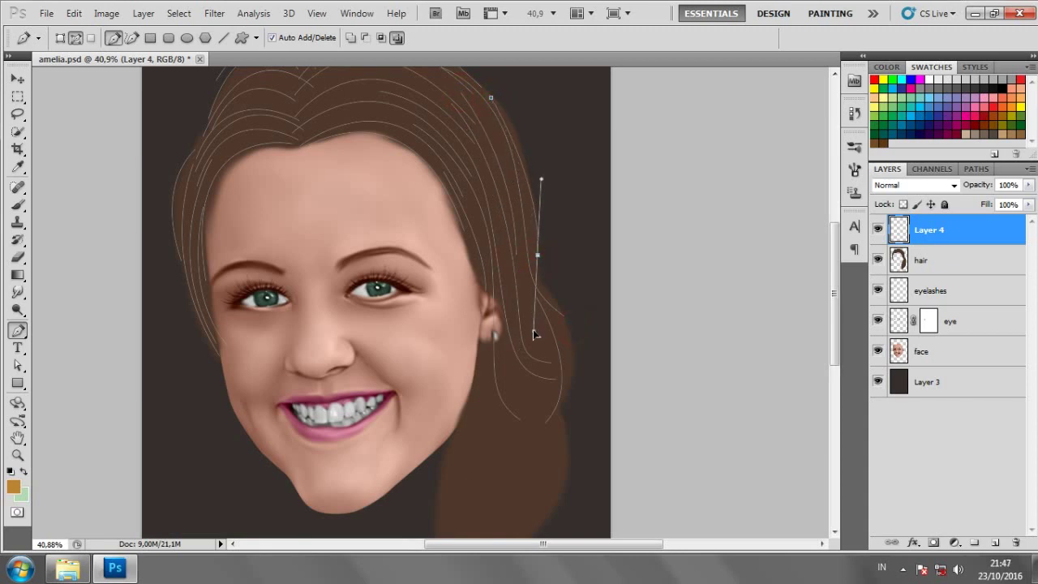
left_click(589, 314, "ctrl")
scroll(603, 327, "down", 1)
scroll(555, 272, "up", 3)
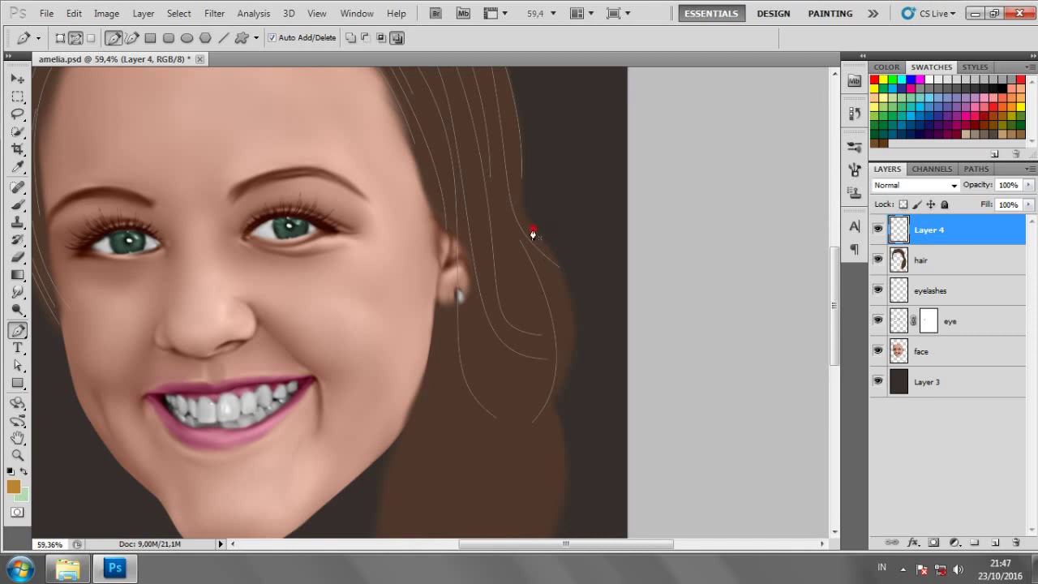
scroll(532, 235, "down", 1)
left_click(533, 235)
left_click_drag(553, 363, 521, 418)
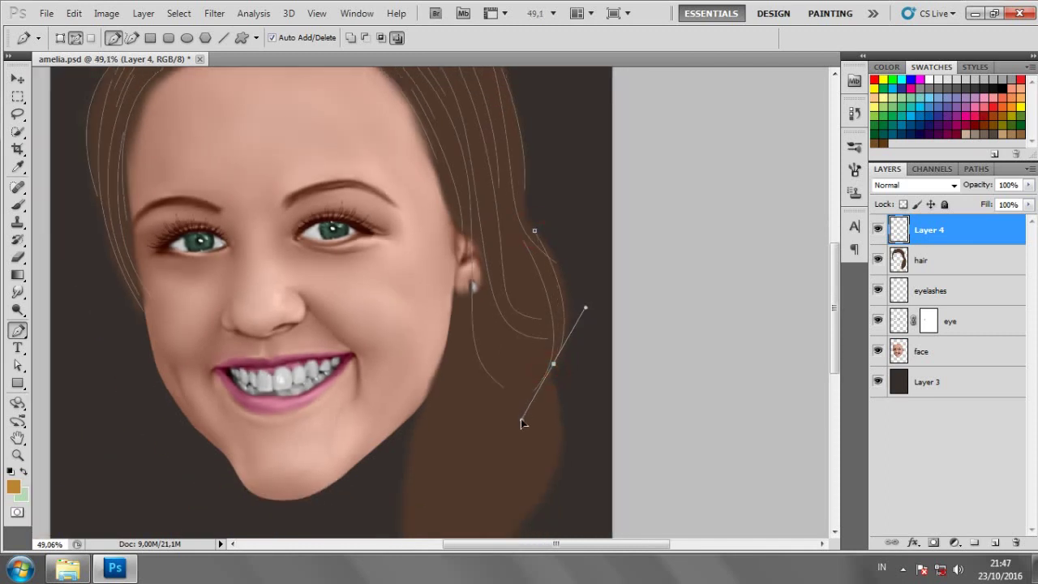
left_click(572, 419, "ctrl")
Step: Trace a curved strand from near the ear down to the bottom of the long hair
scroll(457, 283, "down", 1)
left_click(469, 258)
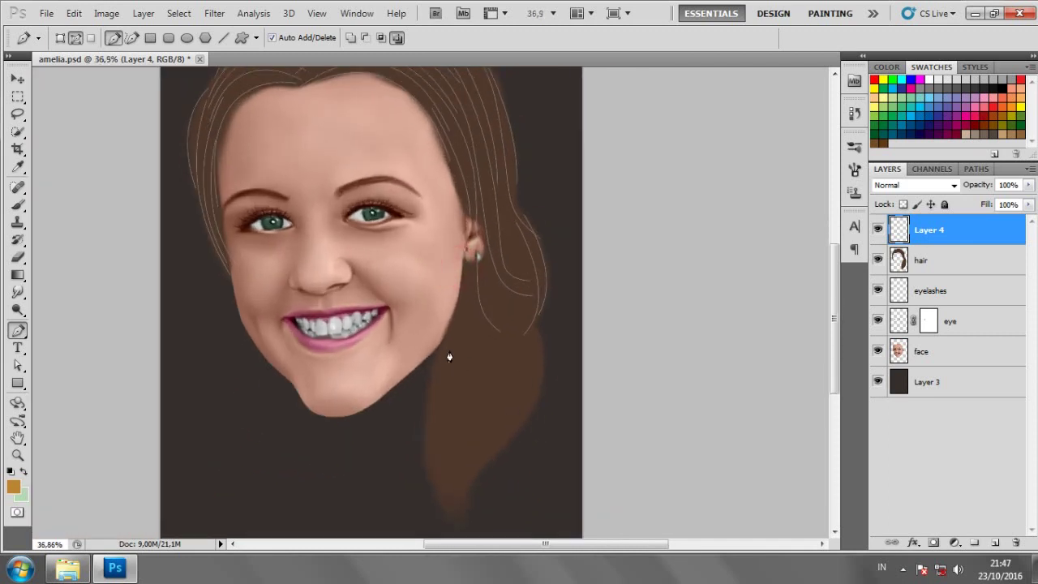
left_click_drag(450, 350, 428, 406)
scroll(445, 374, "down", 1)
left_click_drag(496, 506, 532, 538)
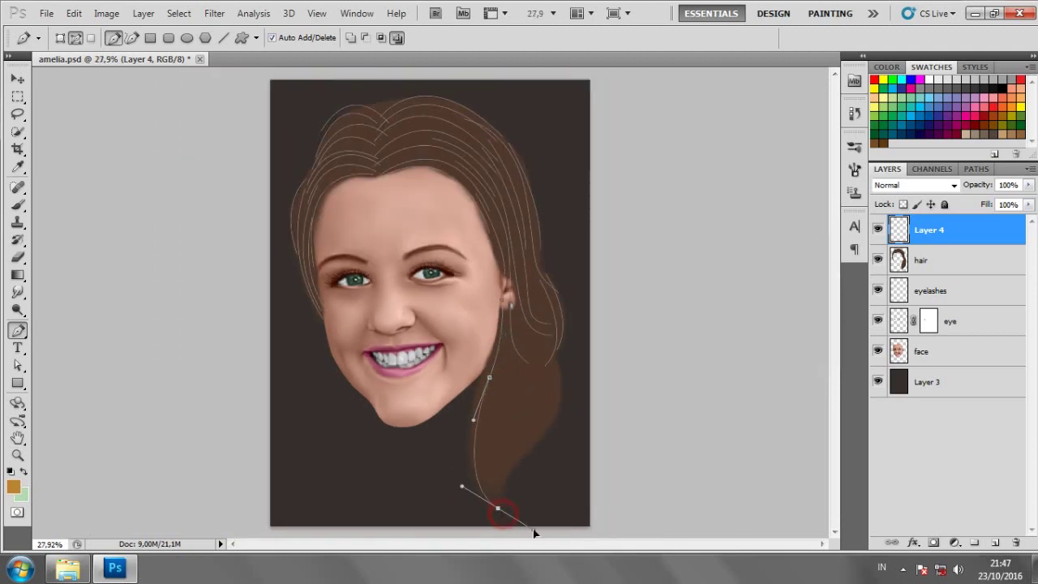
left_click(557, 515, "ctrl")
Step: Add three more curved strands hanging from beside the ear down the hair
left_click(503, 316)
left_click_drag(476, 433, 492, 472)
left_click(526, 465, "ctrl")
left_click(510, 273)
left_click_drag(495, 500, 539, 519)
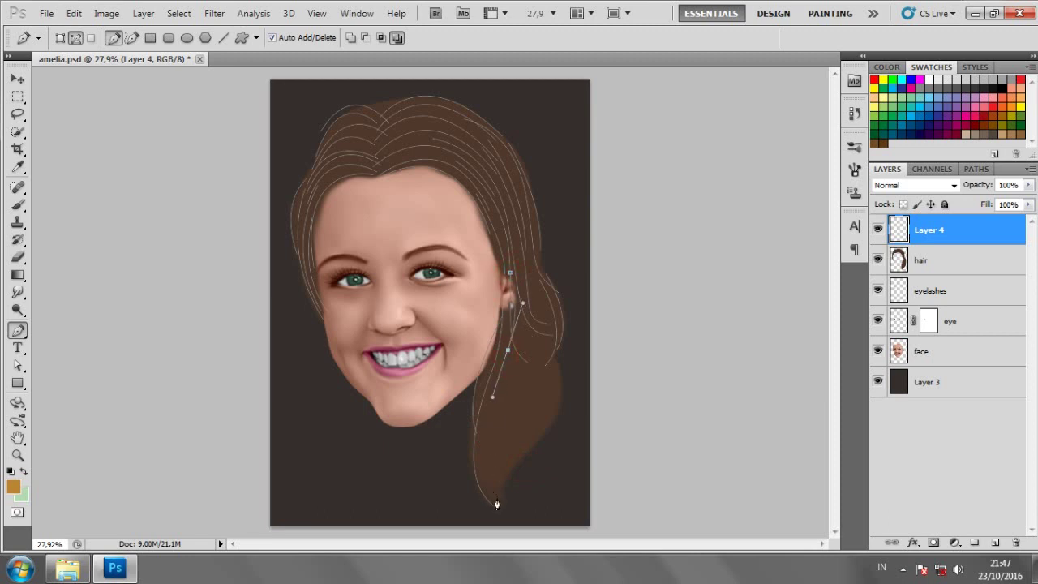
left_click(570, 505, "ctrl")
left_click_drag(542, 408, 509, 463)
left_click(540, 456, "ctrl")
Step: Draw two more curved strands reaching toward the hair tips
scroll(543, 394, "up", 3)
left_click_drag(526, 469, 470, 500)
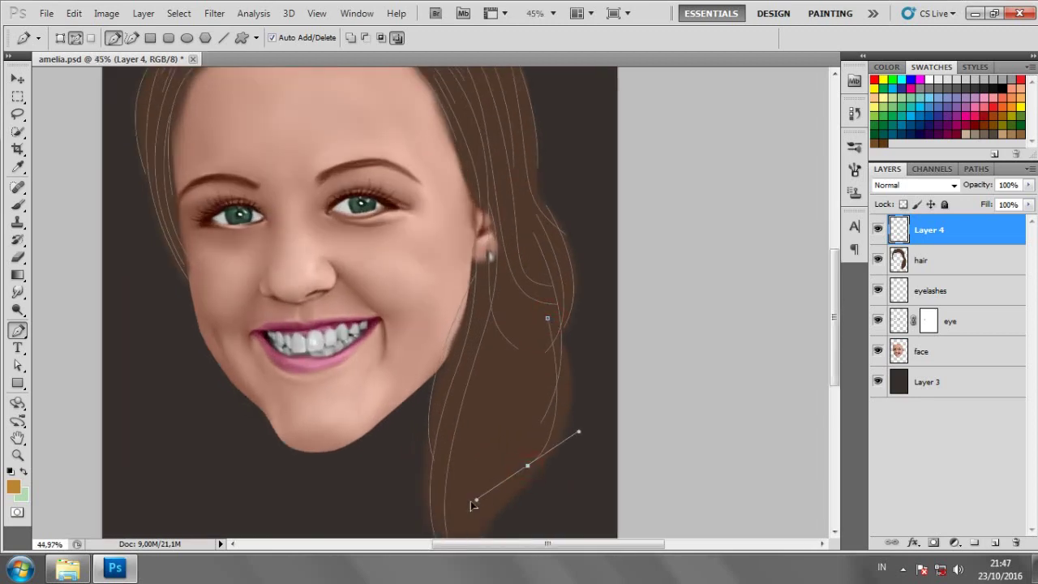
scroll(648, 387, "down", 1)
scroll(567, 375, "down", 1)
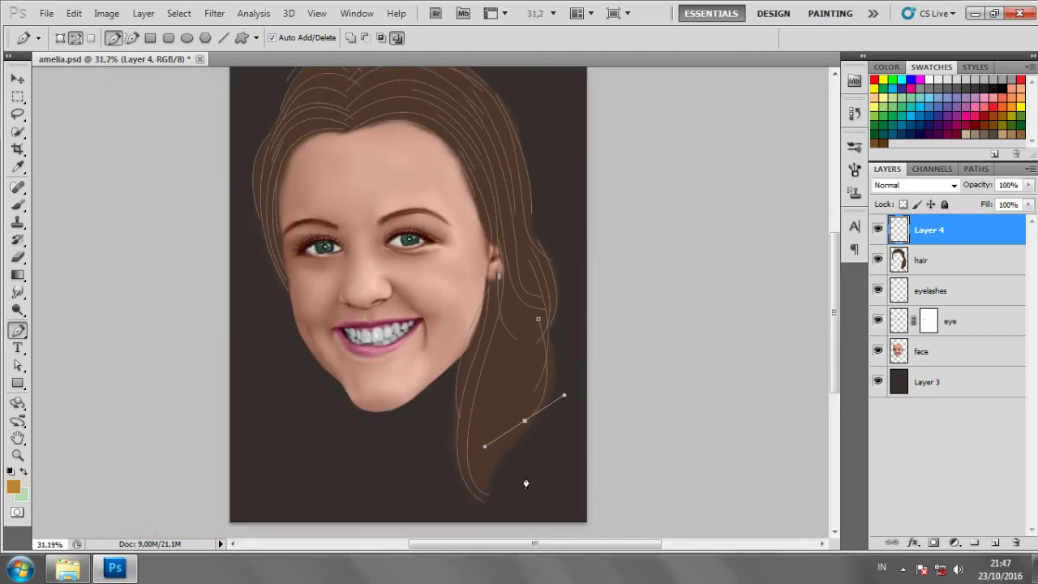
left_click(528, 476, "ctrl")
left_click_drag(522, 415, 498, 446)
left_click_drag(501, 507, 546, 522)
left_click(531, 329, "ctrl")
Step: Draw a strand from the ear to the hair tip, undoing a misplaced tip point
left_click(511, 294)
scroll(510, 294, "down", 1)
left_click_drag(511, 390, 493, 438)
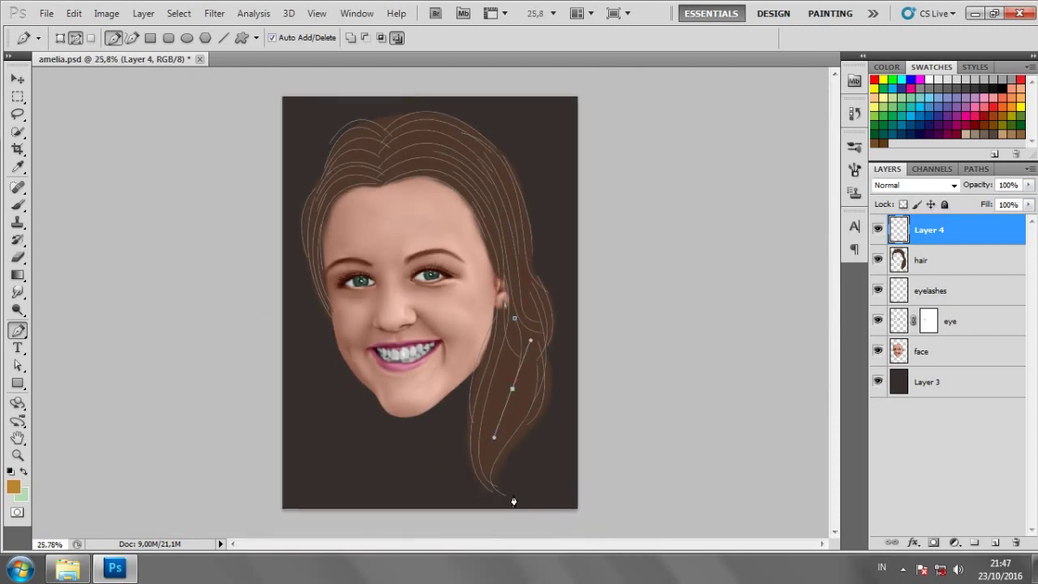
left_click_drag(513, 501, 577, 522)
key("ctrl+z")
left_click(573, 501, "ctrl")
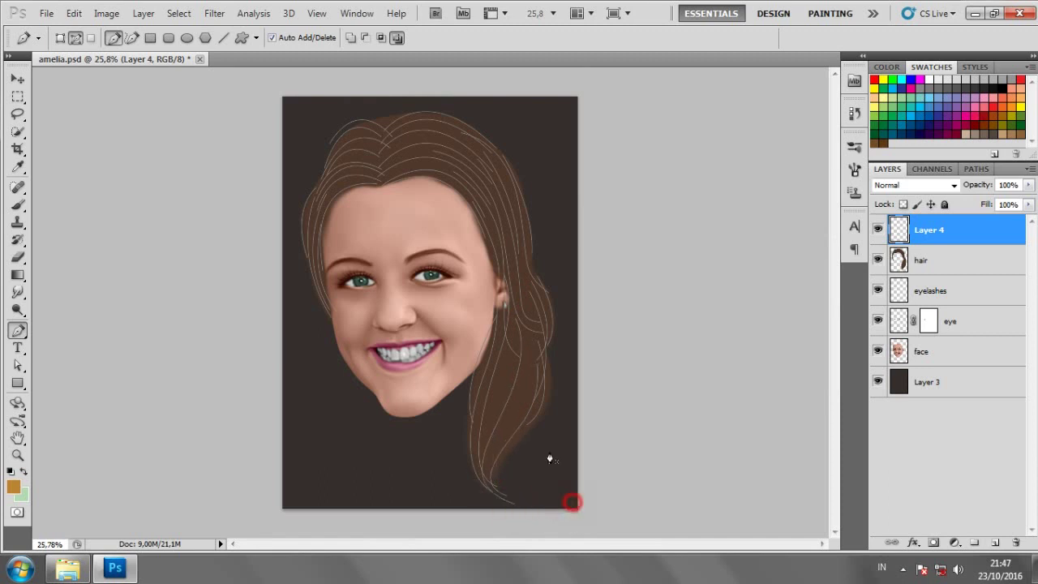
Step: Reselect a strand path and extend it further at the hair's lower end
left_click(497, 412, "ctrl")
left_click(490, 452, "ctrl")
left_click(568, 431, "ctrl")
left_click(547, 439, "ctrl")
left_click(509, 475, "ctrl")
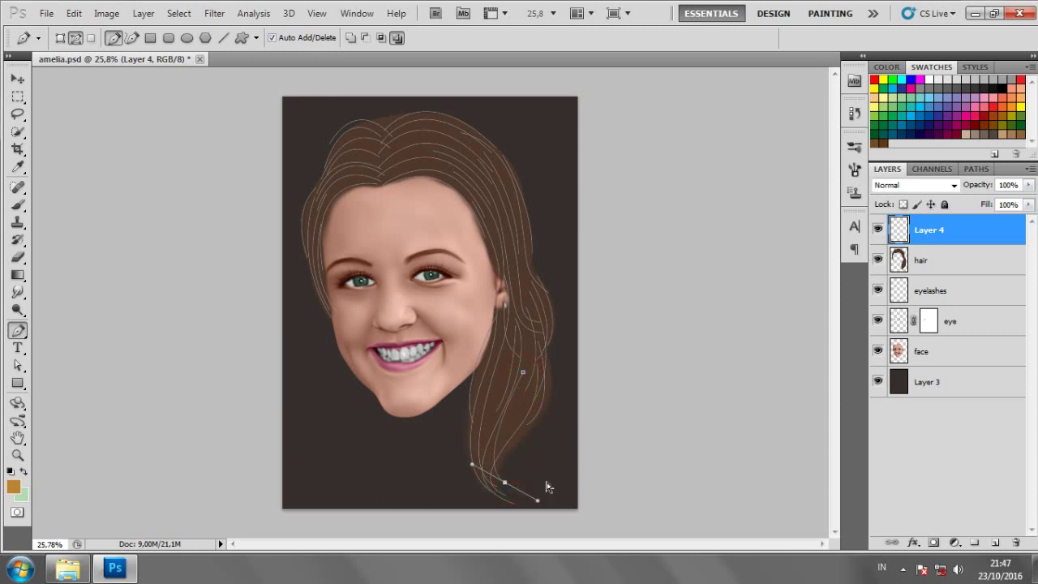
left_click(547, 485, "ctrl")
left_click(572, 479, "ctrl")
scroll(532, 284, "up", 5)
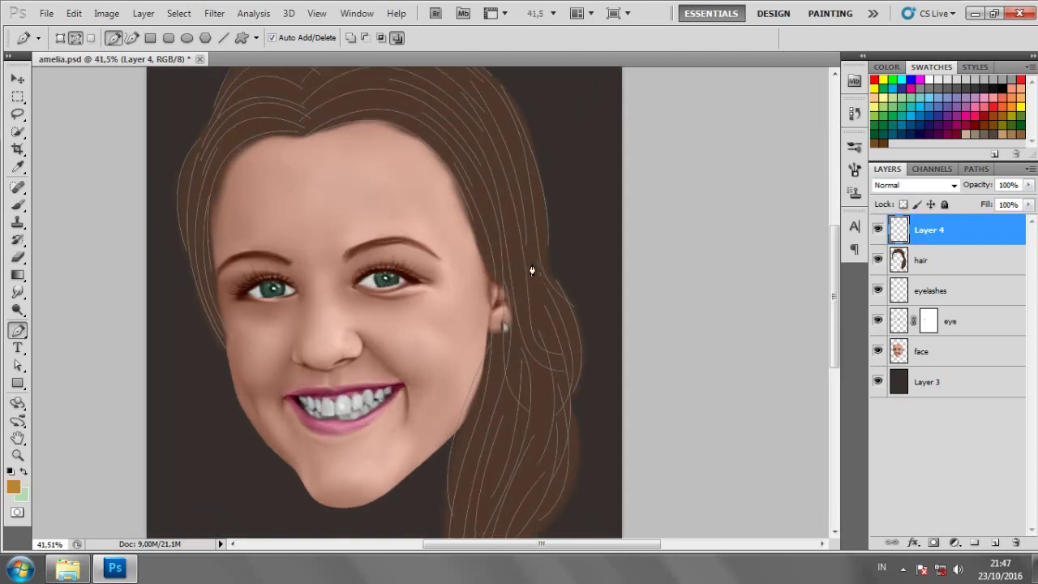
scroll(500, 160, "down", 3)
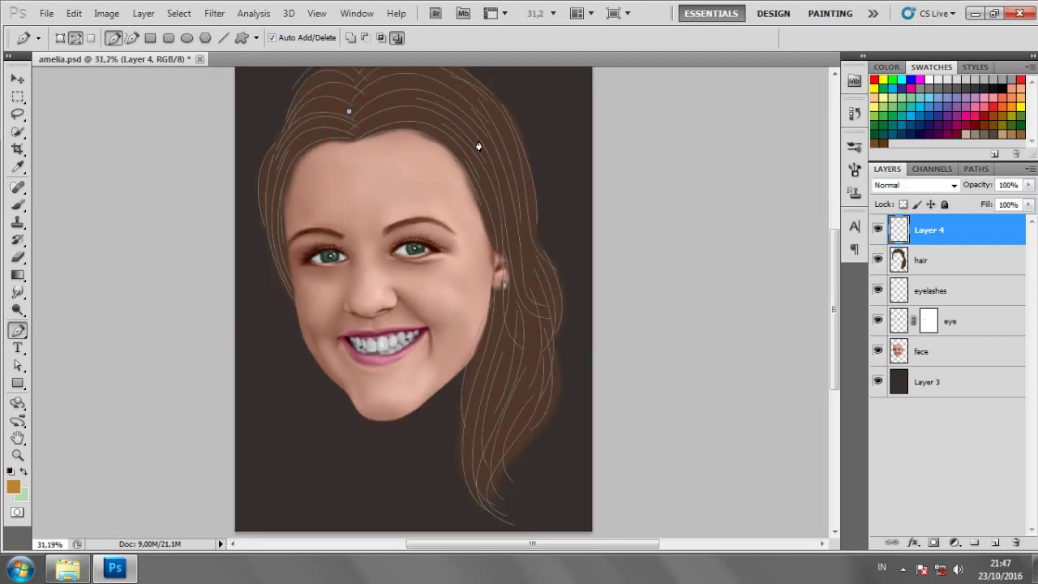
Step: Draw three curved strands sweeping from the forehead hairline over the crown and down the side
left_click_drag(478, 146, 543, 249)
left_click(554, 238, "ctrl")
left_click_drag(278, 135, 244, 201)
left_click_drag(277, 137, 224, 197)
left_click(350, 204, "ctrl")
left_click(357, 134)
left_click_drag(357, 134, 345, 147)
left_click(338, 151)
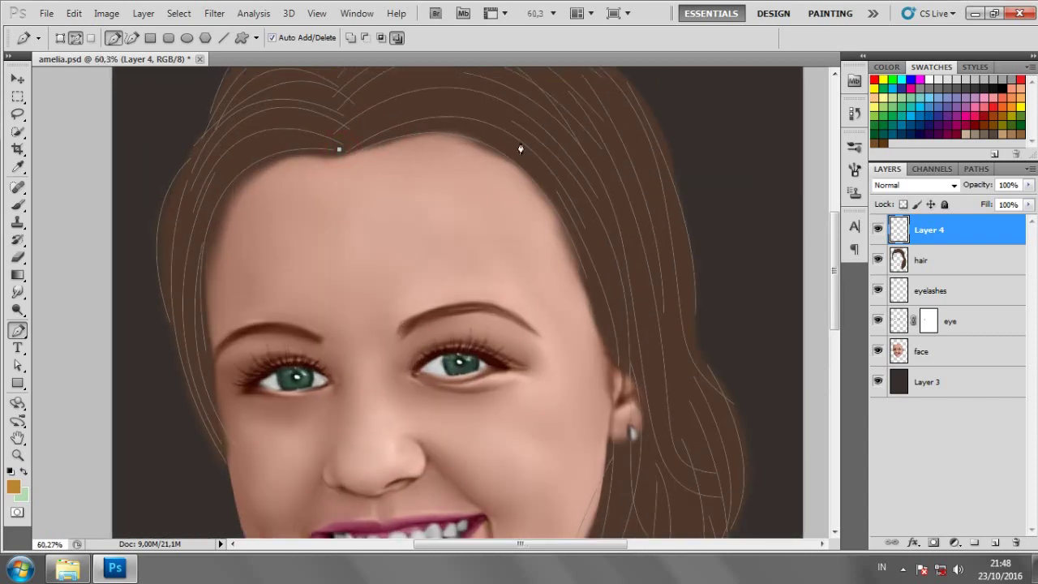
left_click_drag(572, 186, 669, 357)
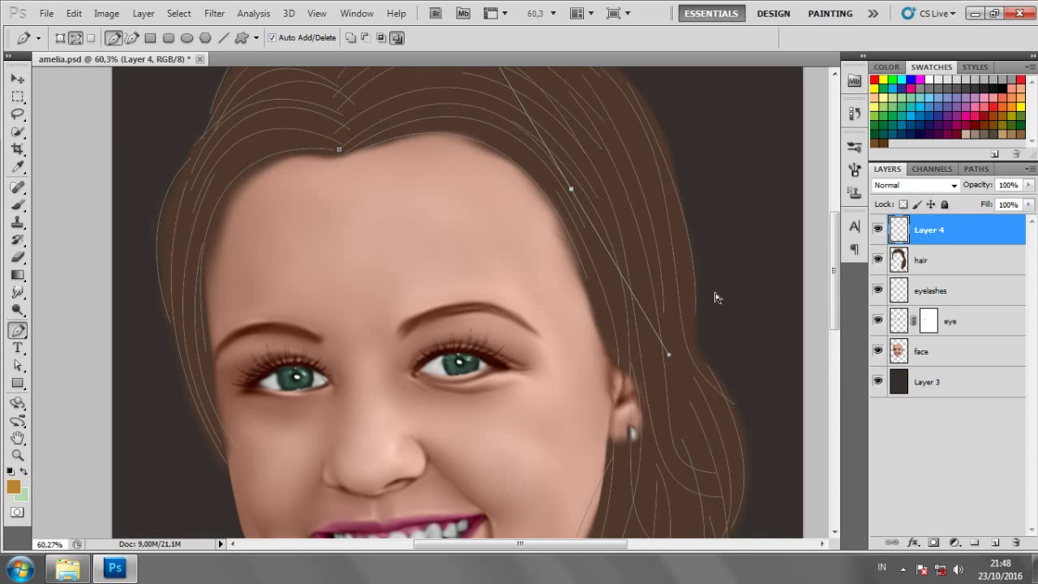
left_click_drag(735, 261, 606, 231)
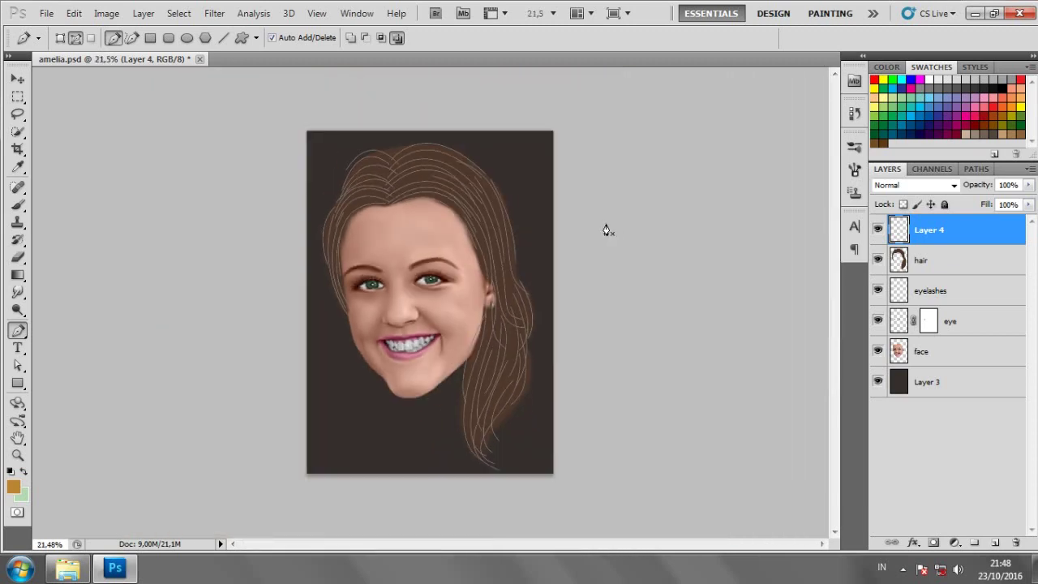
Step: Stroke the strand paths with the brush using Simulate Pressure for tapered golden strands
right_click(460, 218)
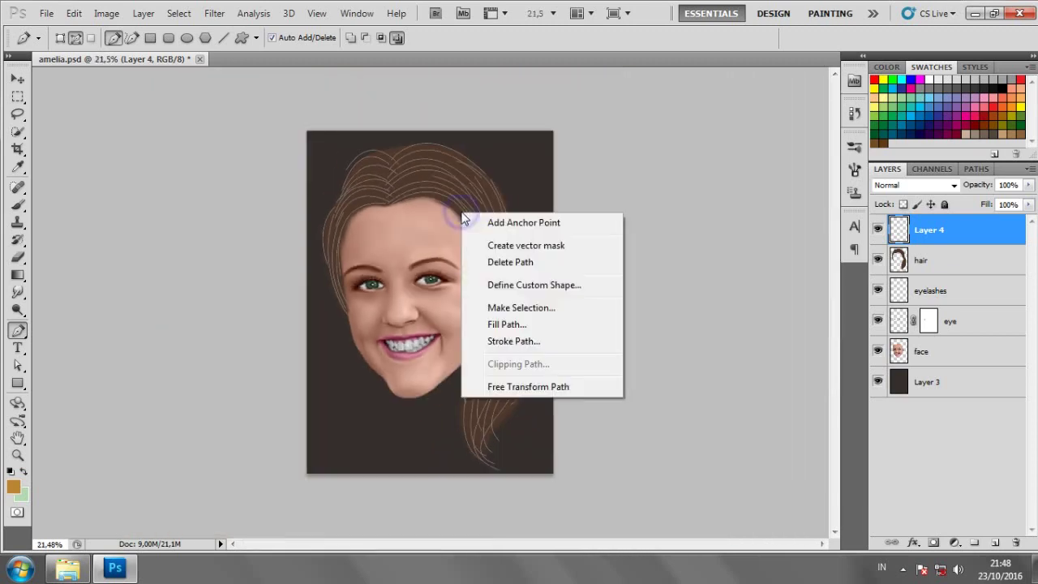
left_click(513, 342)
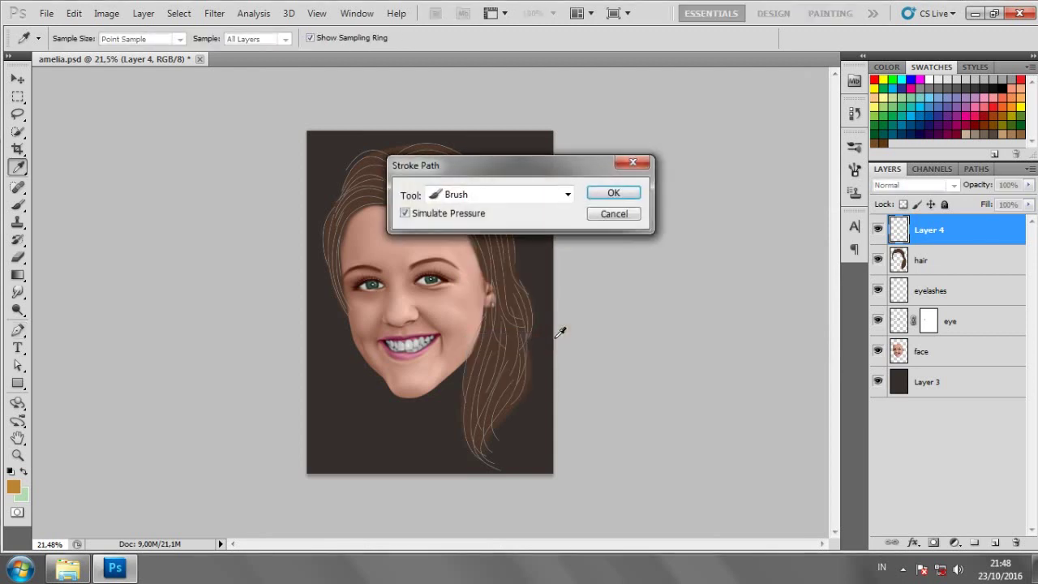
left_click(405, 214)
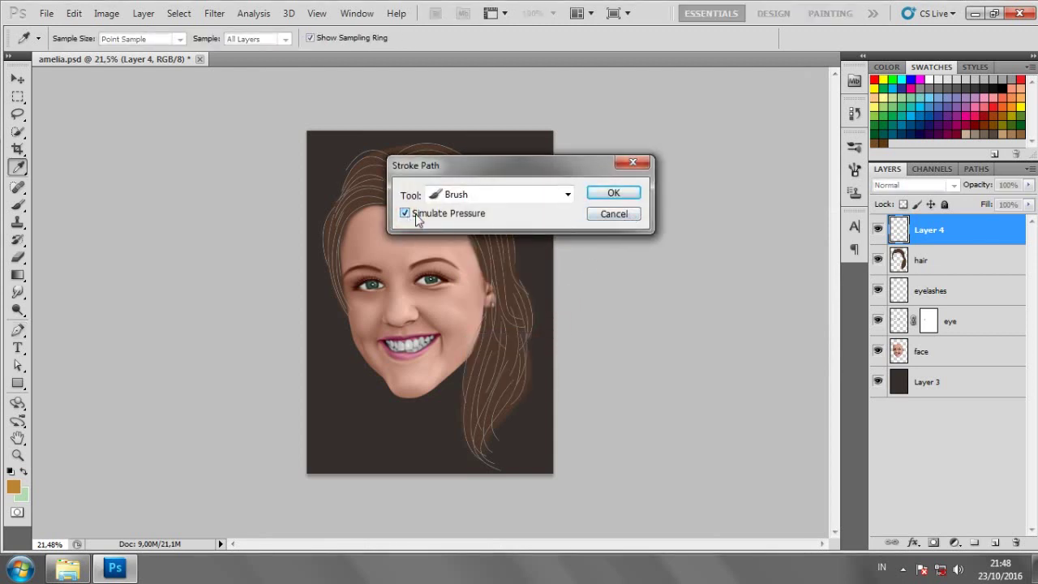
left_click(616, 194)
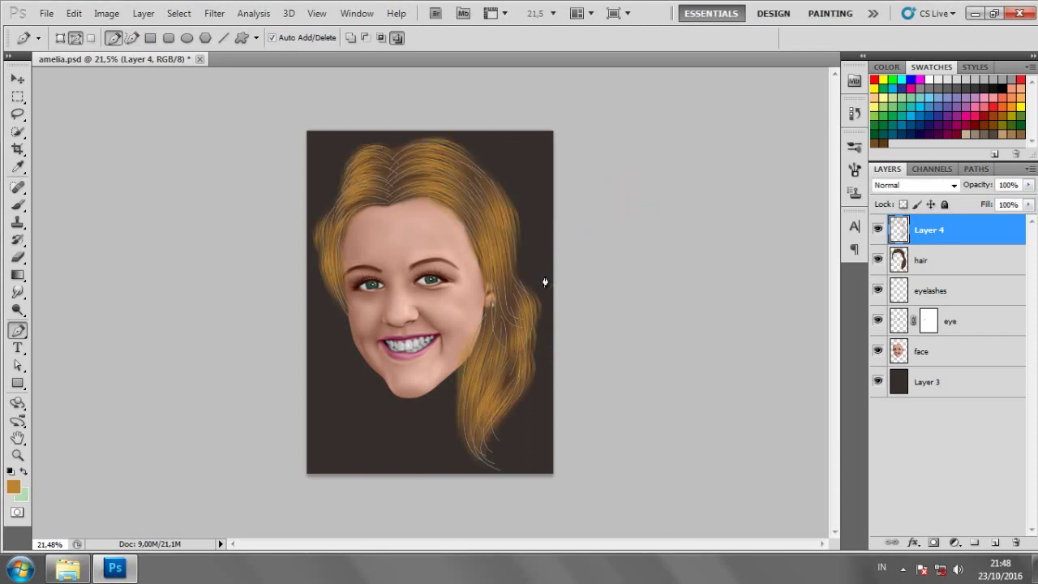
Step: Select the hair layer and add a new empty Layer 5 above it
scroll(545, 281, "up", 1)
scroll(542, 288, "up", 2)
scroll(535, 301, "up", 2)
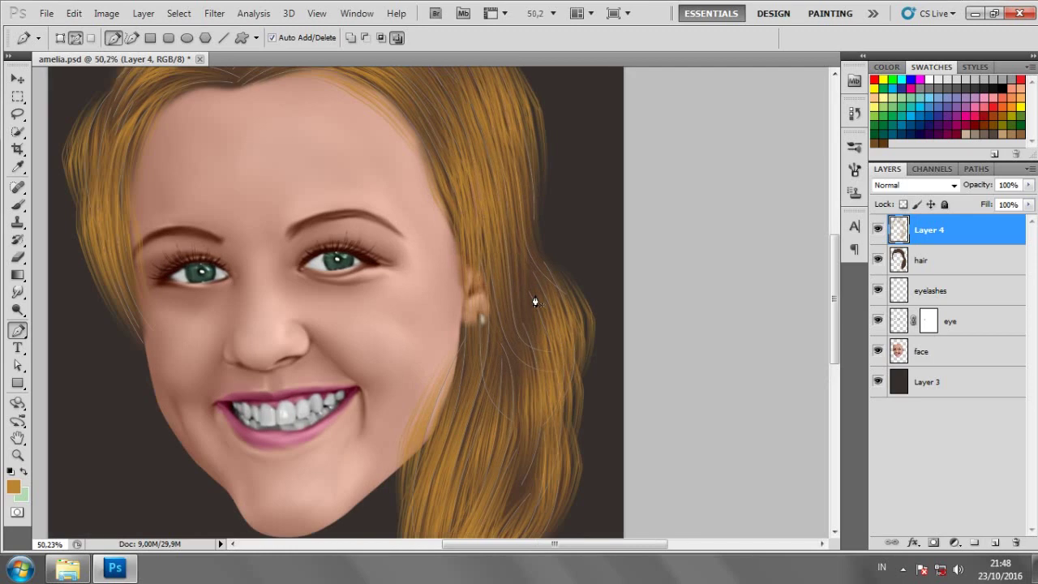
scroll(535, 301, "down", 2)
scroll(535, 302, "down", 2)
scroll(535, 302, "down", 1)
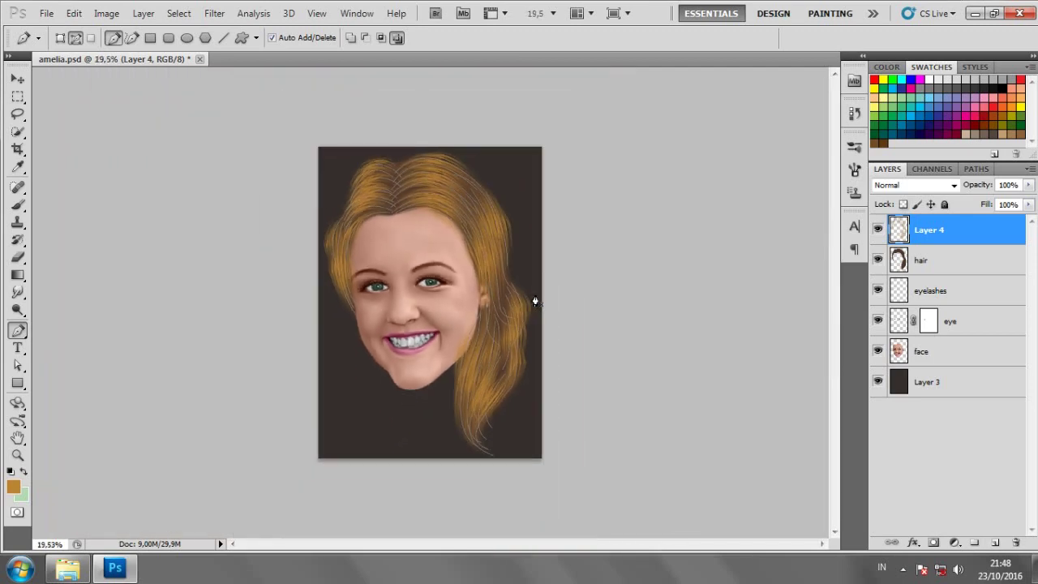
left_click(967, 264)
left_click(996, 542)
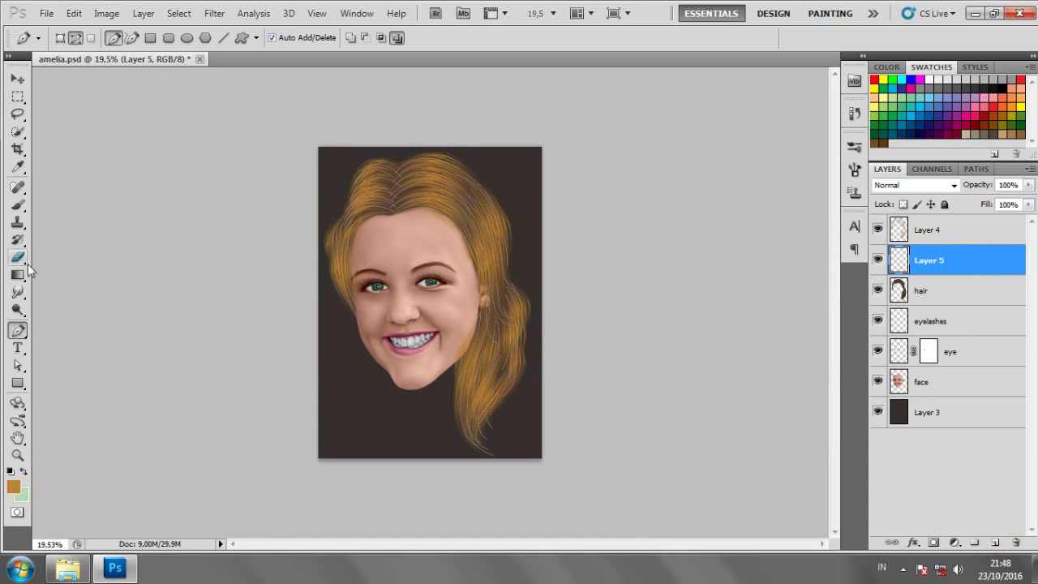
Step: Choose the scattered 40 px brush preset and enlarge it to 125 px
left_click(18, 203)
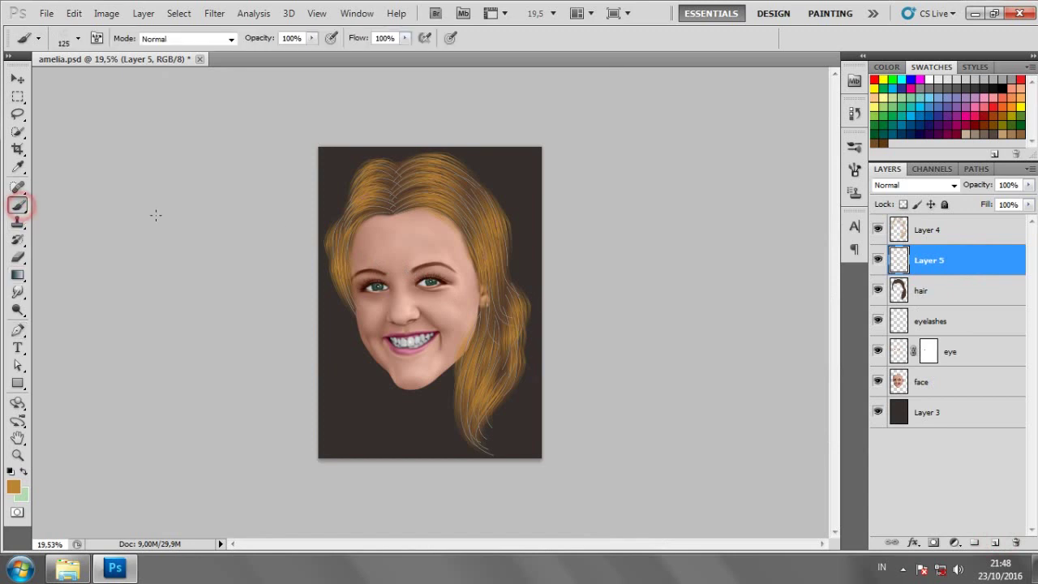
right_click(446, 229)
left_click(733, 384)
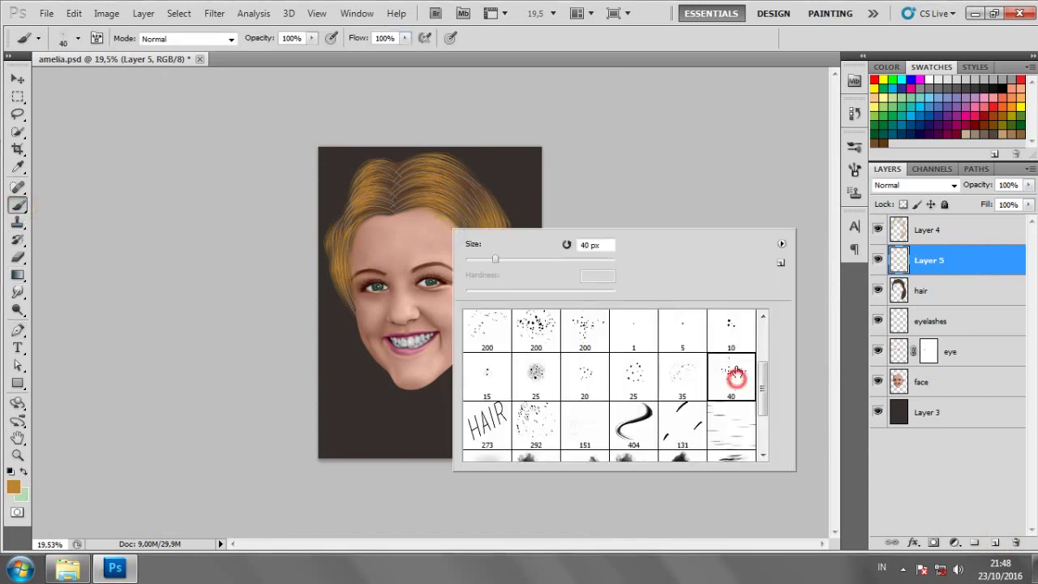
scroll(498, 193, "up", 3)
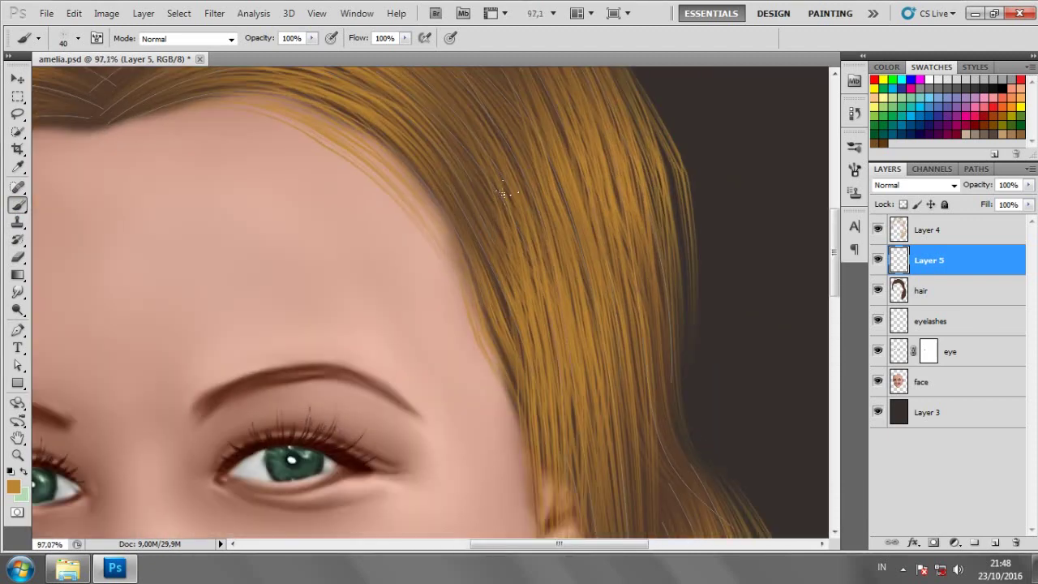
key("bracketright")
key("bracketright")
key("bracketright")
scroll(503, 194, "down", 1)
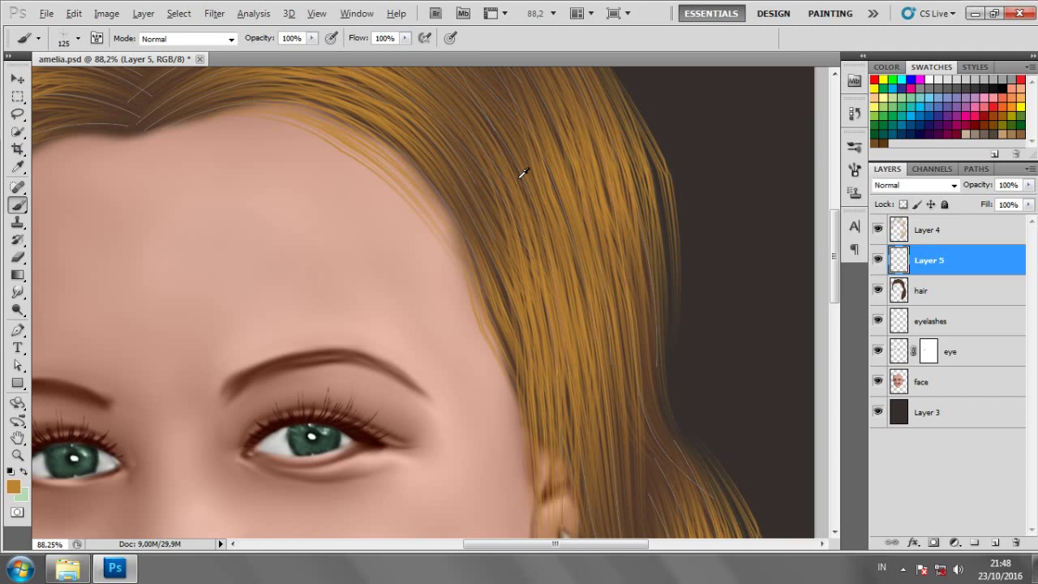
scroll(524, 177, "down", 2)
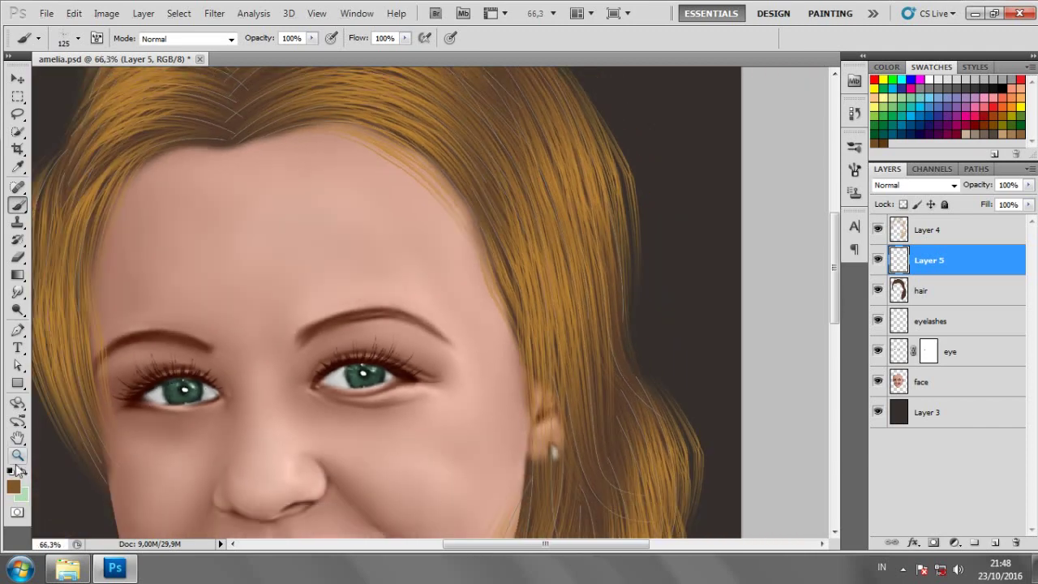
Step: Set the foreground colour to a warm brown shade
key("i")
left_click(13, 485)
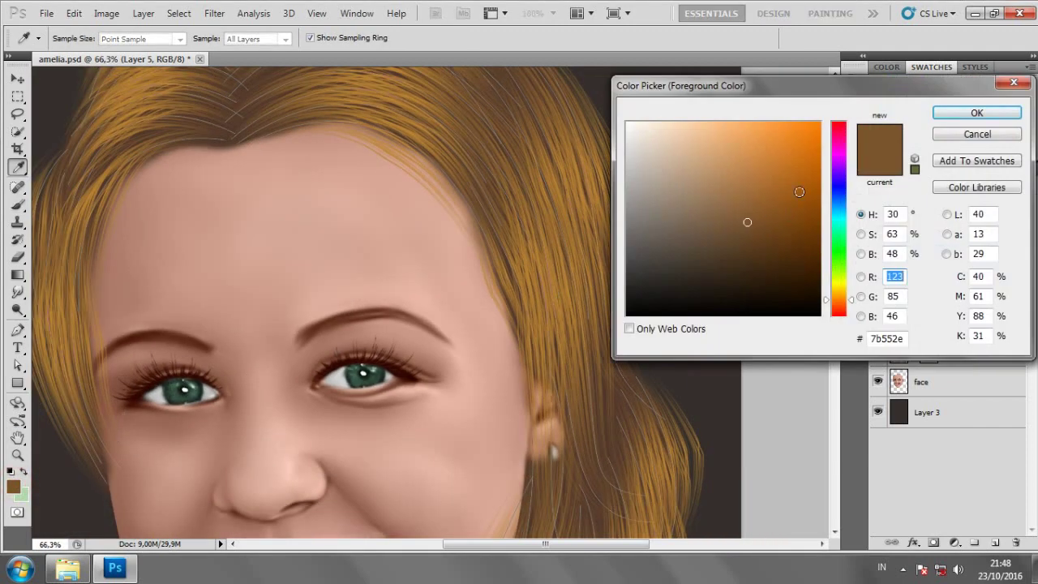
left_click(759, 176)
left_click(768, 175)
left_click(976, 113)
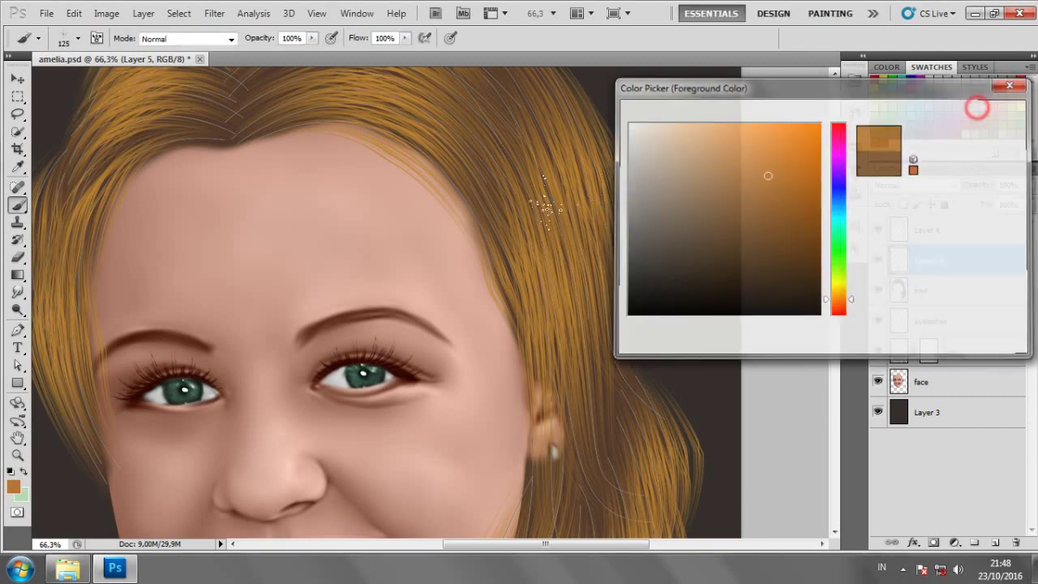
scroll(546, 207, "down", 3)
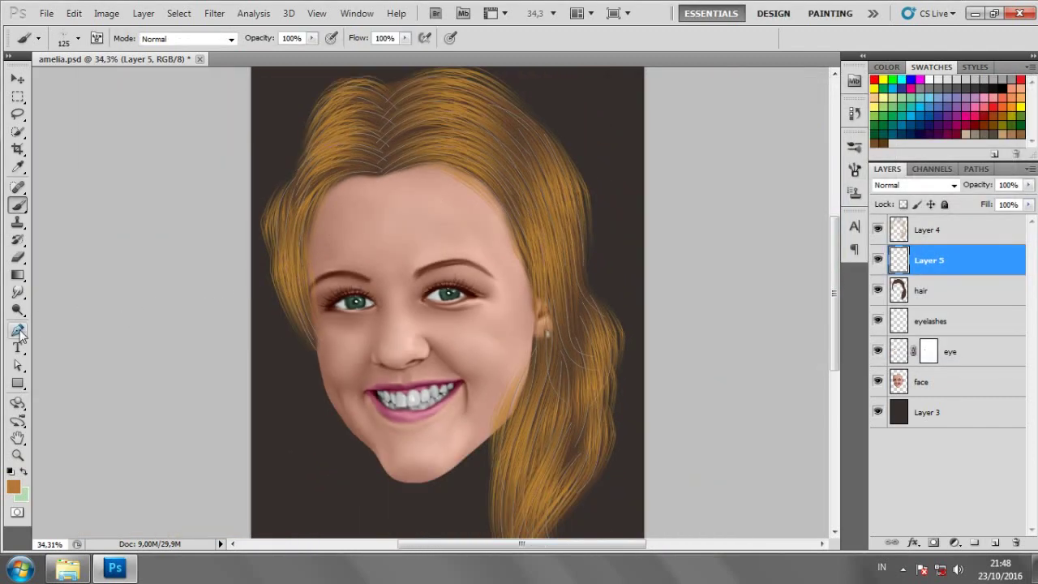
left_click(18, 330)
Step: Stroke the hair paths onto Layer 5 as golden brush strands
right_click(521, 186)
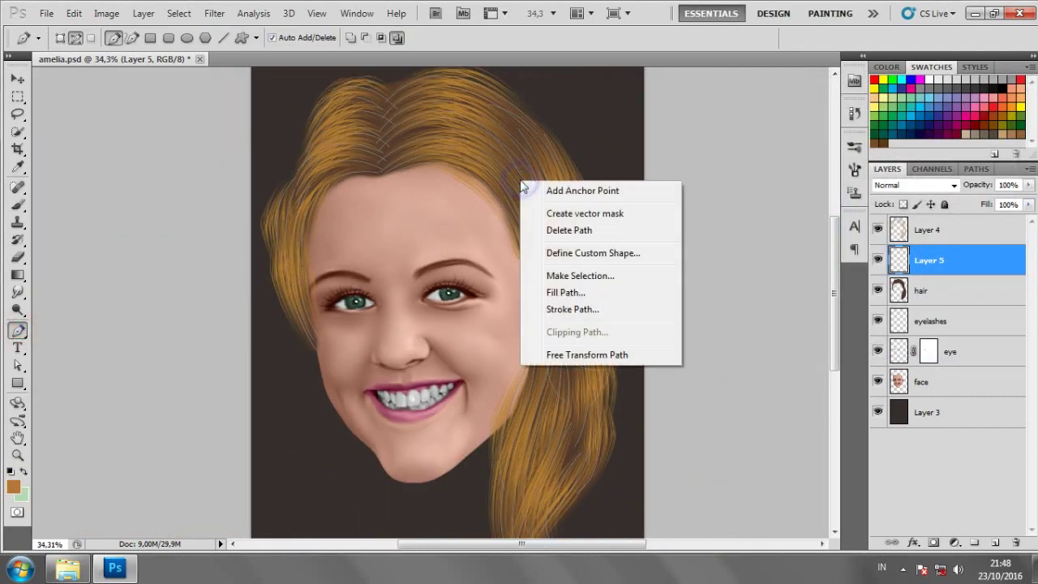
left_click(579, 308)
left_click(623, 195)
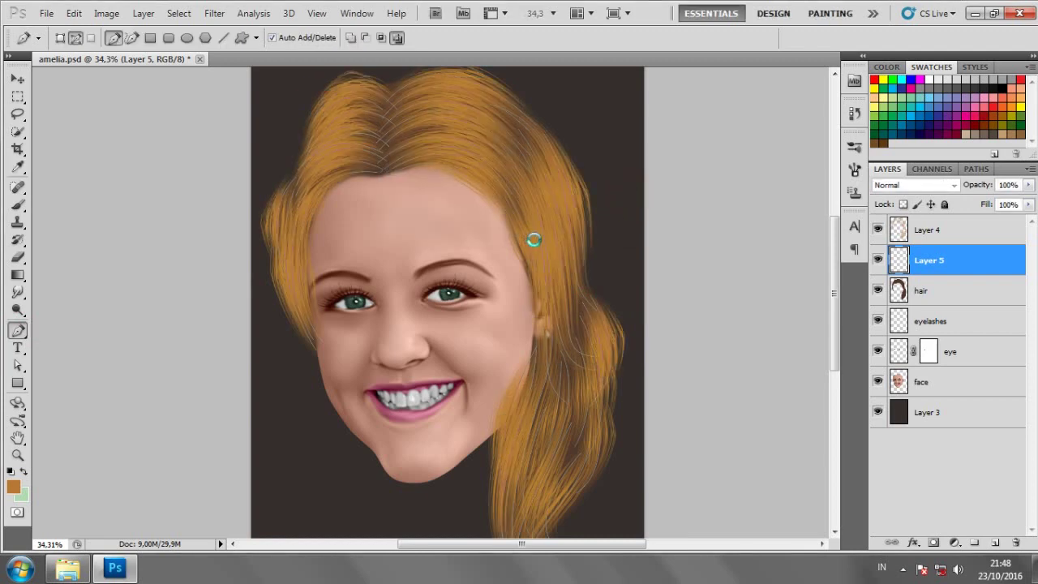
scroll(534, 240, "down", 2)
scroll(432, 225, "up", 2)
scroll(427, 221, "up", 2)
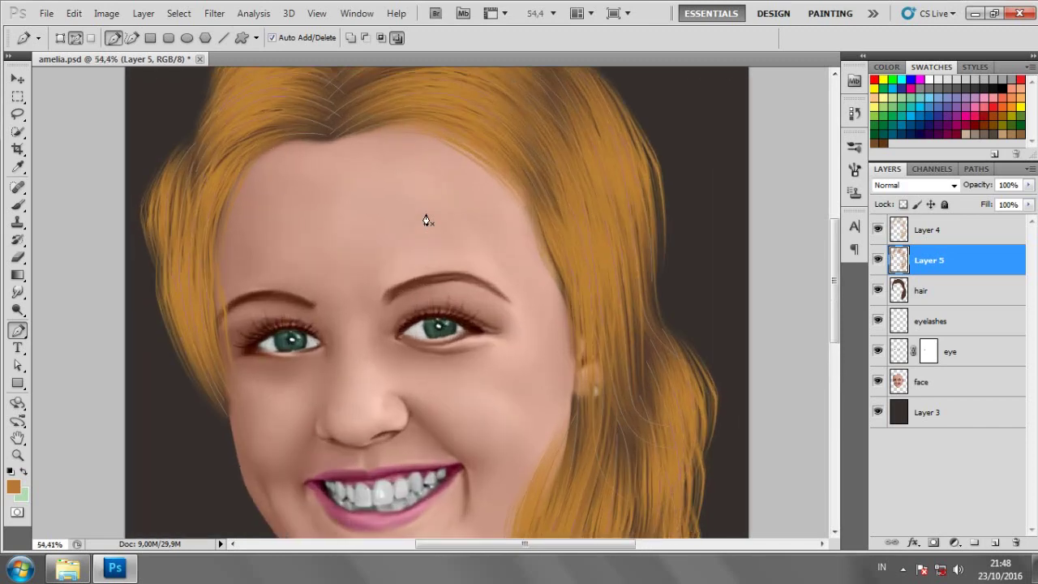
scroll(429, 216, "down", 5)
scroll(431, 210, "up", 3)
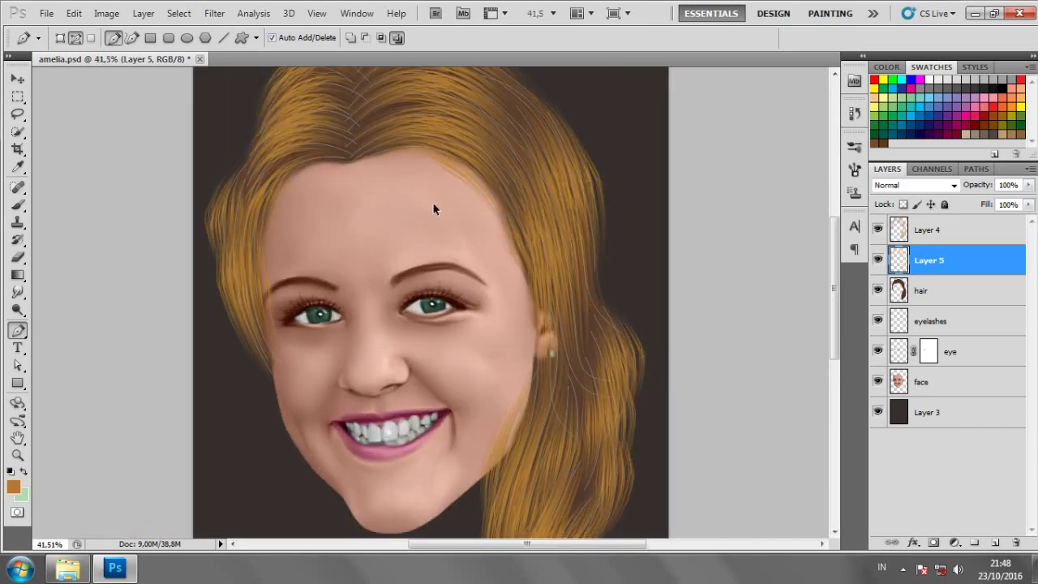
scroll(437, 215, "down", 2)
scroll(503, 248, "up", 2)
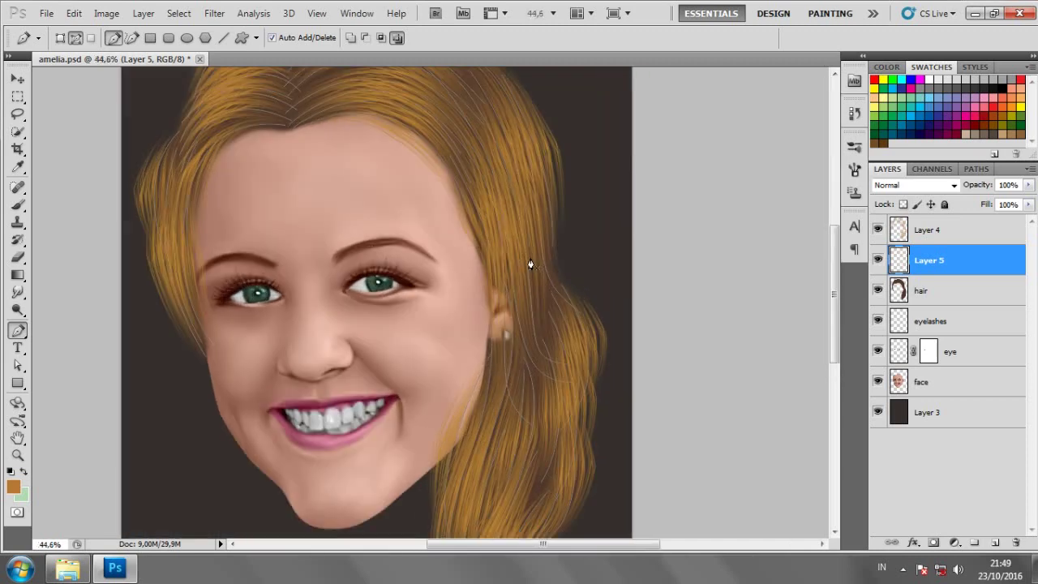
Step: Draw a new curved strand path down the hair
left_click(531, 241)
left_click_drag(542, 338, 555, 397)
left_click_drag(541, 482, 581, 415)
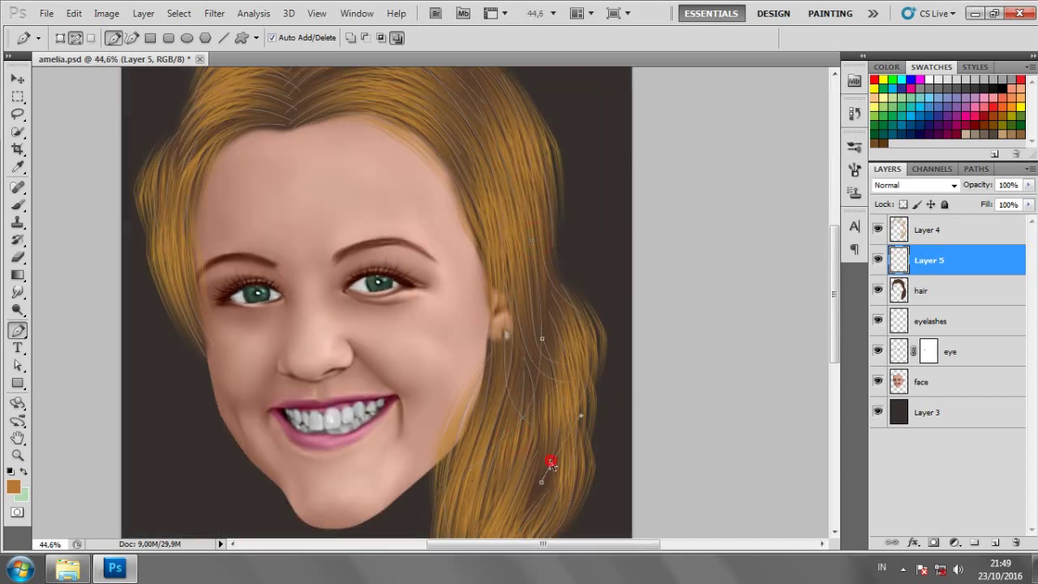
left_click(656, 275, "ctrl")
Step: Set the foreground to darker brown 7e4a14 and stroke the paths with it
left_click(12, 488)
left_click(790, 220)
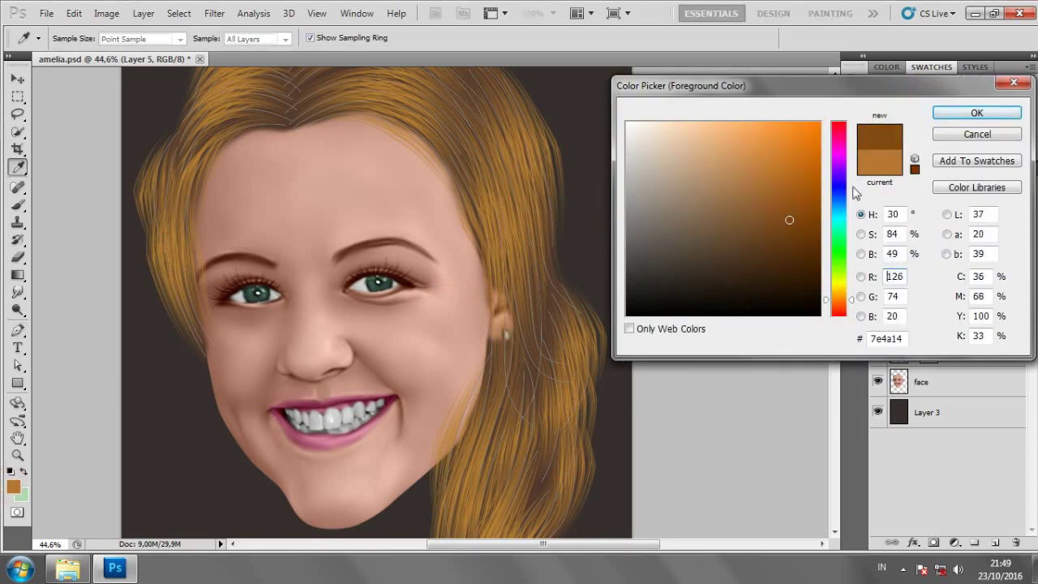
left_click(977, 112)
right_click(459, 209)
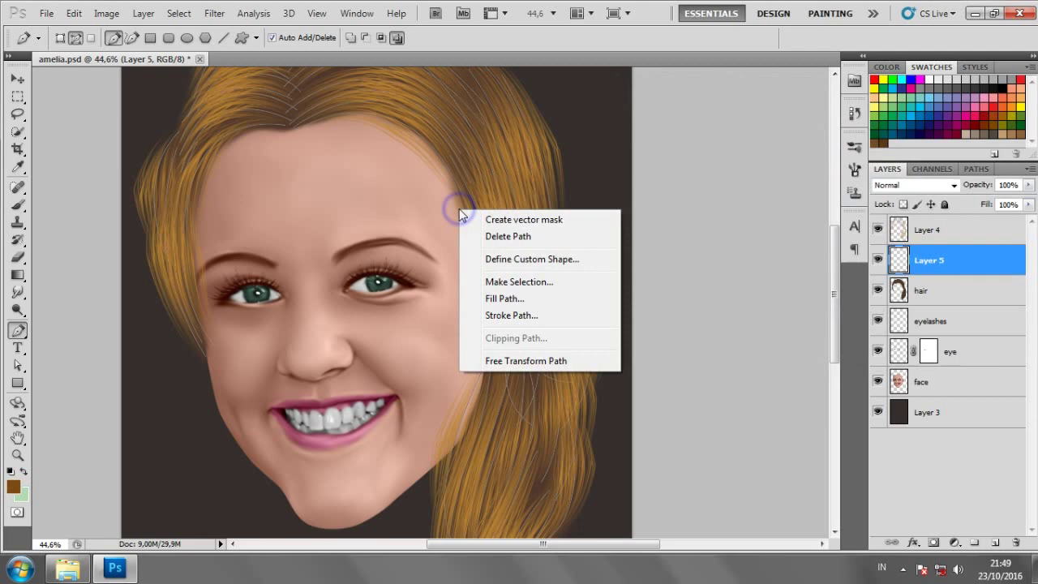
left_click(506, 315)
left_click(614, 195)
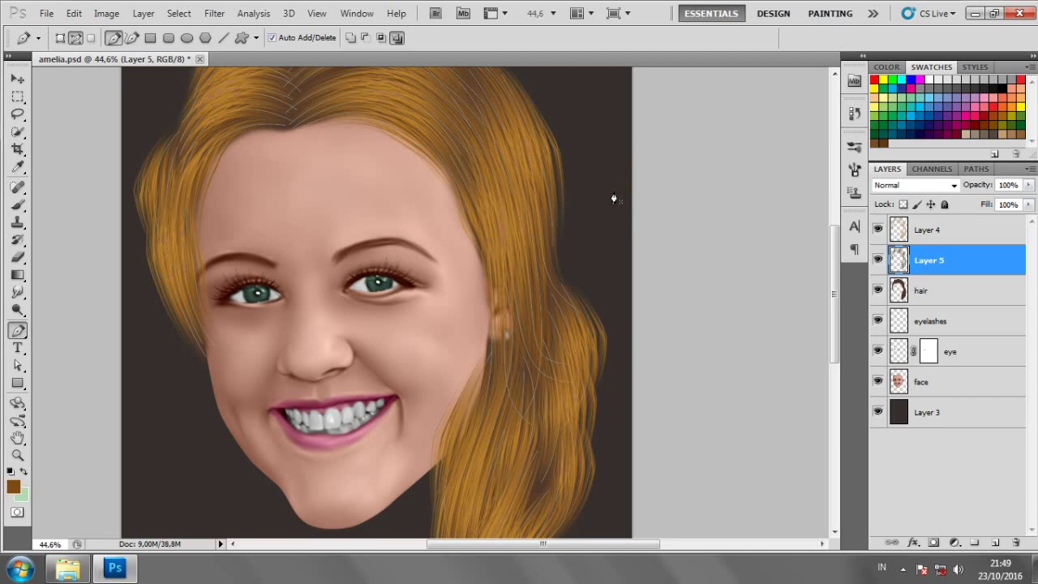
scroll(614, 198, "down", 3)
Step: Add a new empty Layer 6 above Layer 4
left_click(945, 230)
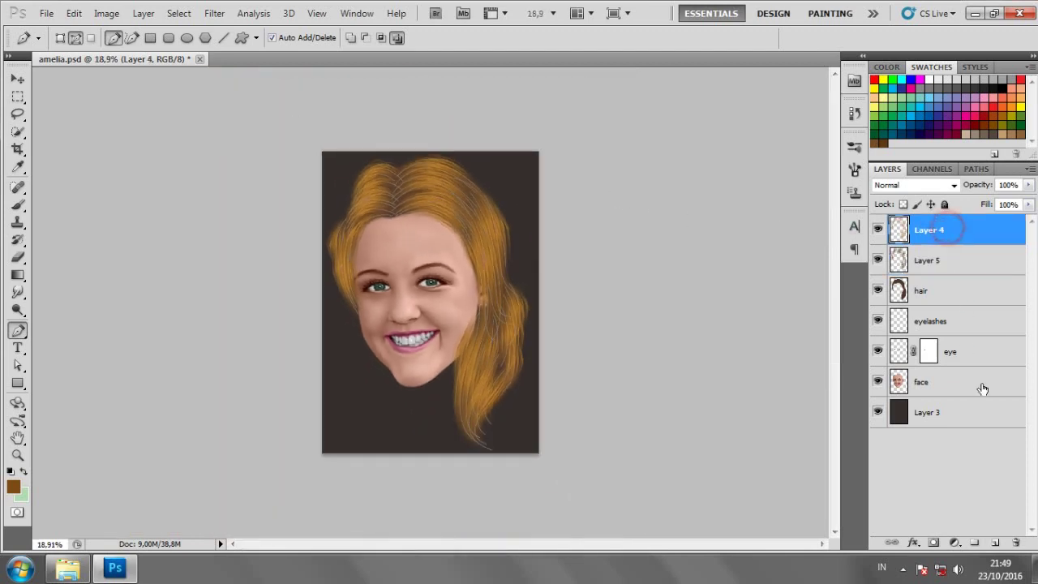
left_click(995, 541)
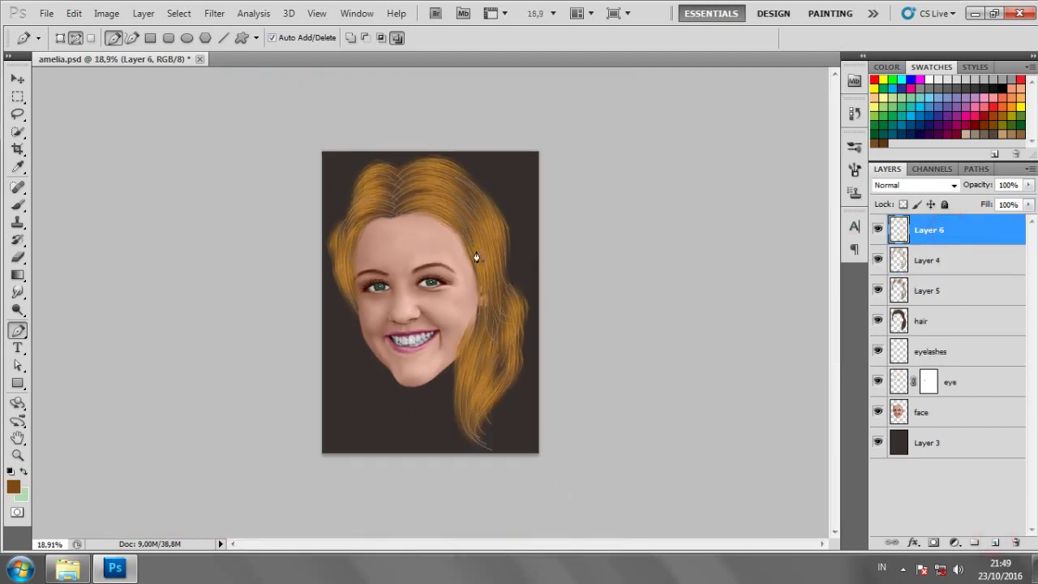
scroll(476, 257, "up", 2)
scroll(508, 359, "up", 2)
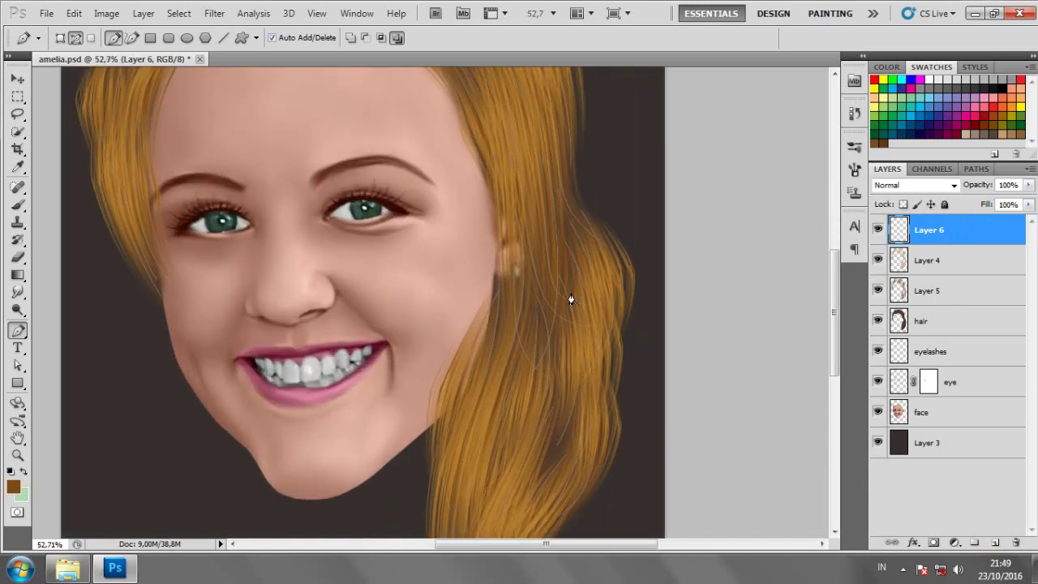
scroll(559, 349, "down", 1)
scroll(557, 413, "down", 1)
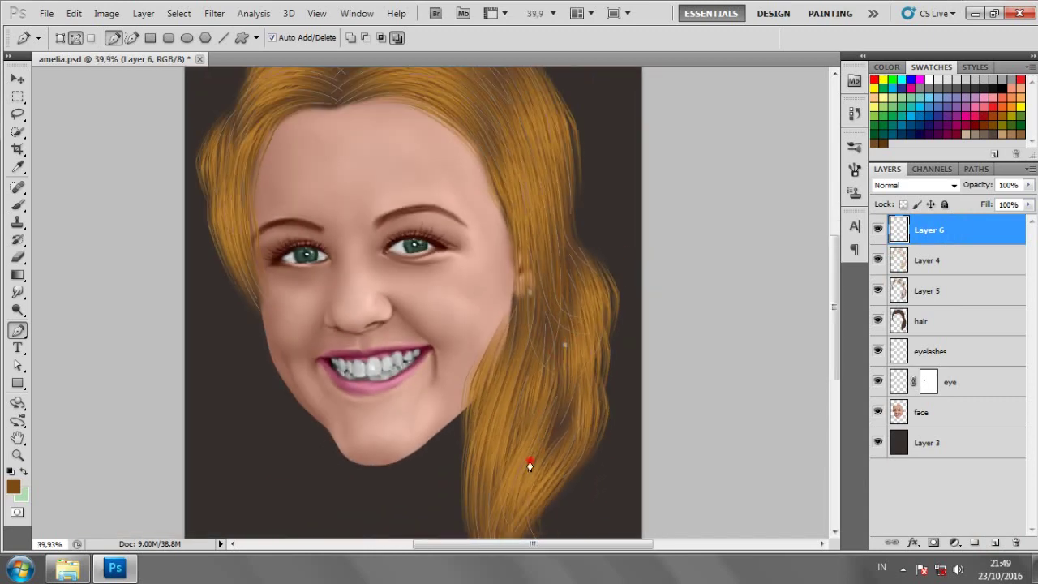
right_click(533, 277)
left_click(681, 208)
Step: Switch to the brush and pick the 25 px brush tip
left_click(25, 203)
right_click(388, 201)
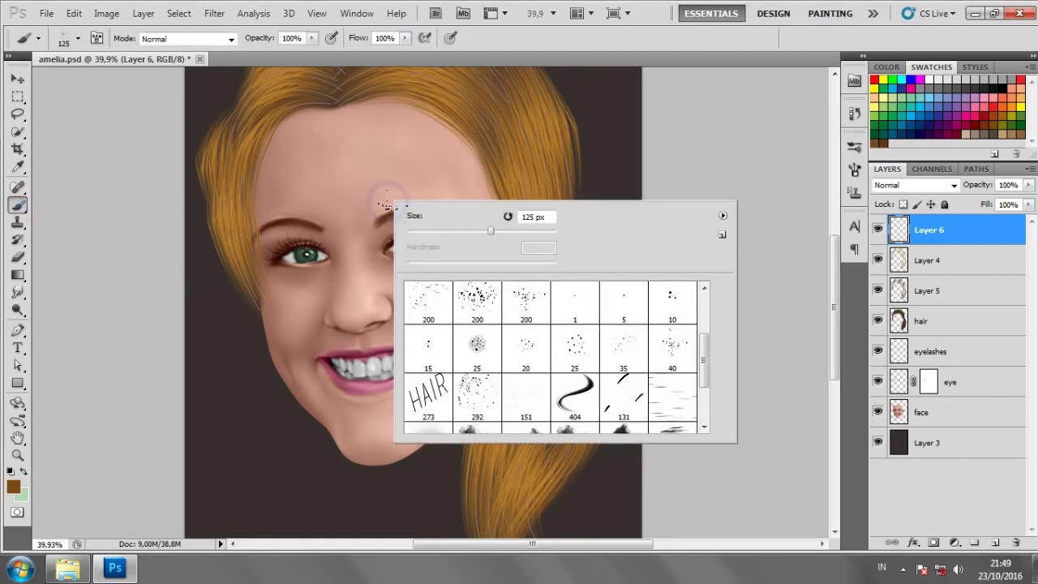
left_click(571, 345)
left_click(703, 151)
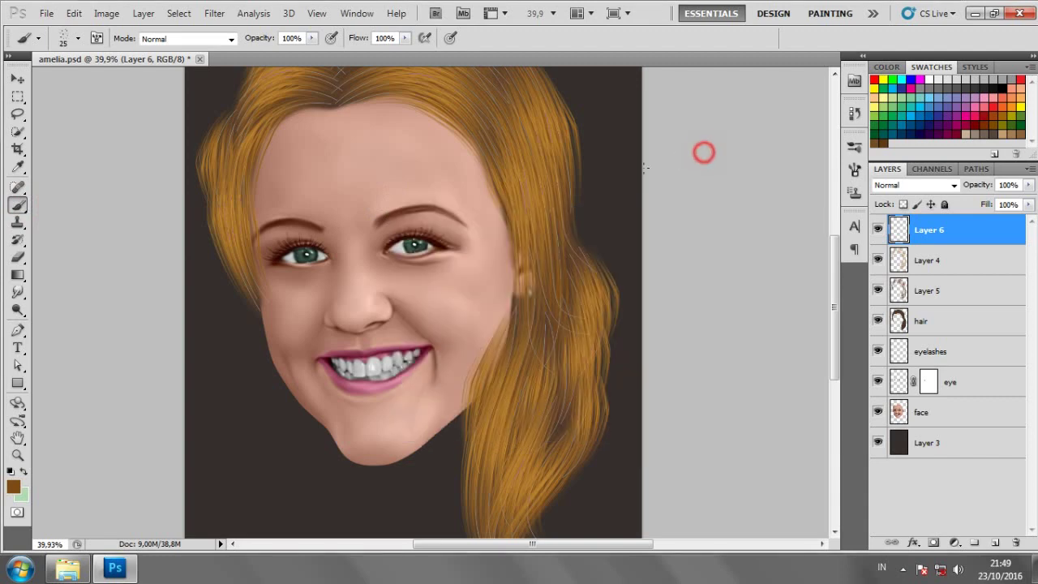
scroll(377, 197, "up", 5)
scroll(527, 192, "down", 1)
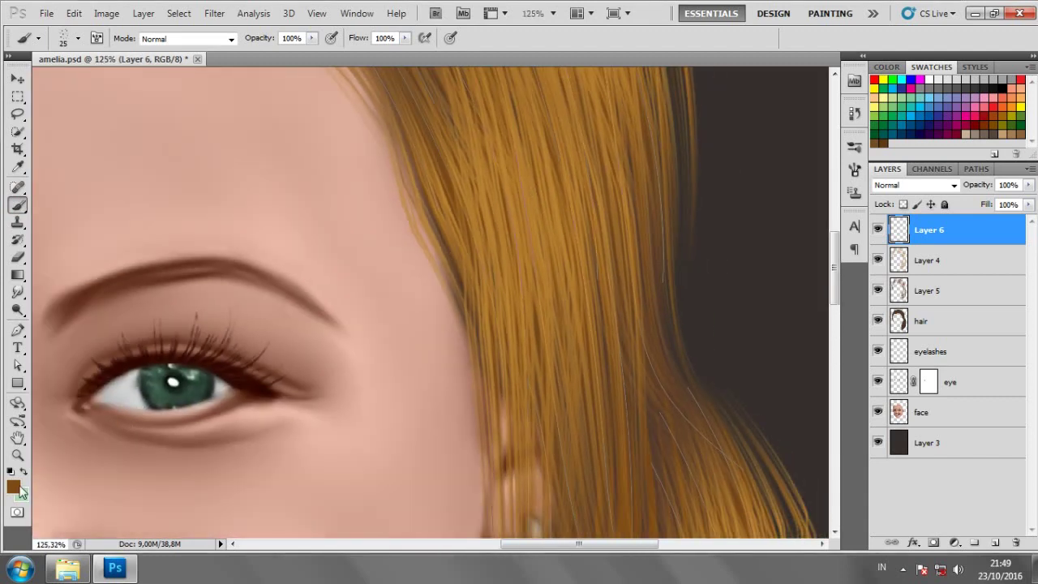
Step: Set the foreground colour to orange-brown d3914d
left_click(16, 487)
left_click(738, 158)
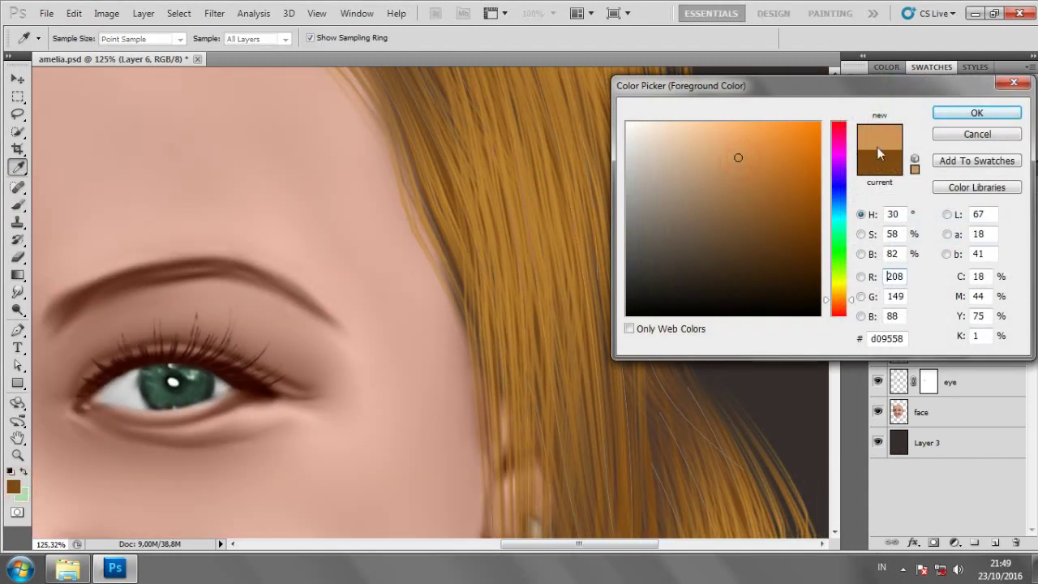
left_click(790, 152)
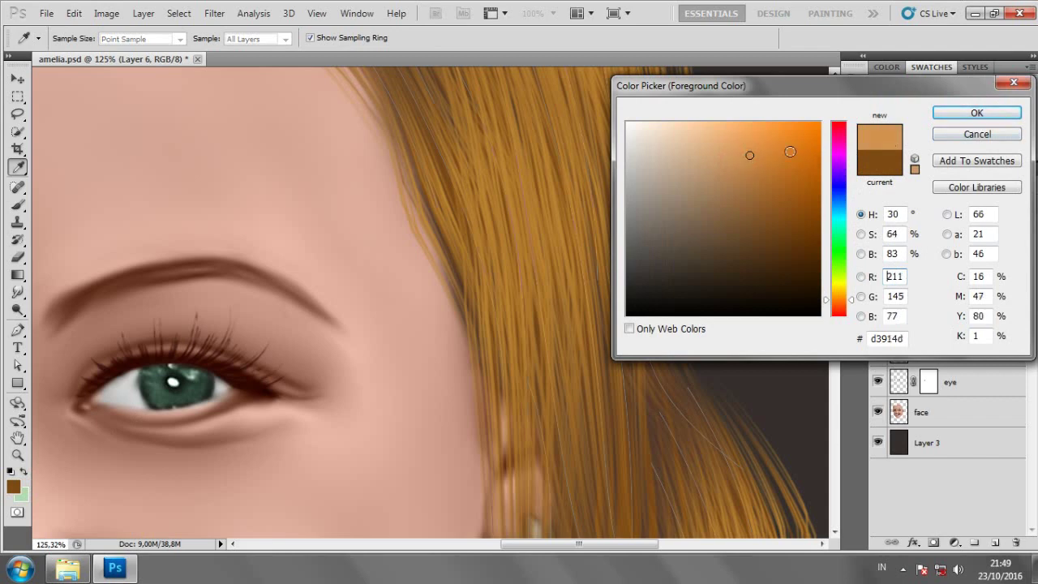
left_click(1005, 115)
left_click(18, 330)
Step: Stroke the hair path with the brush to add thin d3914d highlight strands
scroll(498, 238, "down", 3)
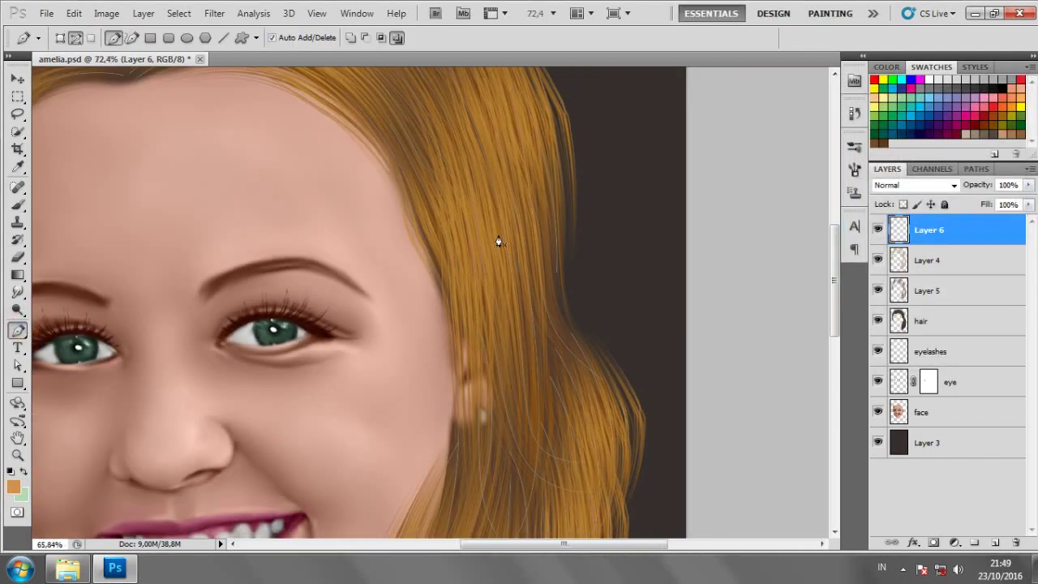
scroll(503, 233, "down", 2)
right_click(503, 235)
left_click(563, 364)
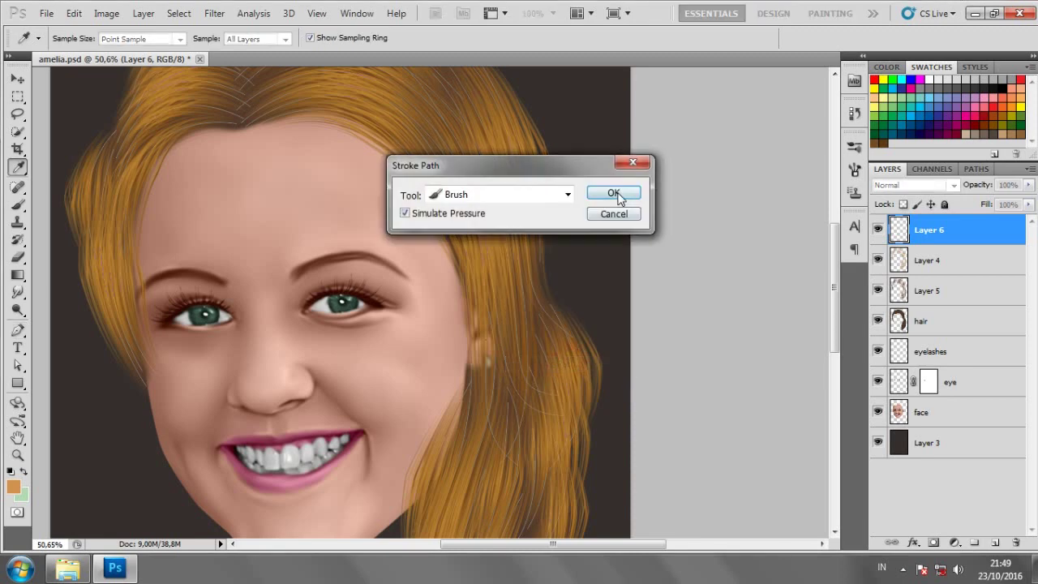
left_click(614, 195)
scroll(521, 244, "down", 1)
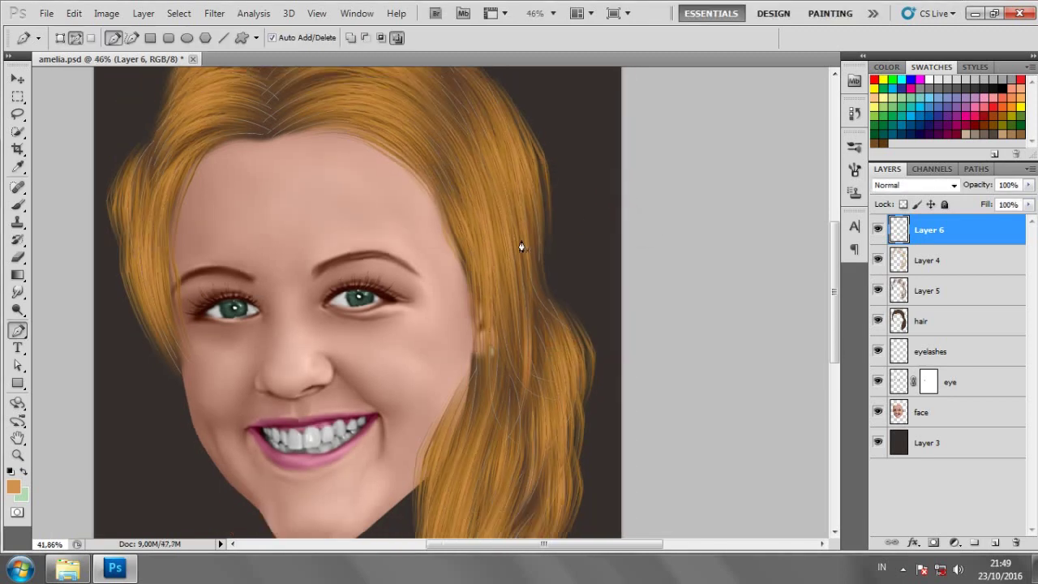
scroll(522, 245, "down", 2)
scroll(480, 235, "up", 2)
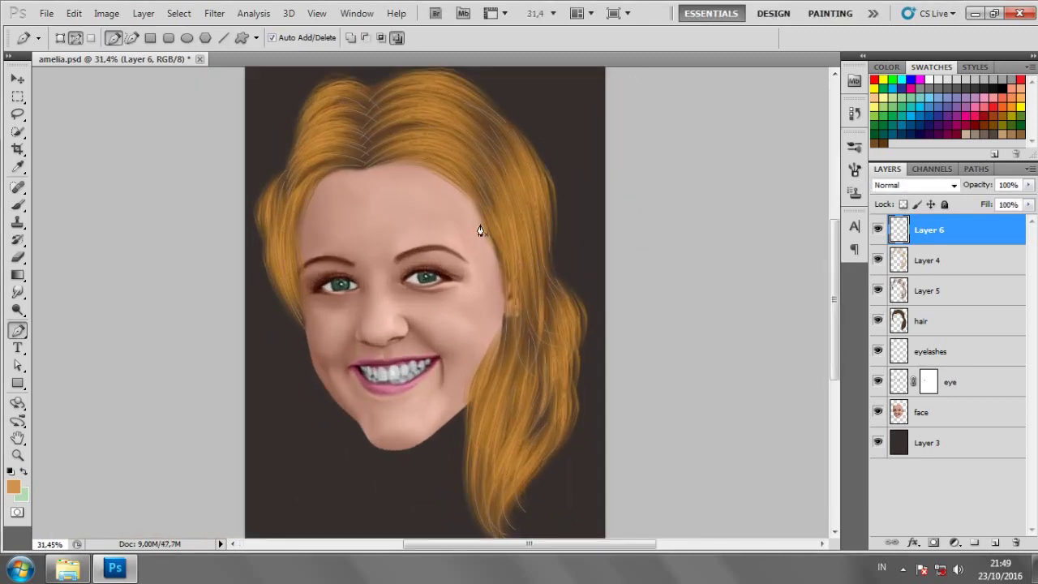
scroll(480, 231, "up", 1)
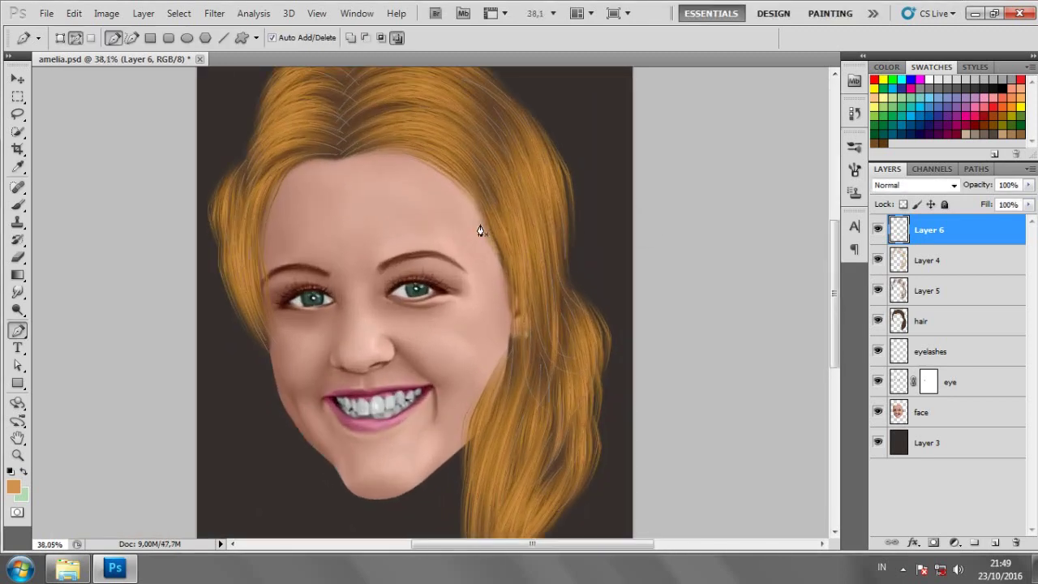
Step: Add a new Layer 7 above Layer 6 and switch to a much smaller brush tip
left_click(993, 543)
right_click(426, 208)
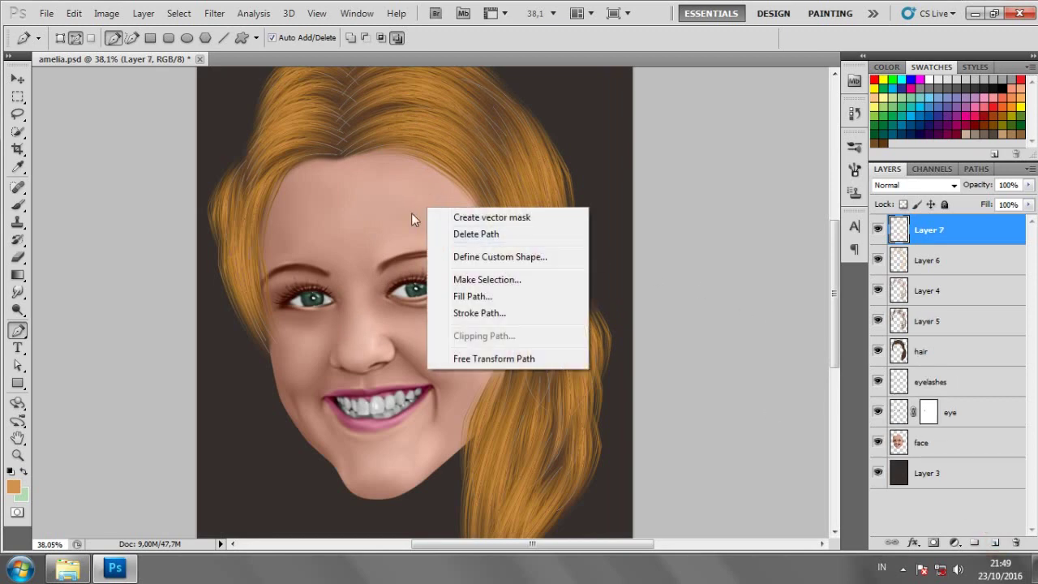
left_click(18, 204)
left_click(18, 203)
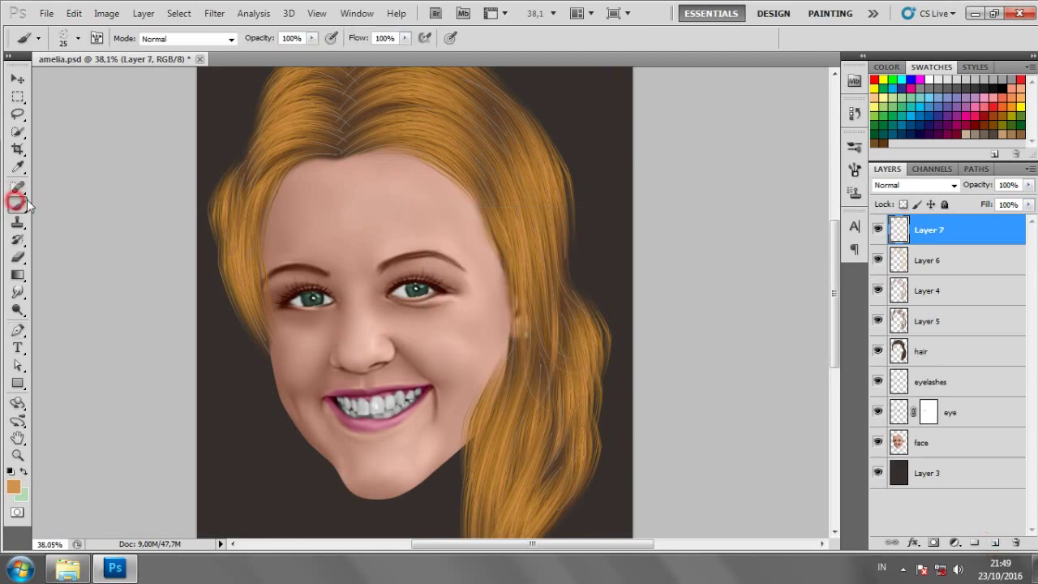
right_click(373, 188)
left_click(613, 287)
left_click(750, 144)
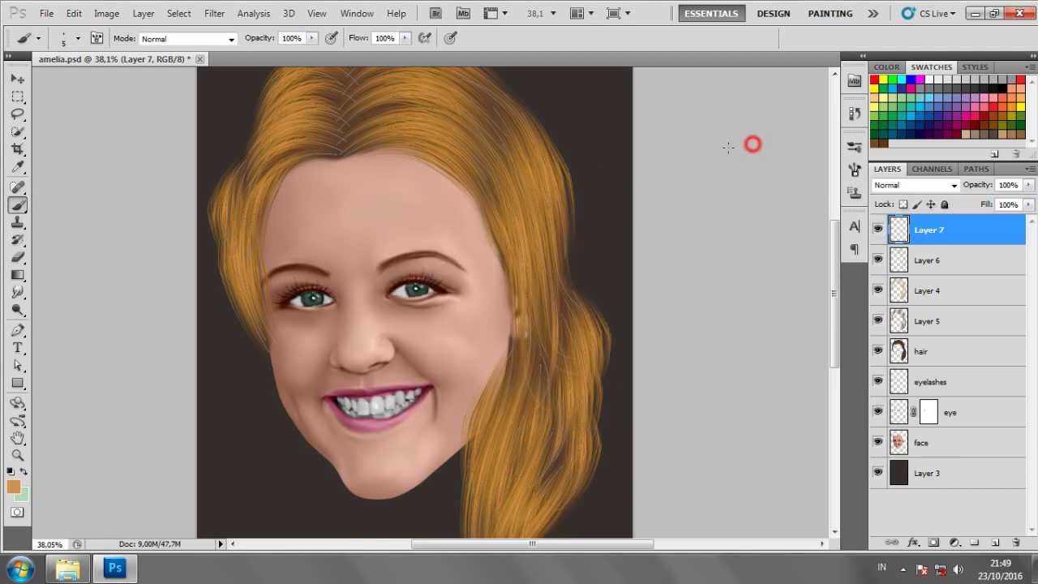
scroll(491, 185, "up", 2)
scroll(491, 185, "up", 4)
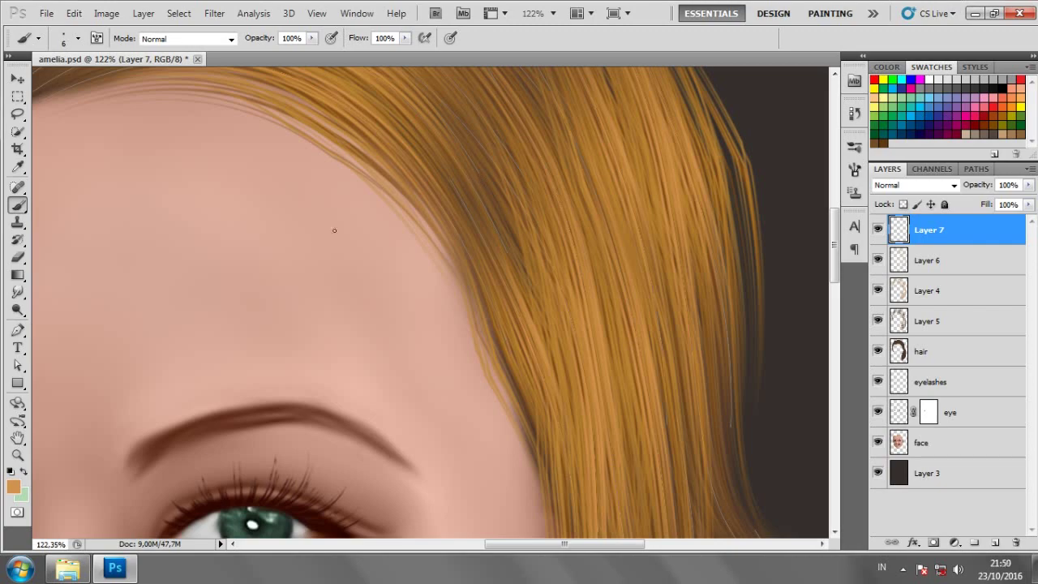
Step: Set the foreground colour to a light peach highlight tone
left_click(12, 486)
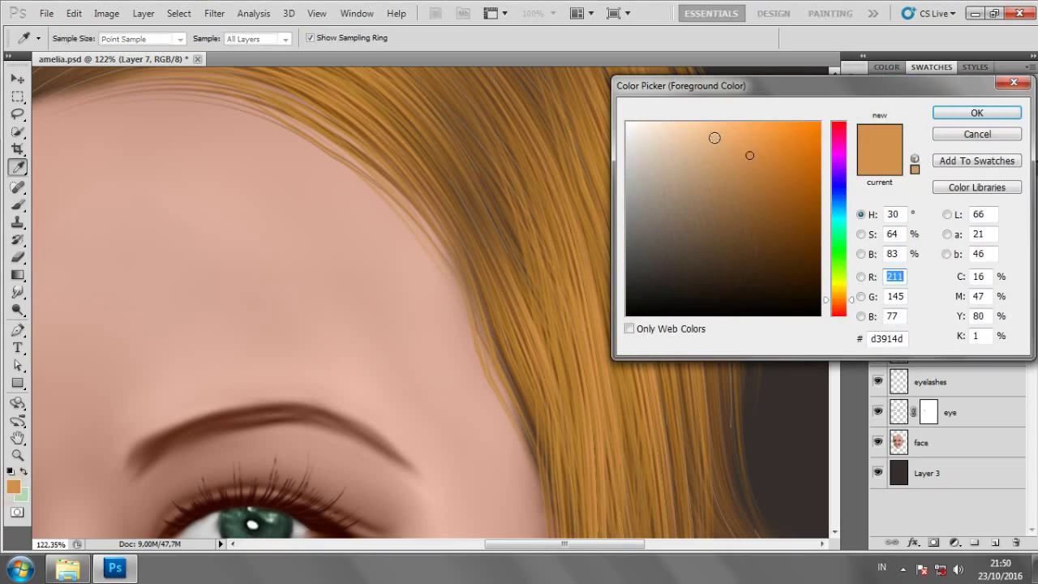
left_click_drag(716, 134, 692, 121)
left_click(936, 113)
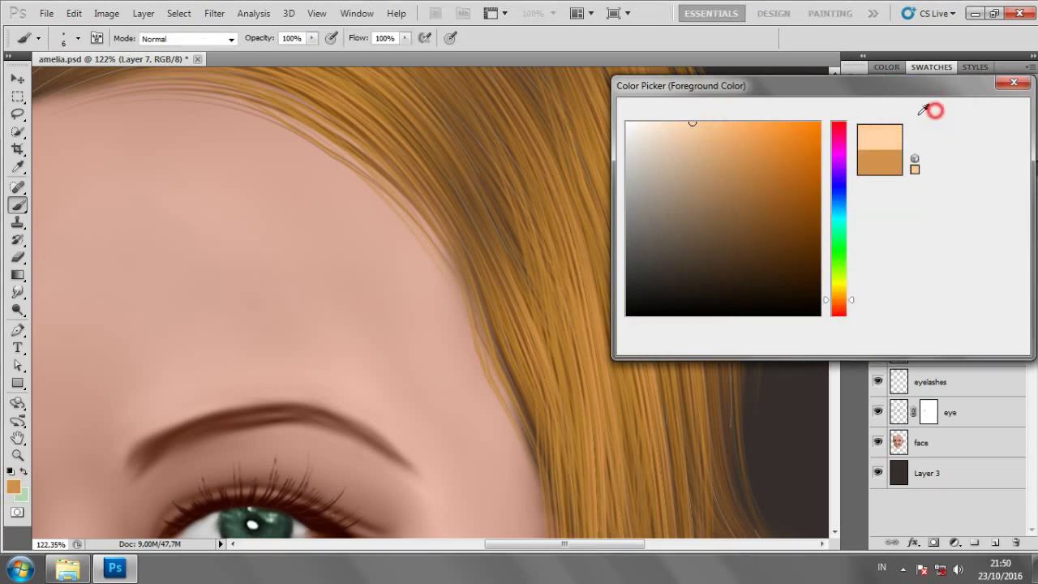
scroll(359, 230, "down", 6)
scroll(448, 196, "down", 1)
scroll(448, 196, "down", 1)
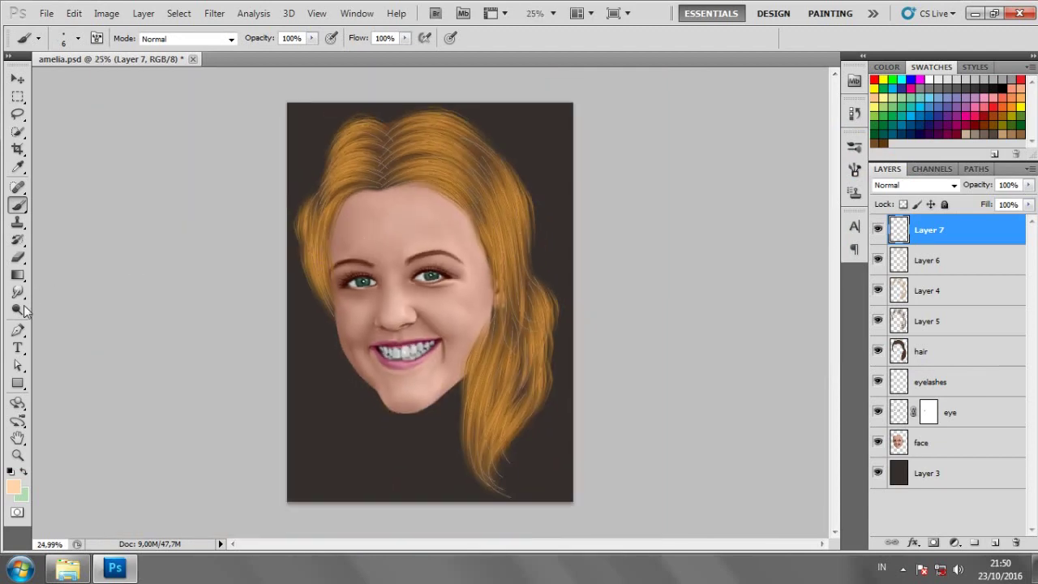
Step: Stroke the hair path with the brush, then undo the overly bright strands
left_click(17, 329)
right_click(384, 216)
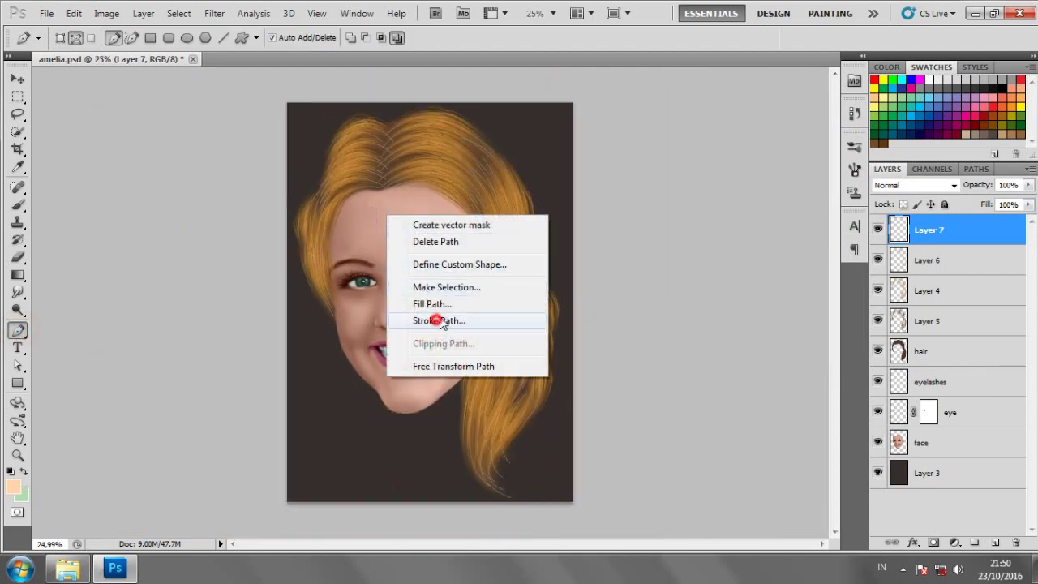
left_click(439, 321)
left_click(607, 195)
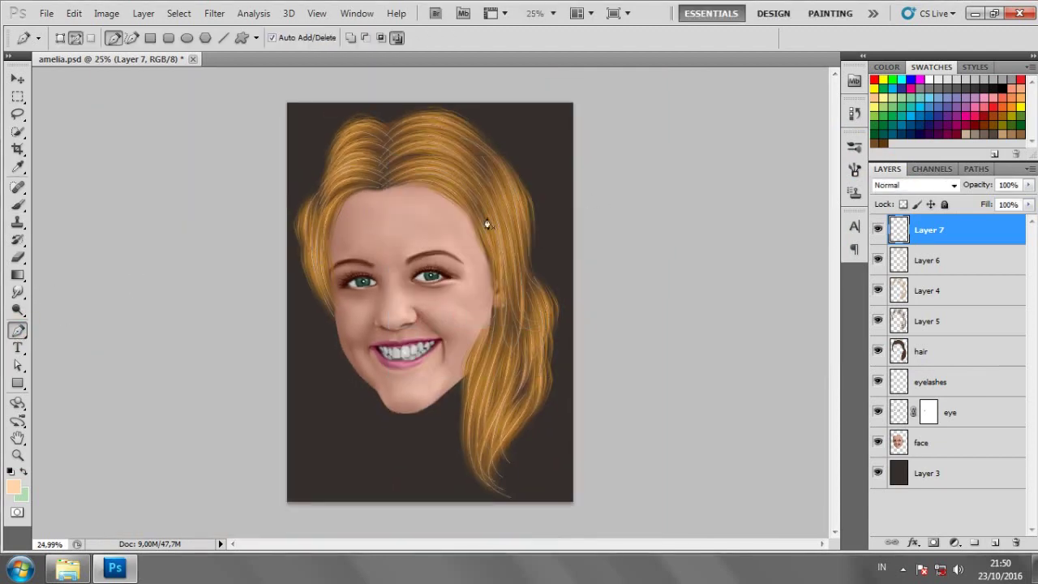
scroll(486, 224, "up", 2)
scroll(439, 223, "up", 1)
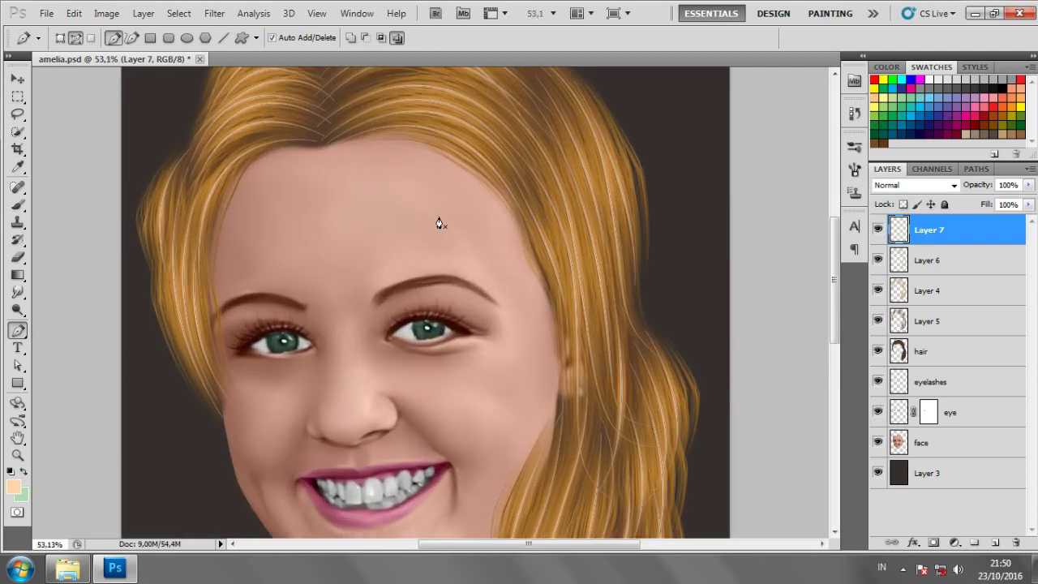
scroll(439, 223, "down", 1)
key("ctrl+z")
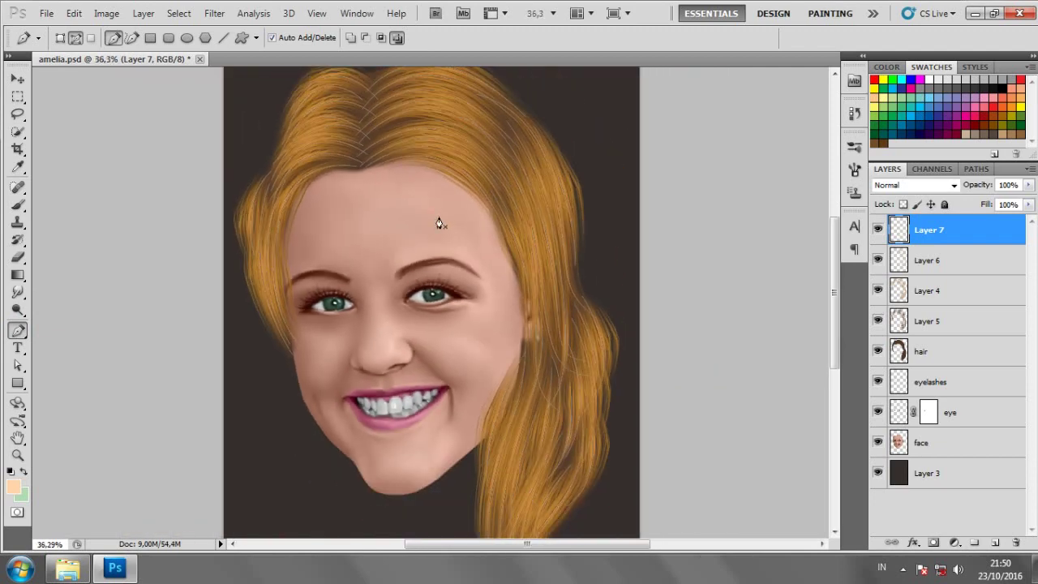
Step: Stroke the hair path with the brush again to redo the peach highlight strands
left_click(22, 207)
scroll(334, 206, "up", 1)
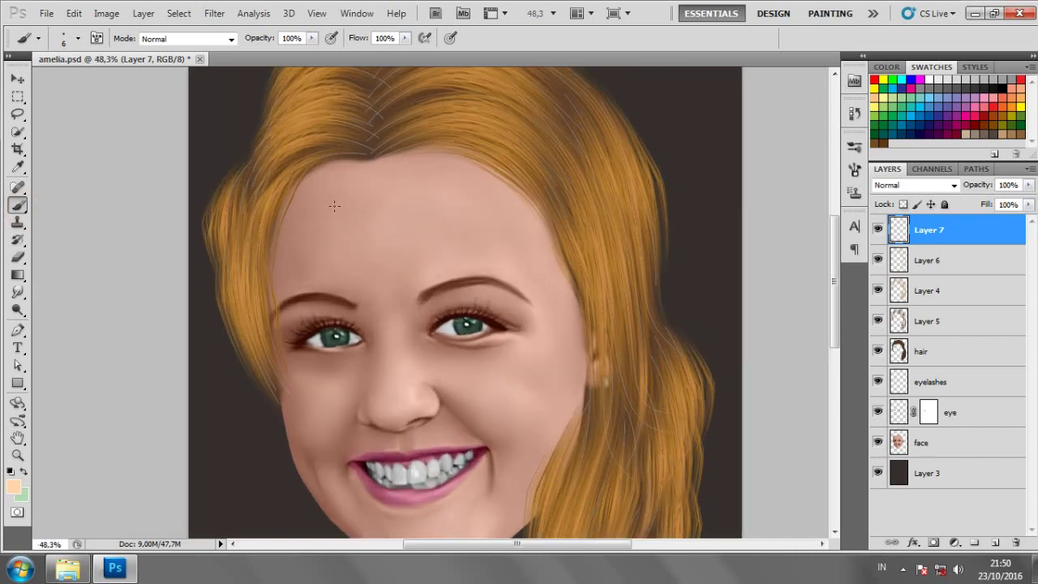
left_click(18, 330)
right_click(450, 194)
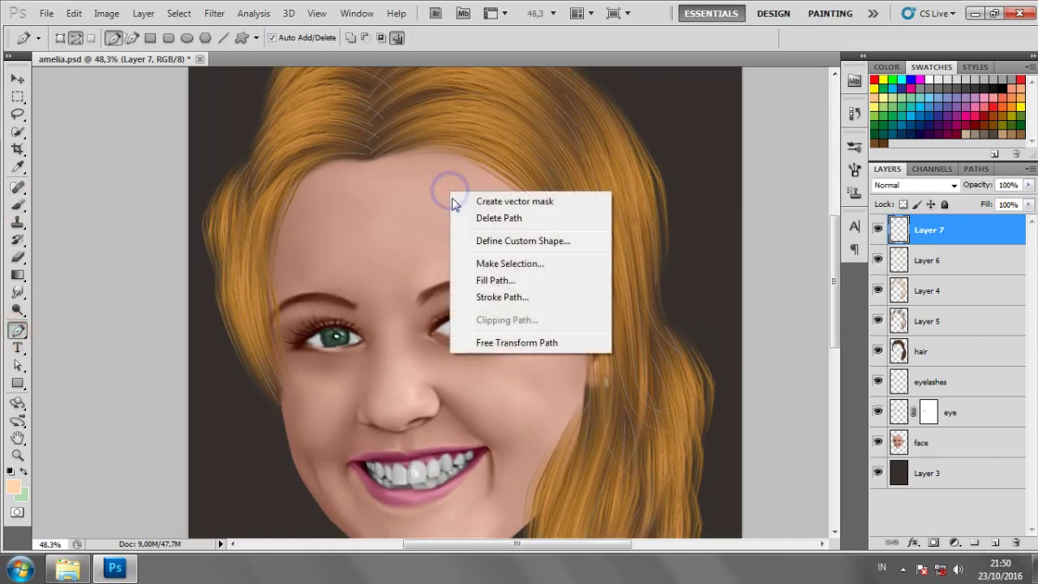
left_click(502, 297)
left_click(623, 198)
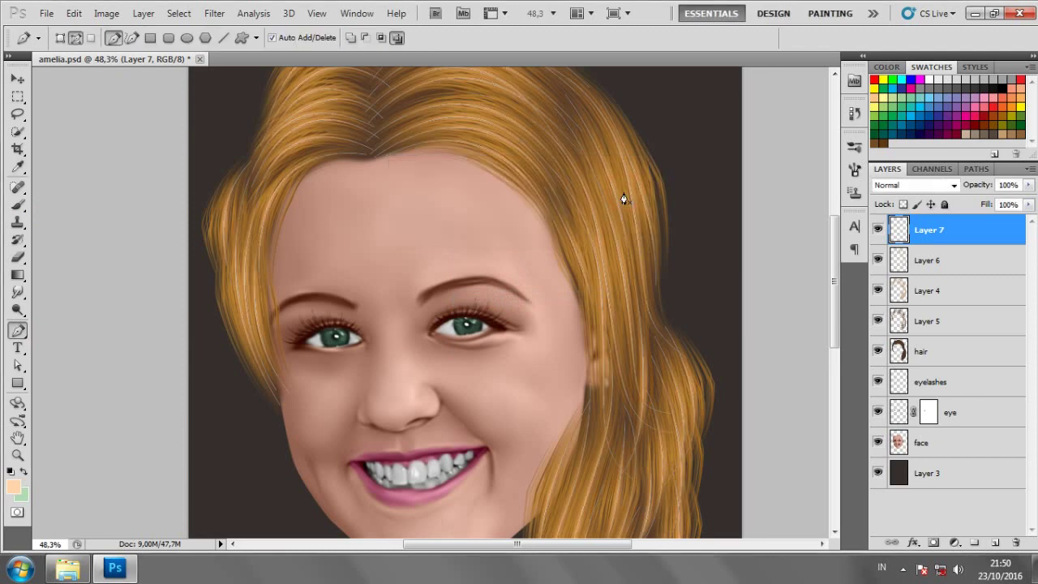
Step: Delete the hair path and add a new Layer 8 above Layer 7
right_click(460, 235)
left_click(473, 254)
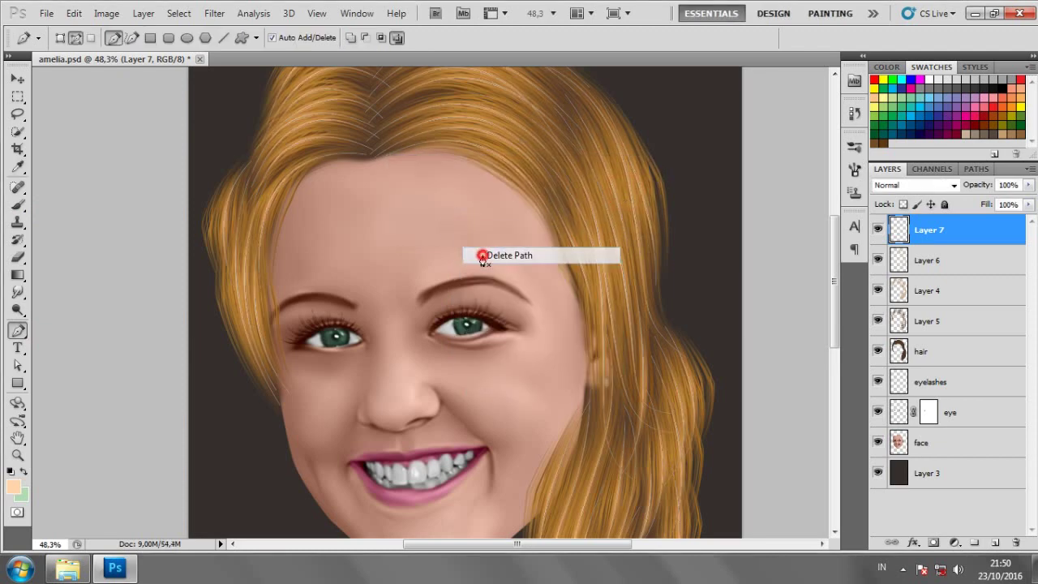
scroll(483, 258, "down", 3)
scroll(483, 258, "down", 2)
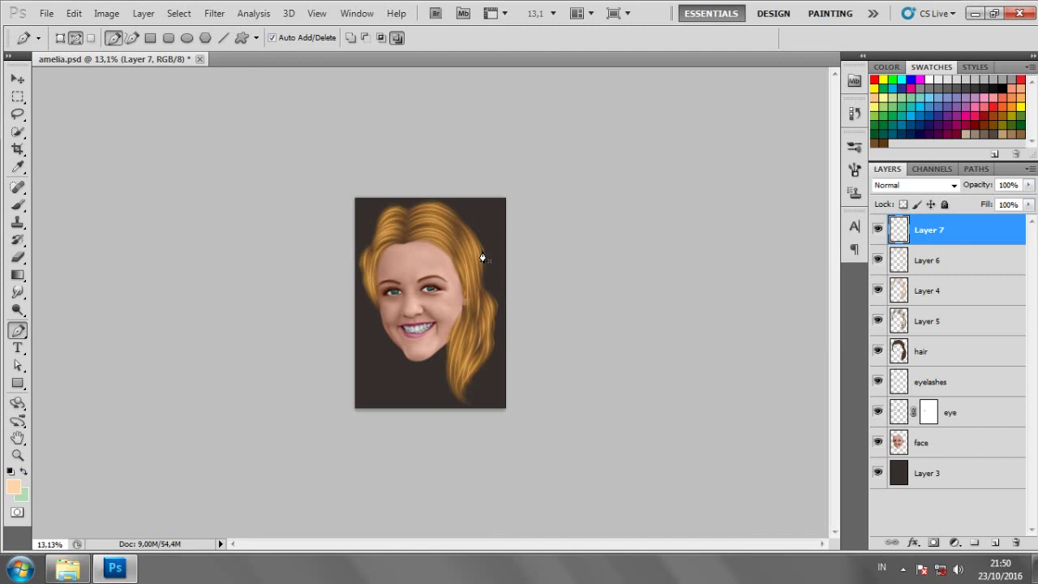
scroll(436, 168, "up", 3)
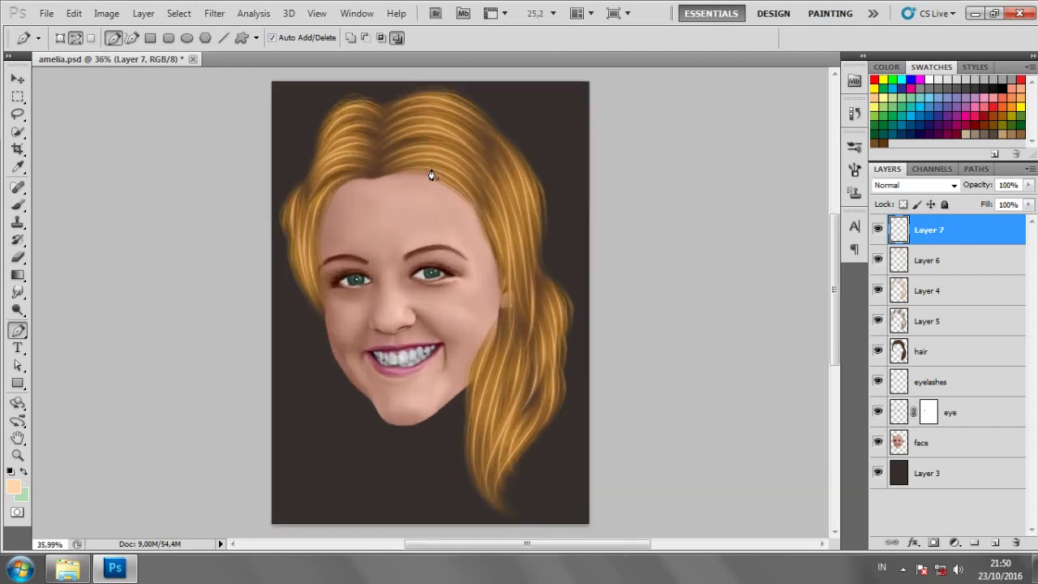
scroll(432, 176, "up", 2)
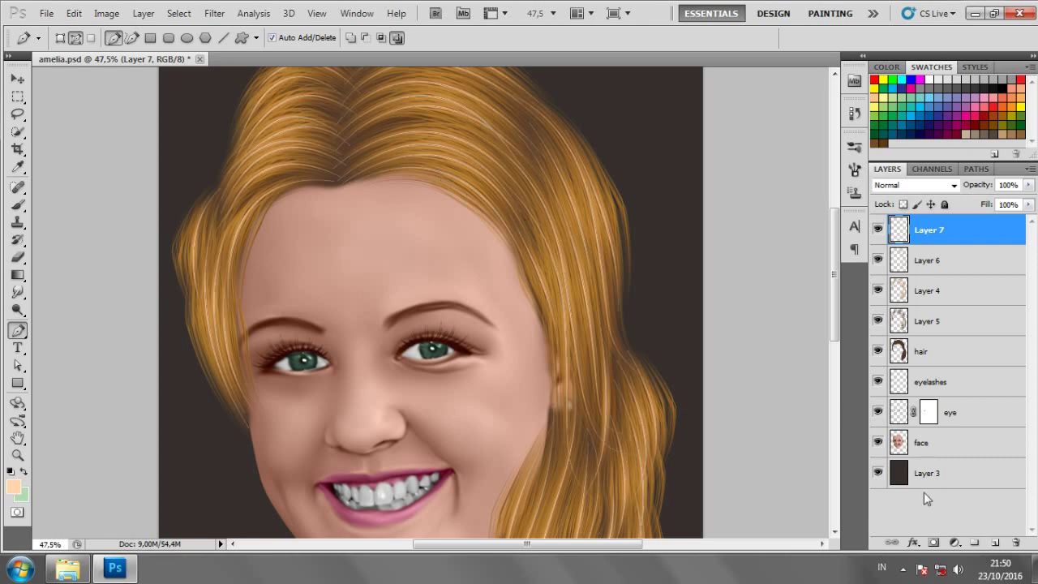
left_click(994, 542)
Step: Stroke the current path with the brush to paint bright strands on Layer 8
left_click(17, 205)
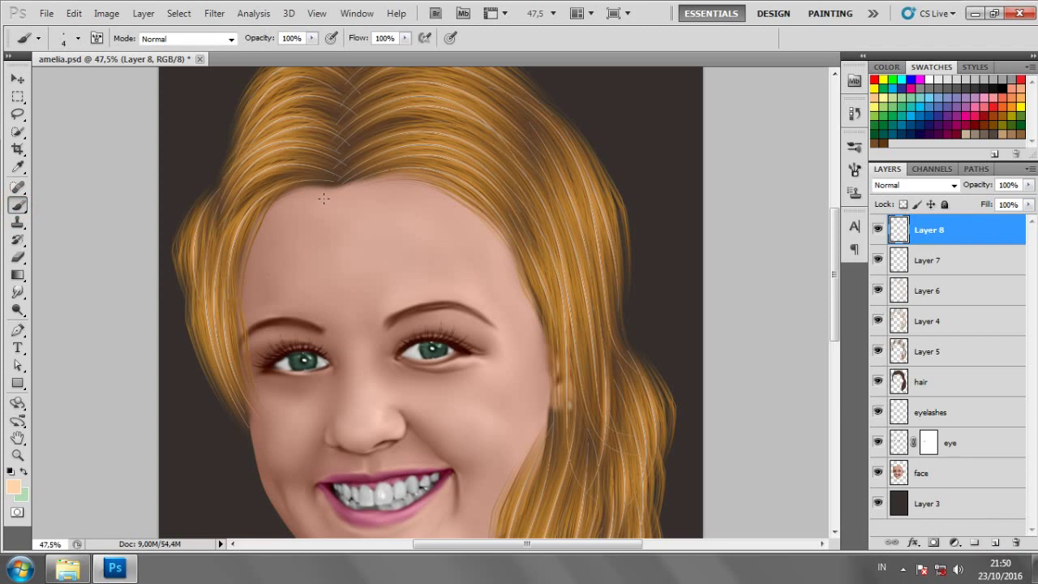
left_click(17, 330)
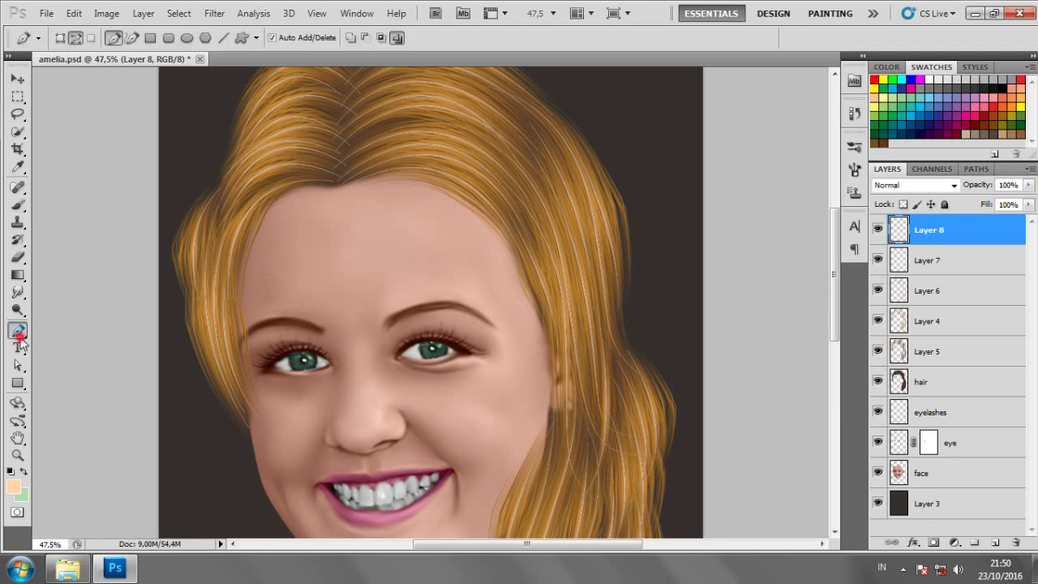
right_click(311, 235)
left_click(362, 339)
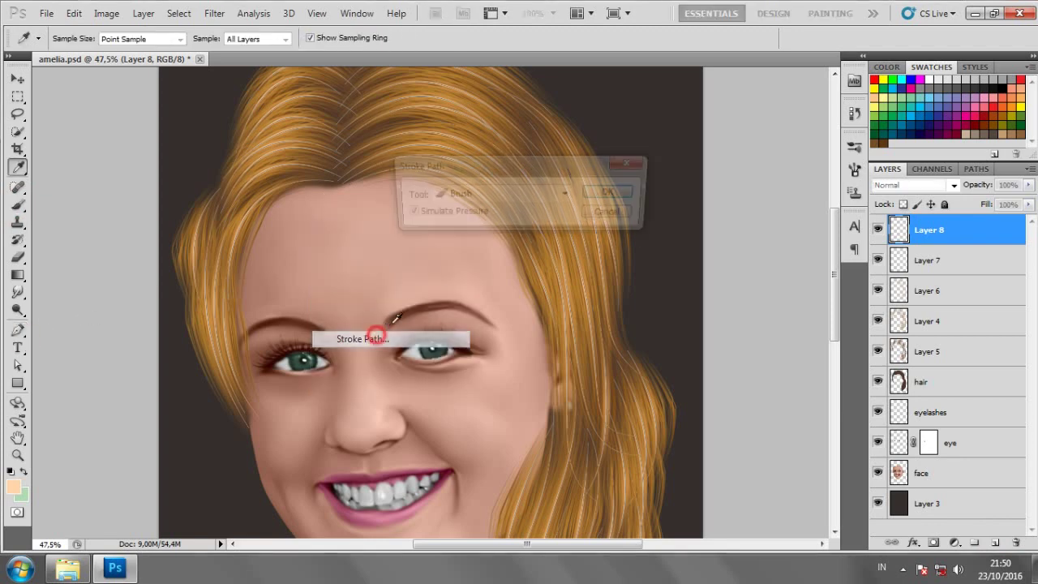
left_click(614, 195)
Step: Dismiss the Make Selection option, delete the path and fit the canvas with Ctrl+0
right_click(536, 203)
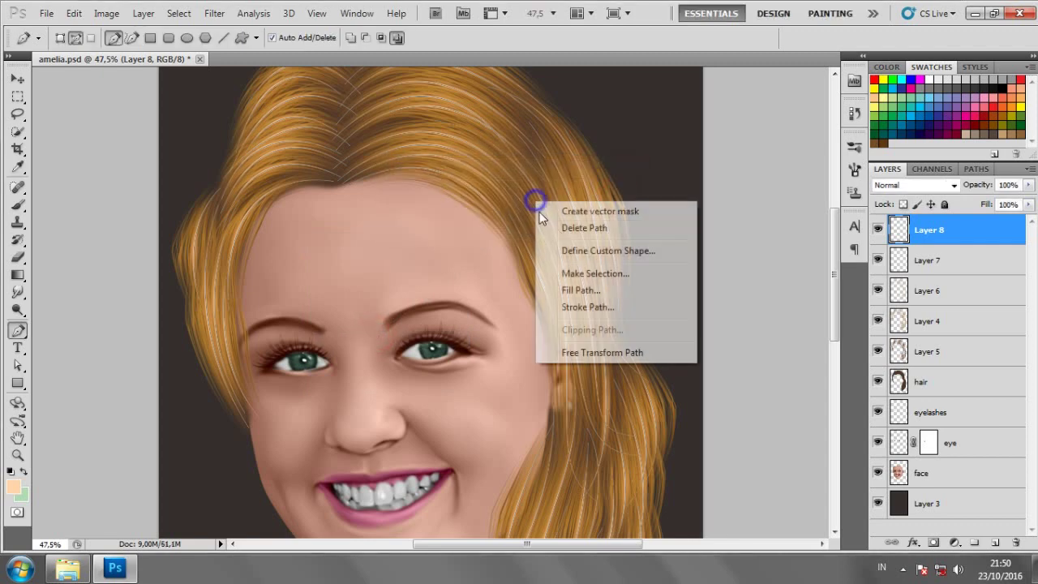
left_click(574, 274)
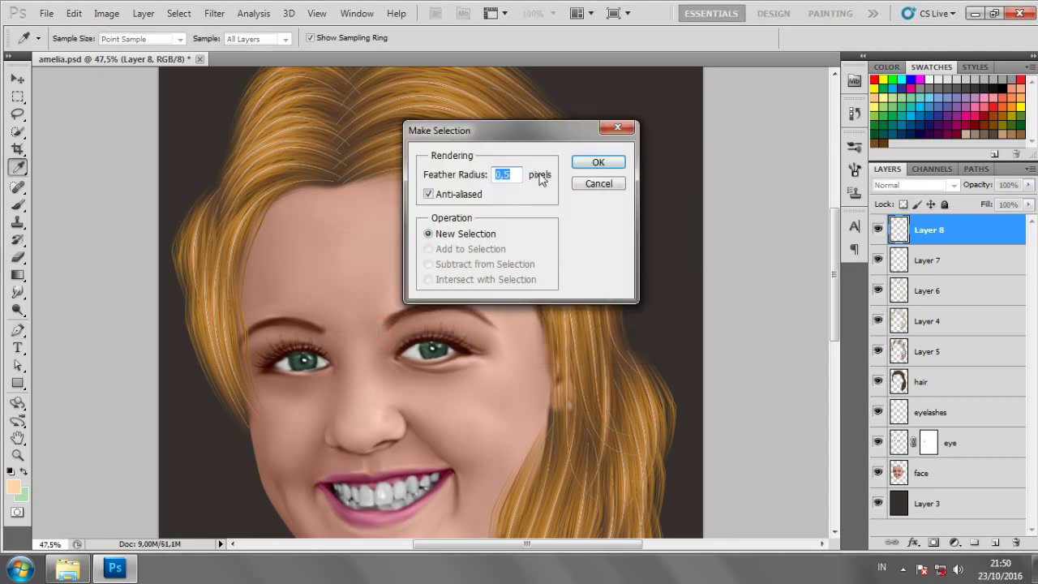
left_click(592, 187)
right_click(484, 197)
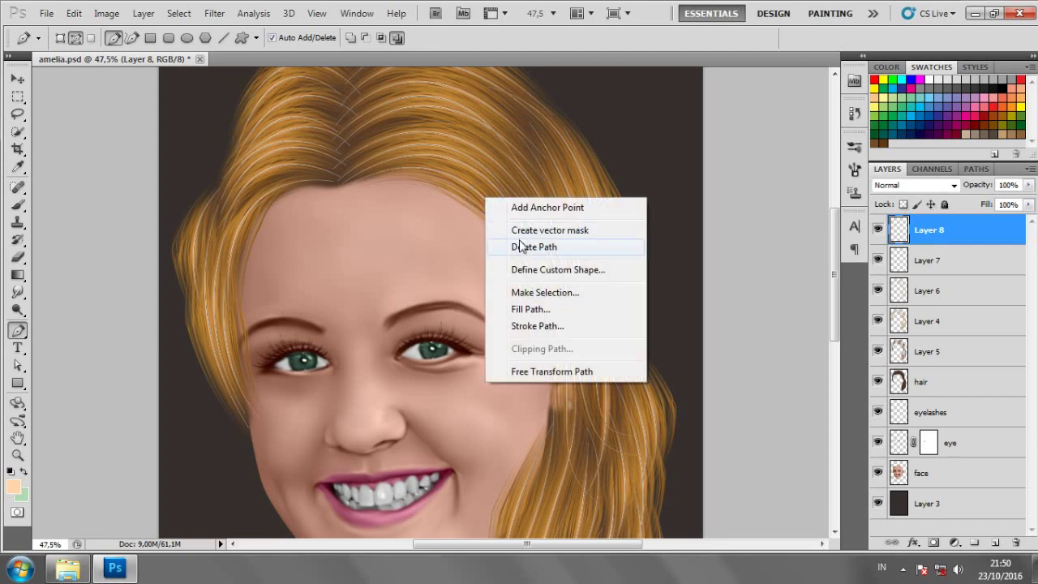
left_click(524, 247)
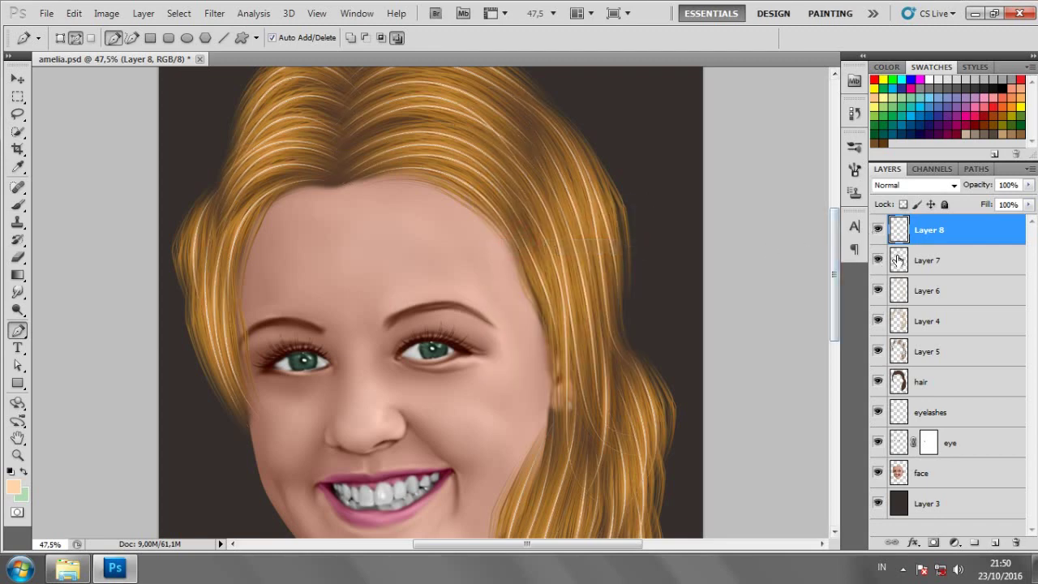
left_click(17, 79)
key("ctrl+0")
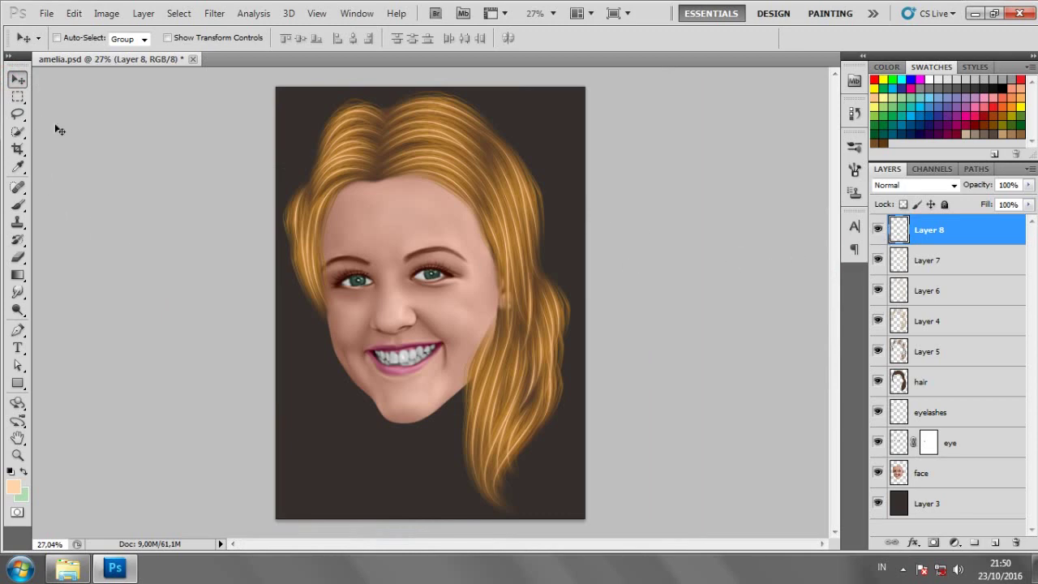
scroll(483, 182, "up", 3)
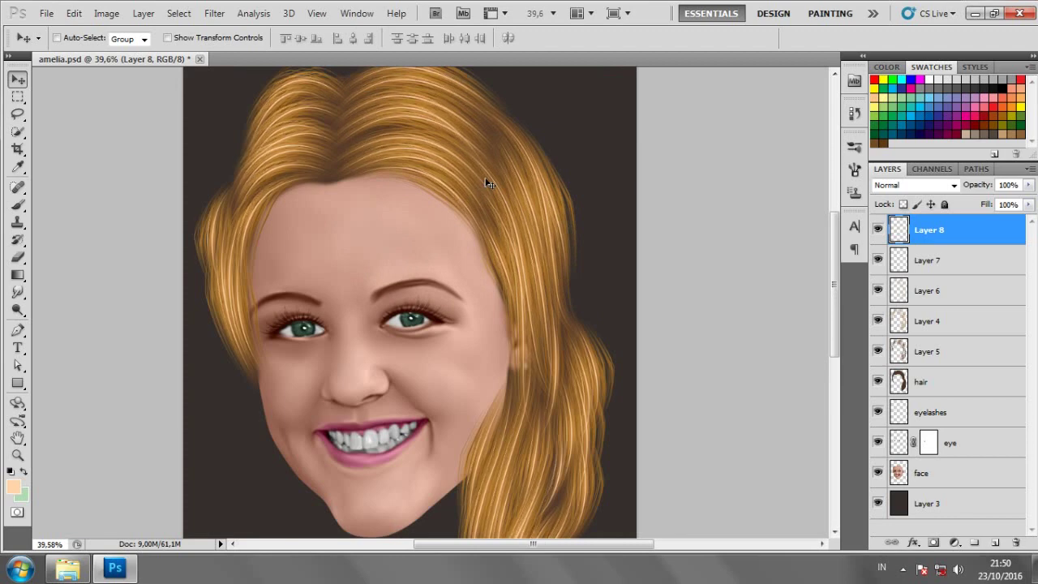
Step: Lower Layer 7's opacity to 57%
left_click(958, 261)
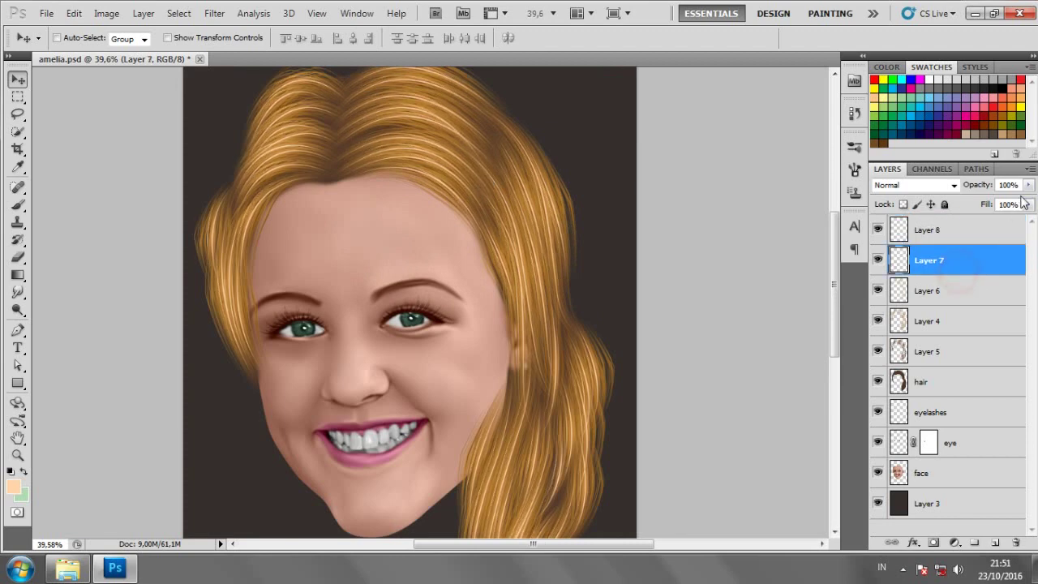
left_click(1028, 185)
left_click_drag(995, 202, 996, 205)
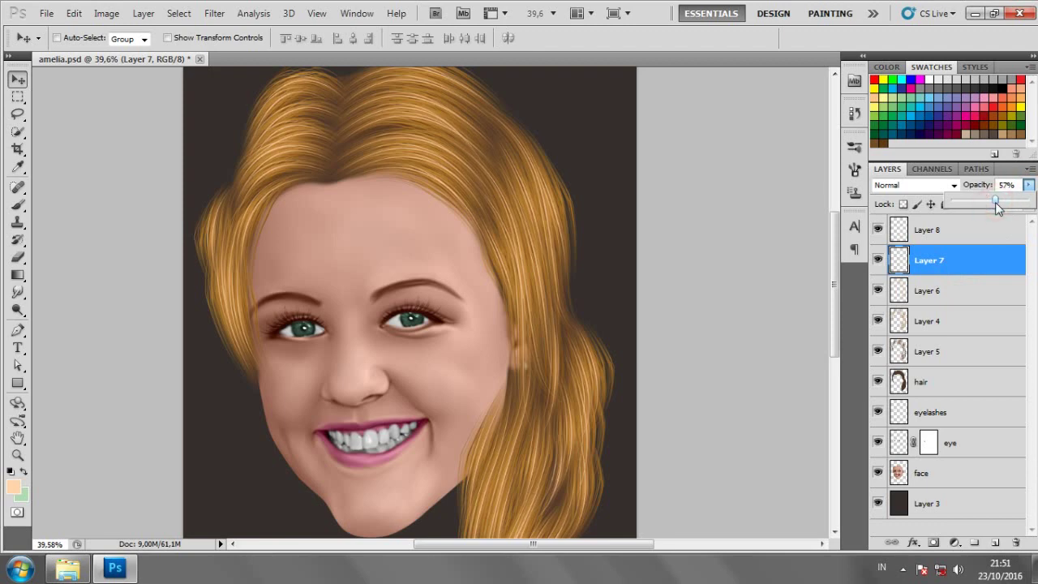
scroll(727, 209, "down", 3)
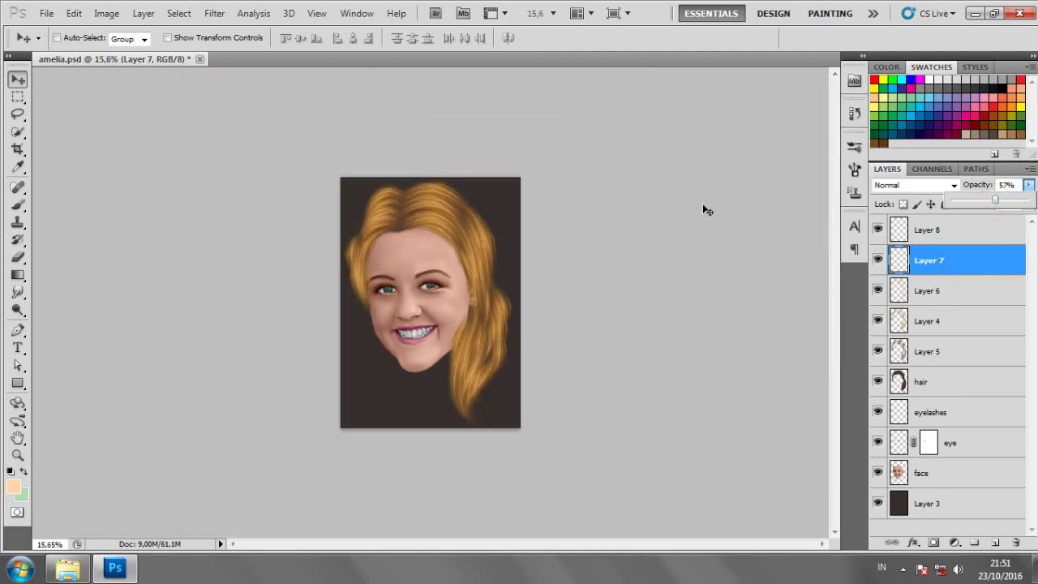
left_click(703, 203)
scroll(480, 249, "up", 2)
scroll(391, 253, "up", 2)
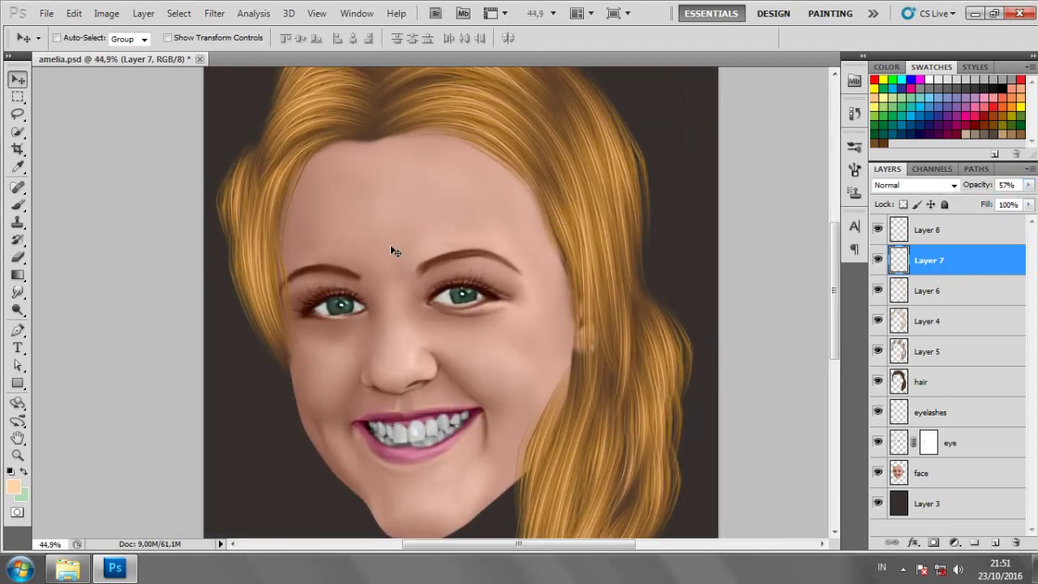
scroll(391, 252, "down", 2)
scroll(536, 293, "up", 2)
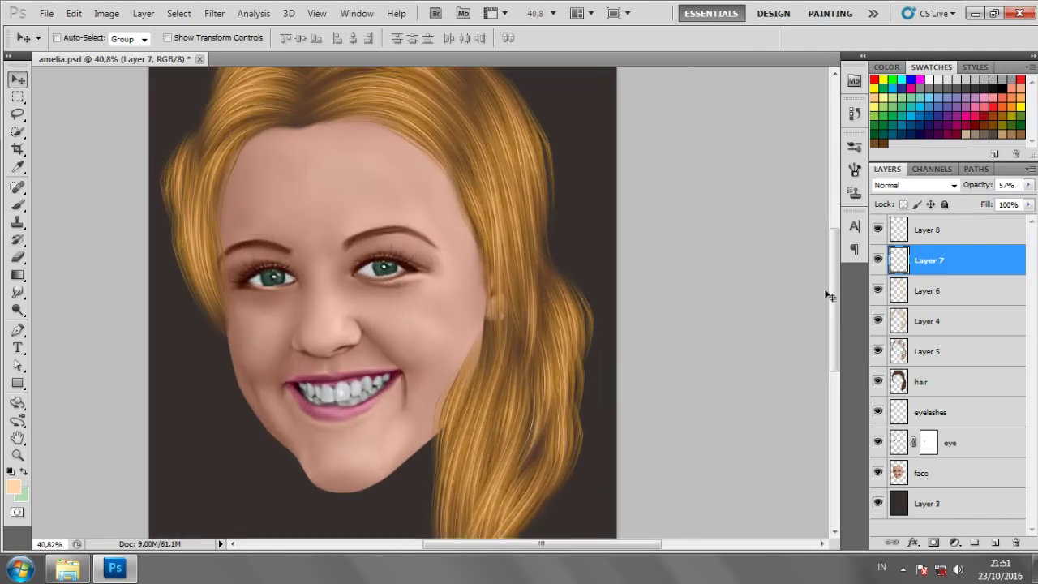
Step: Toggle Layer 6's visibility to check its strands, then select Layer 6
left_click(878, 291)
left_click(878, 291)
left_click(924, 290)
scroll(621, 294, "down", 2)
scroll(623, 296, "down", 1)
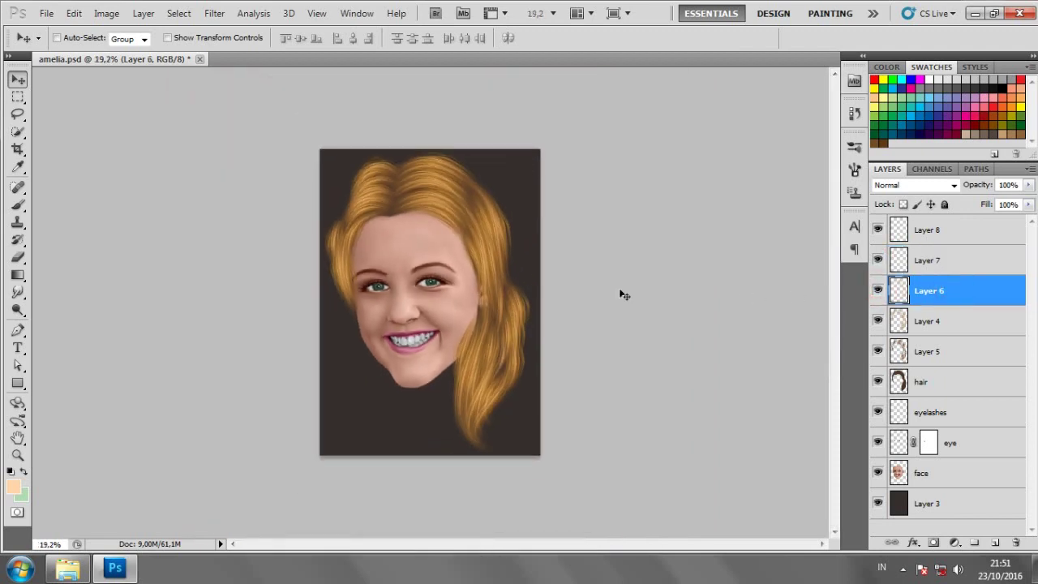
Step: Apply Hue/Saturation to Layer 6 with Hue +23 and Saturation -15
key("ctrl+u")
scroll(480, 243, "up", 2)
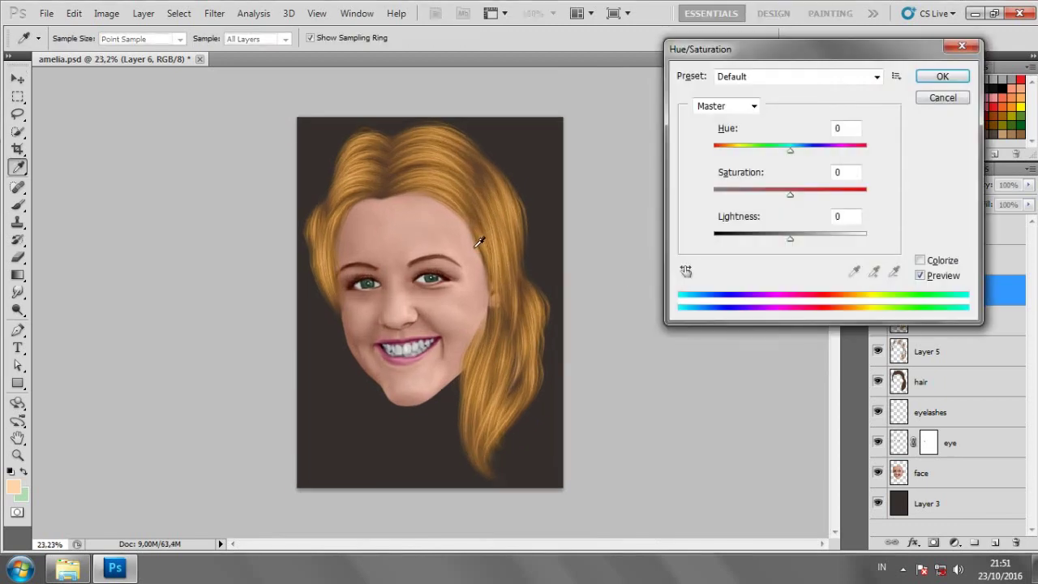
mouse_move(795, 154)
left_mouse_down()
mouse_move(808, 154)
mouse_move(794, 157)
left_mouse_up()
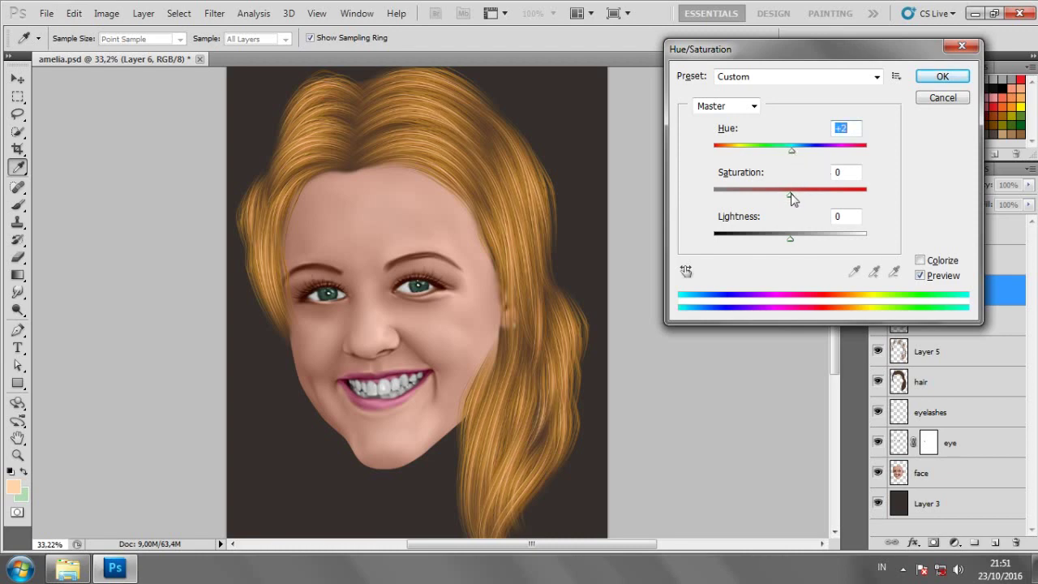
left_click_drag(791, 193, 779, 194)
left_click(941, 76)
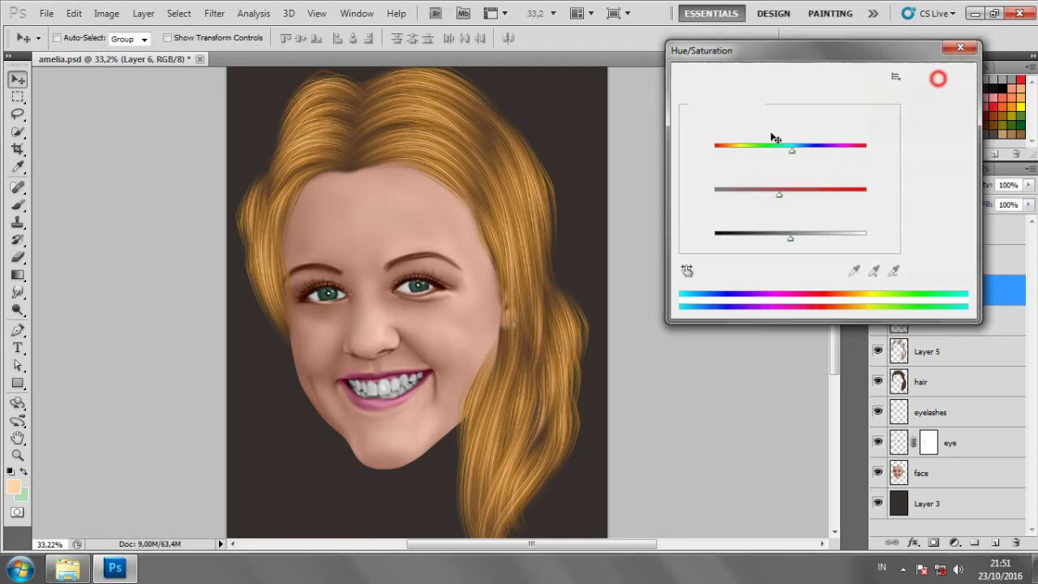
scroll(700, 190, "down", 2)
scroll(736, 237, "down", 1)
scroll(783, 287, "up", 2)
scroll(783, 287, "up", 1)
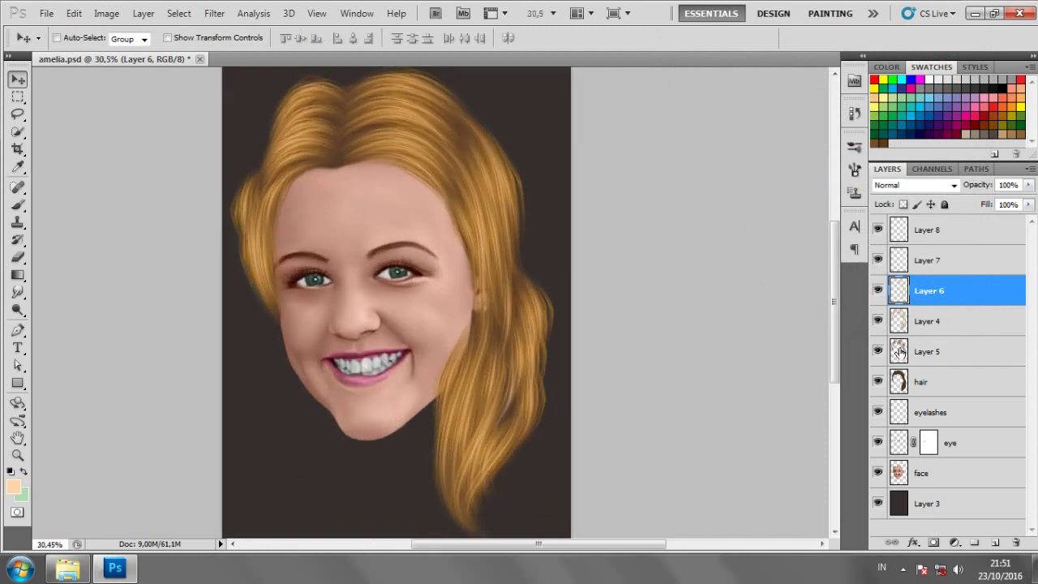
Step: Compare Layer 5 by toggling it, then apply Hue +11 and Saturation -12
left_click(879, 351)
left_click(879, 351)
left_click(879, 351)
left_click(879, 352)
left_click(950, 349)
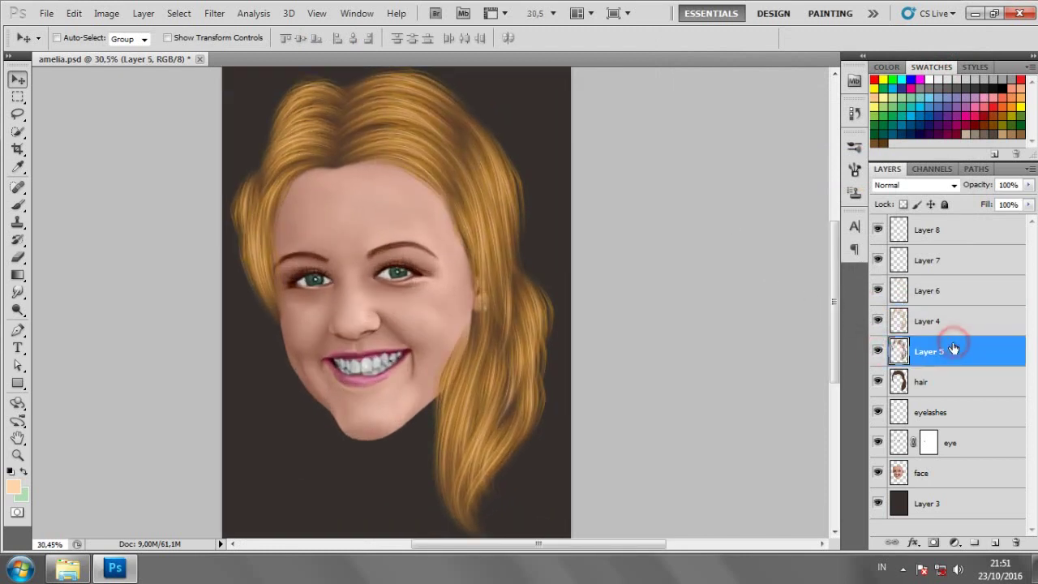
key("ctrl+u")
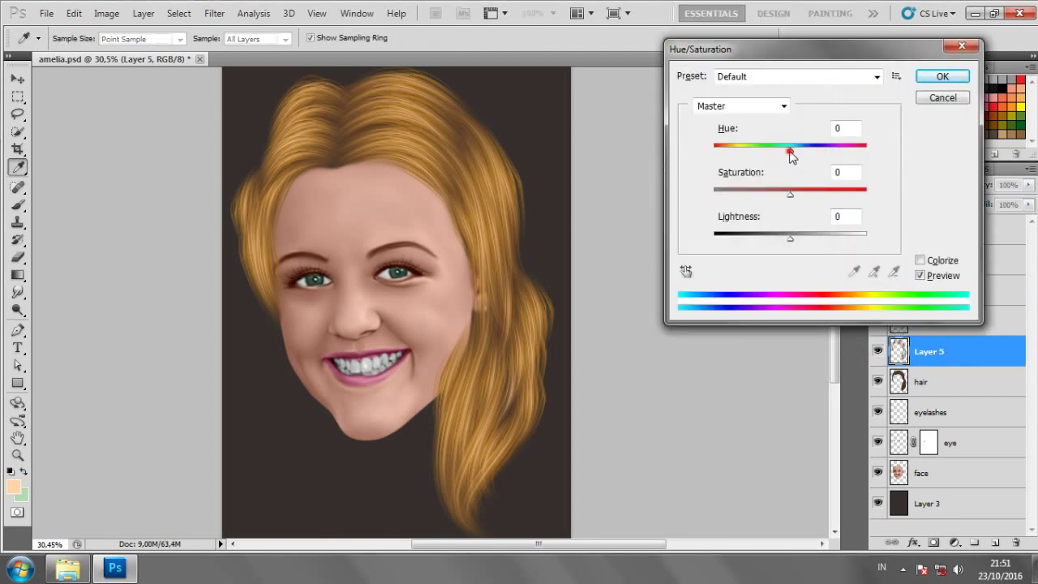
left_click_drag(790, 152, 801, 151)
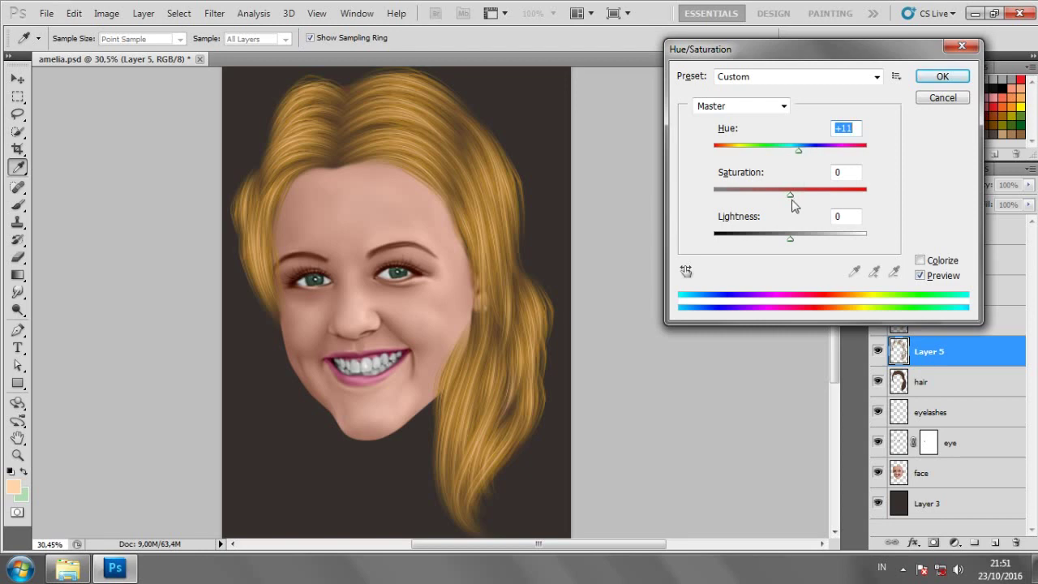
left_click_drag(791, 195, 782, 196)
left_click(942, 76)
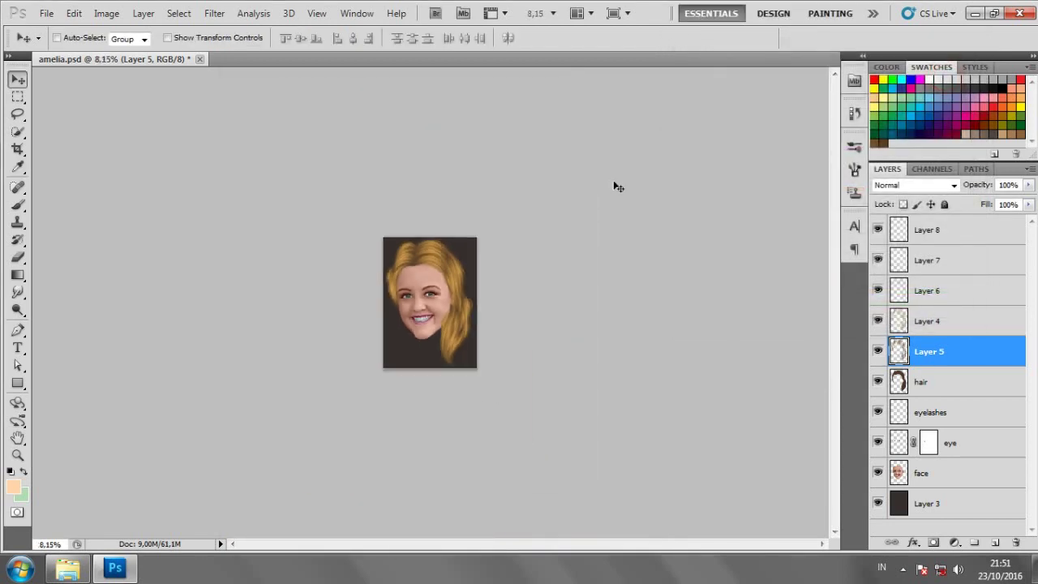
Step: Select Layers 8 through 5 together
scroll(508, 316, "up", 5)
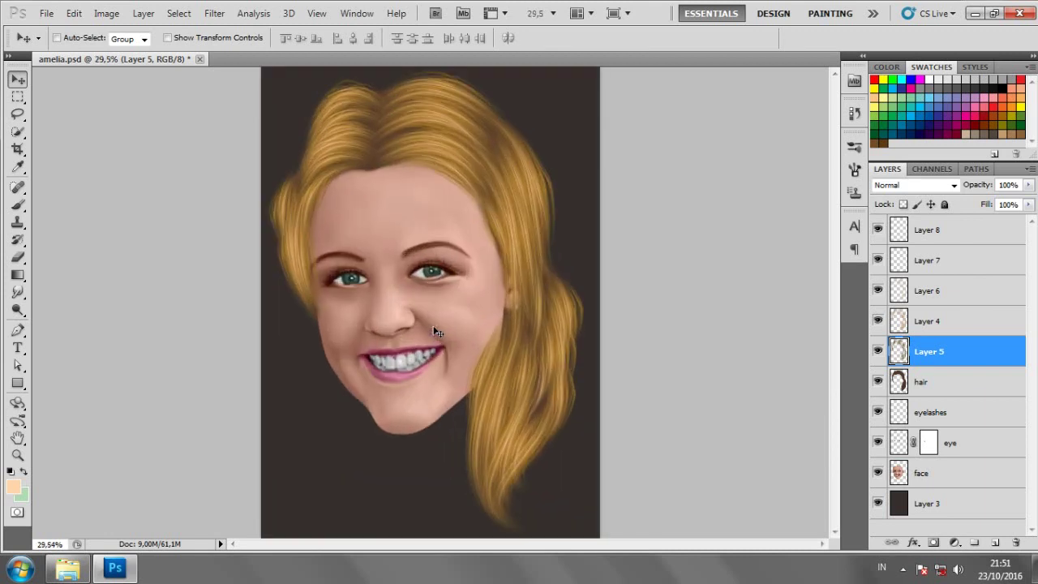
scroll(437, 327, "down", 1)
scroll(437, 326, "down", 2)
scroll(437, 325, "up", 2)
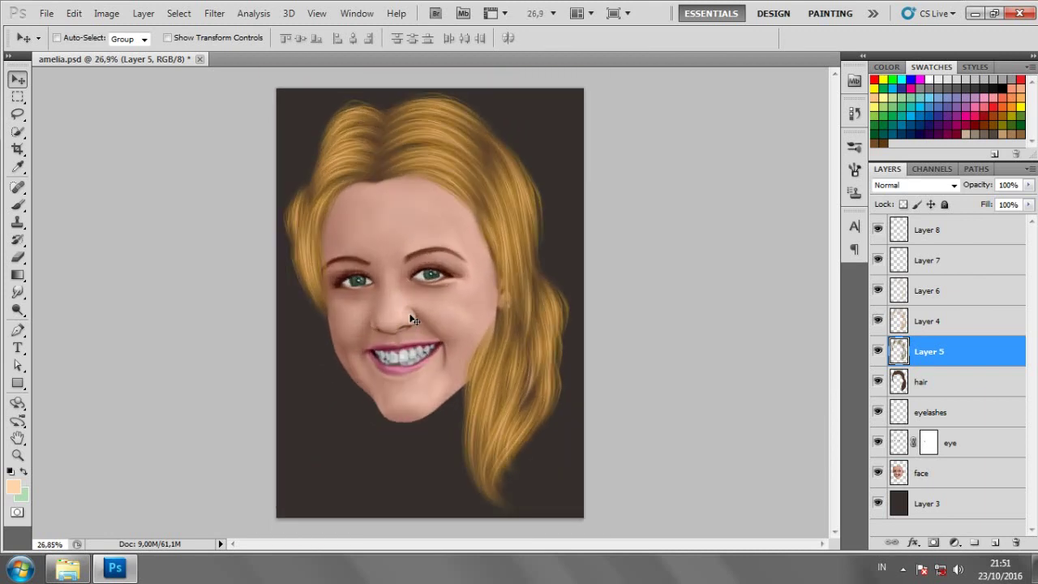
left_click(957, 231)
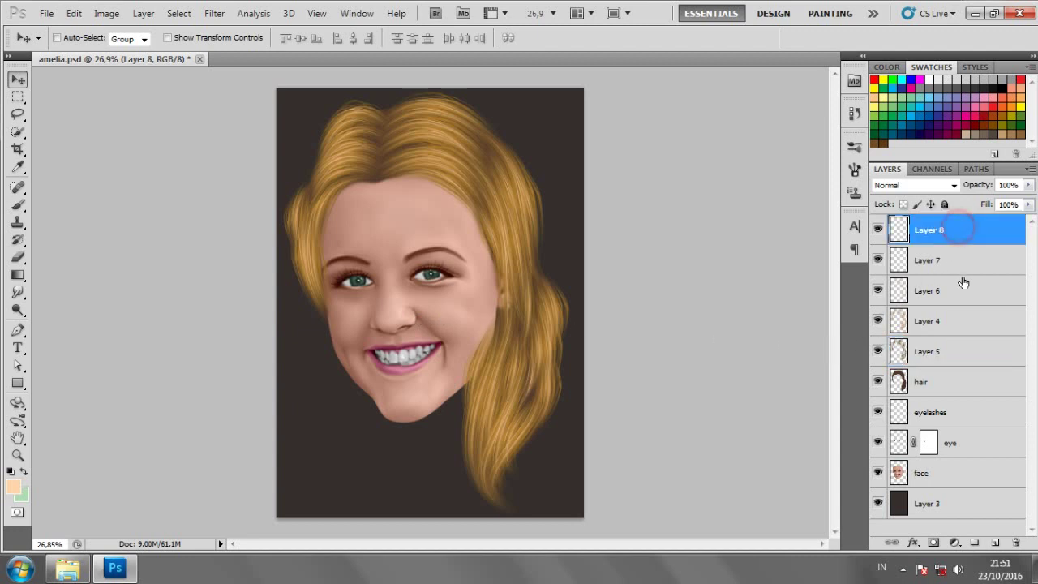
left_click(967, 351, "shift")
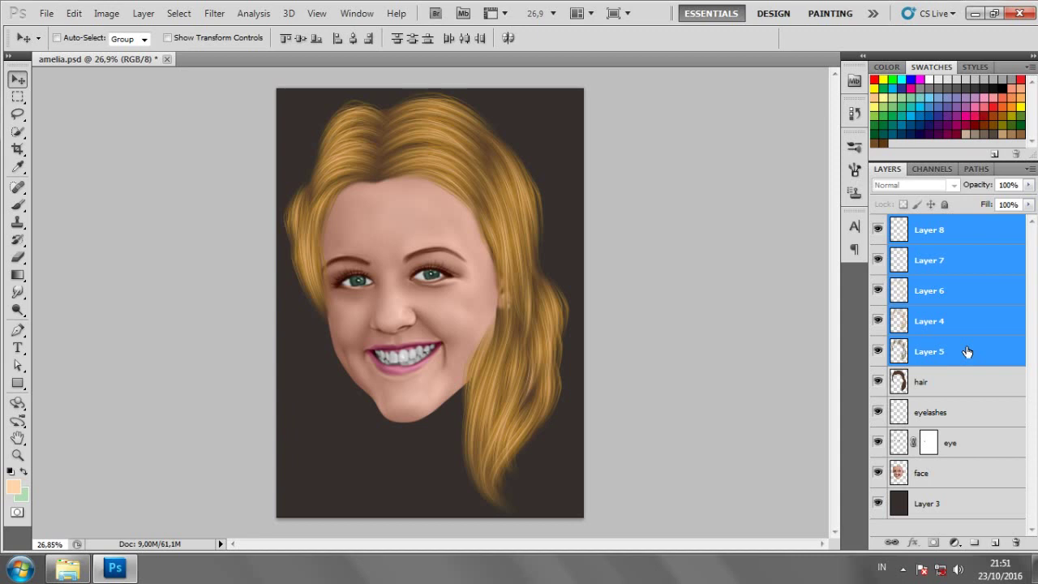
Step: Merge the selected strand layers with Ctrl+E and clip them to the hair layer with Ctrl+Alt+G
key("ctrl+e")
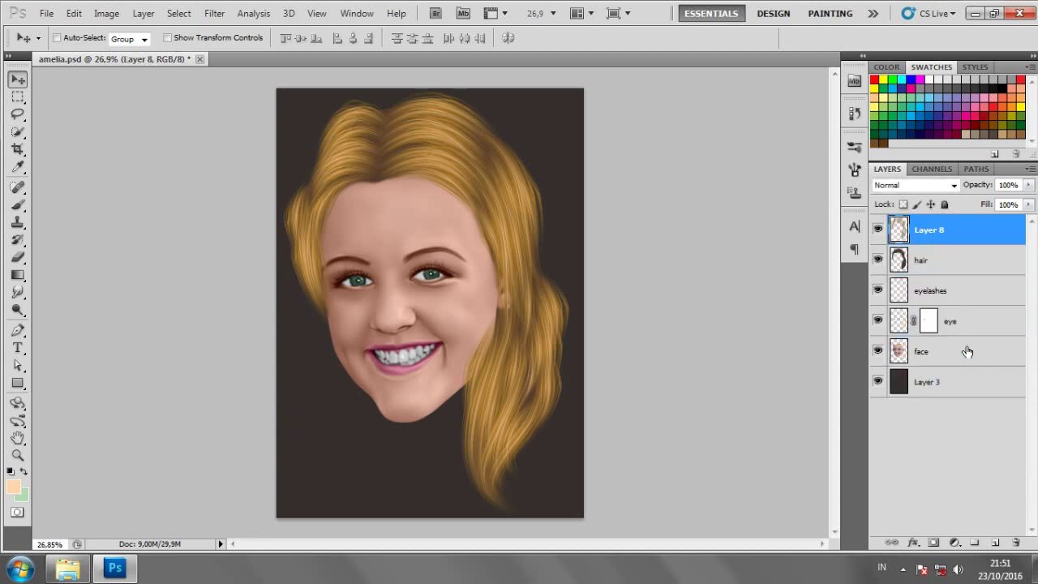
key("ctrl+alt+g")
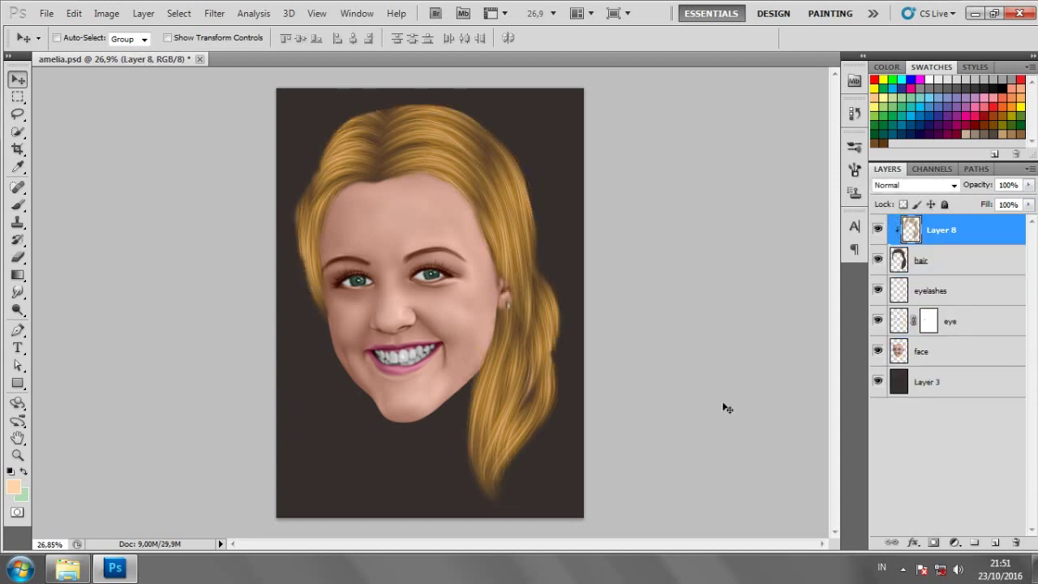
scroll(727, 408, "down", 2)
scroll(364, 283, "up", 2)
scroll(317, 213, "up", 3)
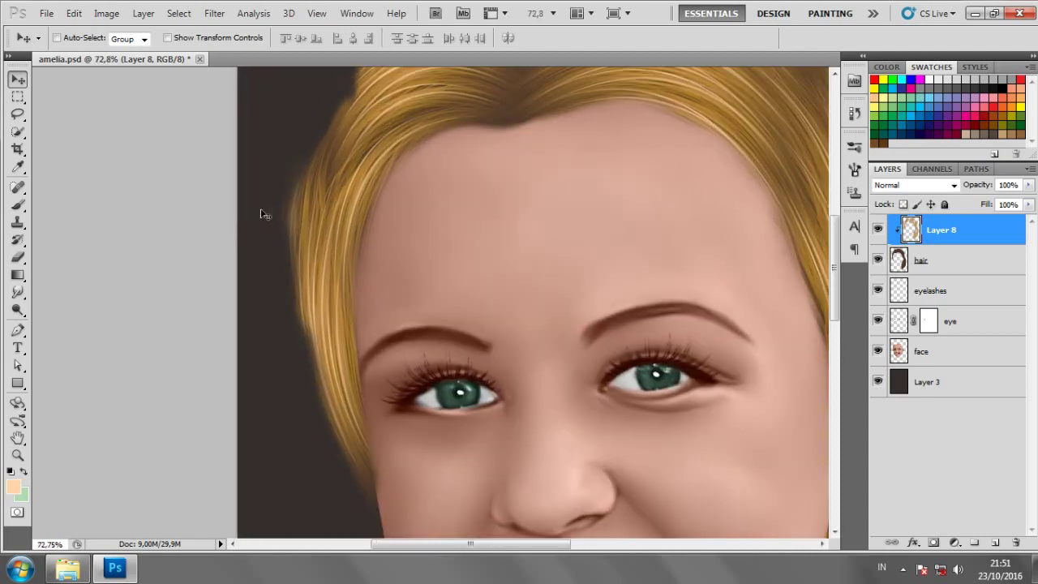
scroll(272, 213, "down", 2)
scroll(284, 213, "down", 1)
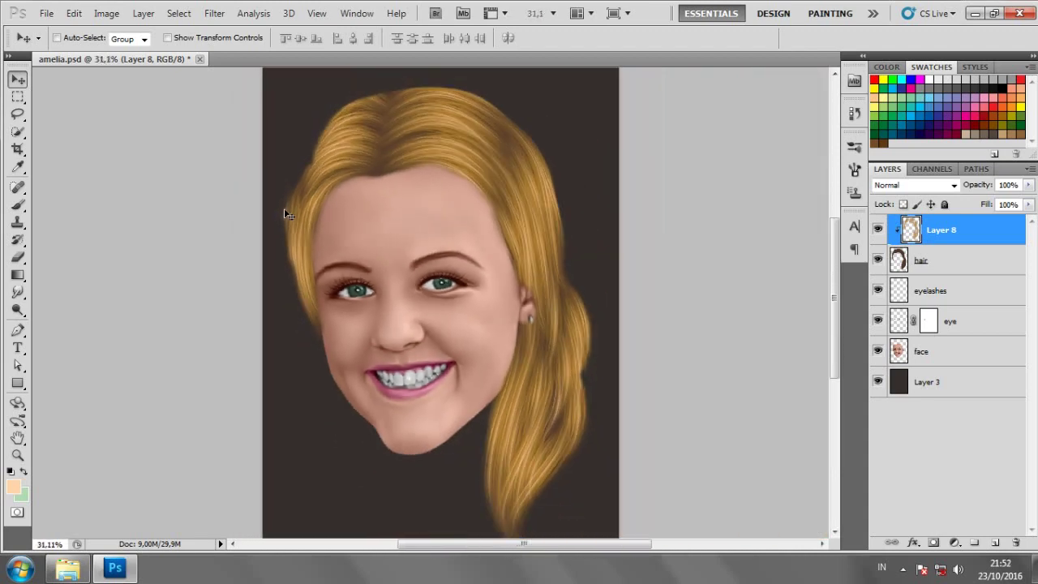
scroll(284, 214, "down", 1)
left_click(935, 260)
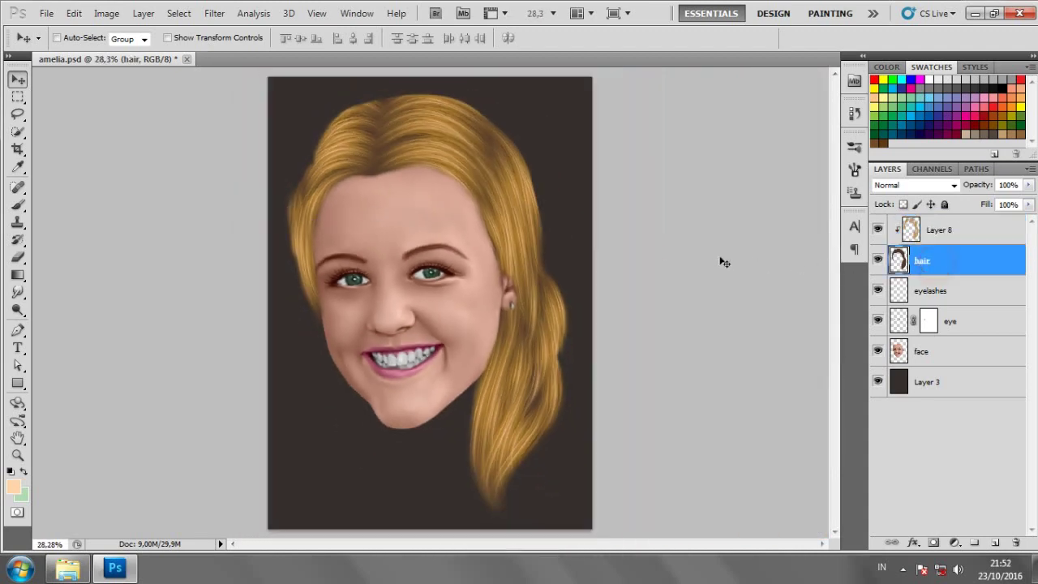
Step: Smudge the hair's left edge outward with the Smudge tool at 64% strength
left_click(18, 292)
scroll(290, 227, "up", 2)
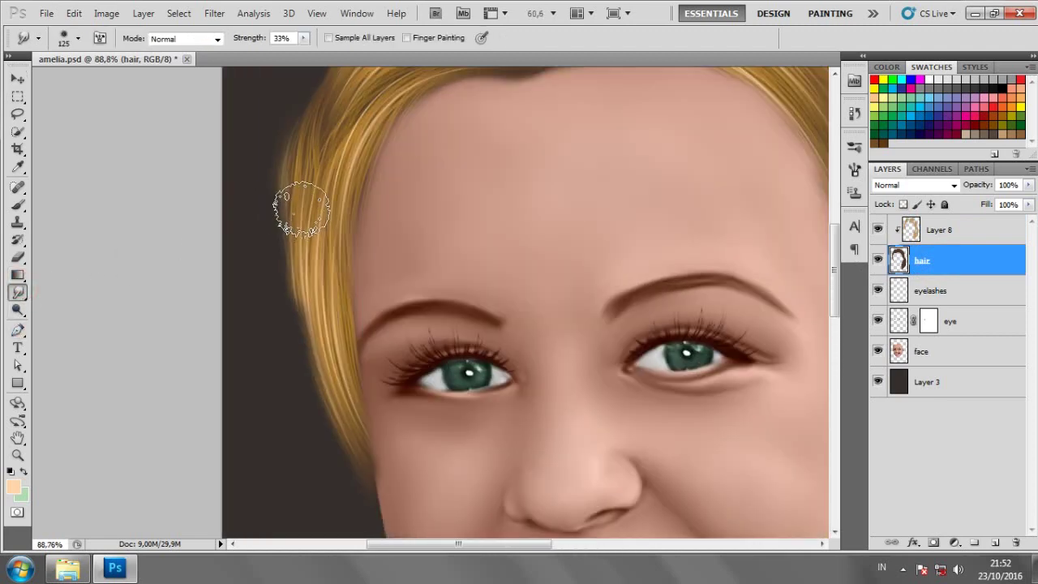
scroll(301, 209, "up", 1)
left_click_drag(302, 207, 308, 316)
left_click(303, 37)
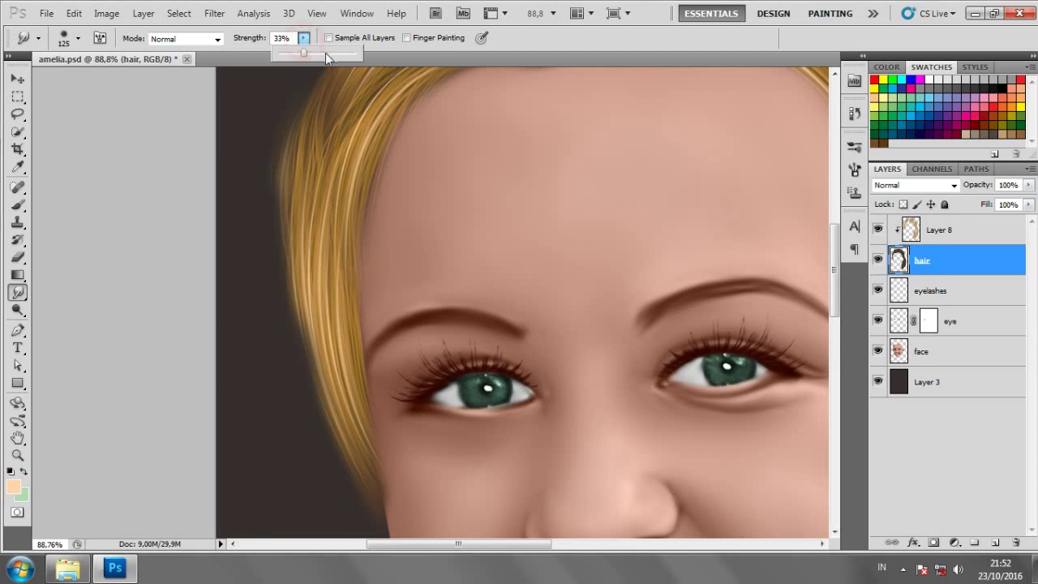
left_click_drag(305, 52, 327, 52)
left_click_drag(313, 222, 260, 258)
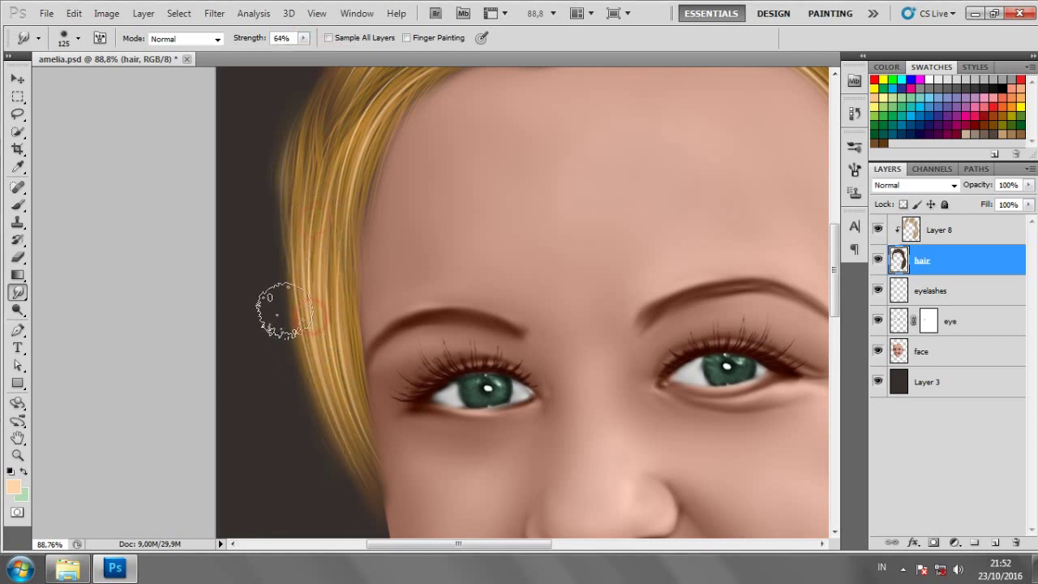
left_click_drag(248, 171, 280, 92)
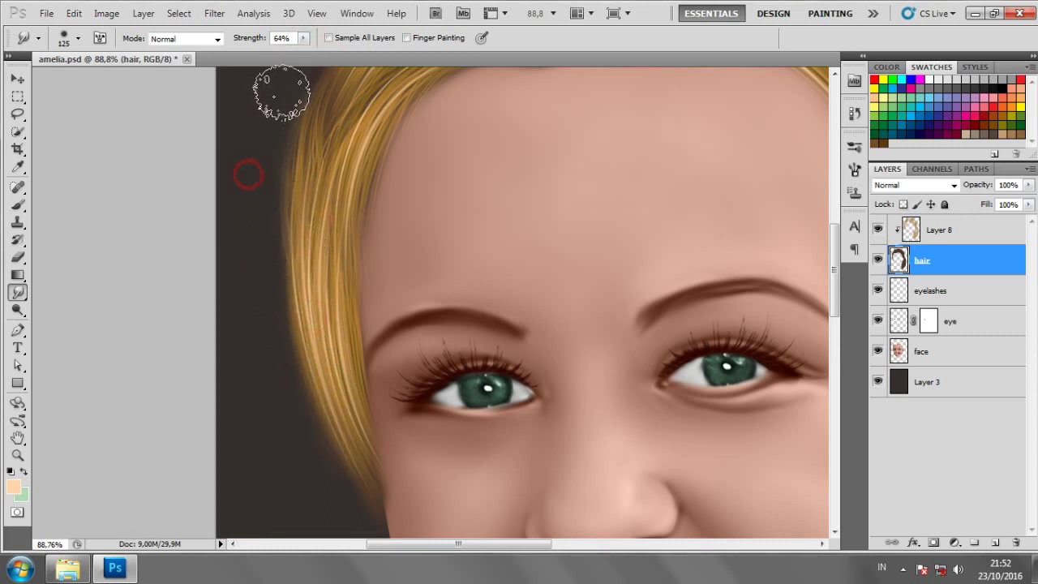
left_click_drag(256, 148, 265, 144)
scroll(267, 283, "down", 3)
scroll(335, 209, "up", 3)
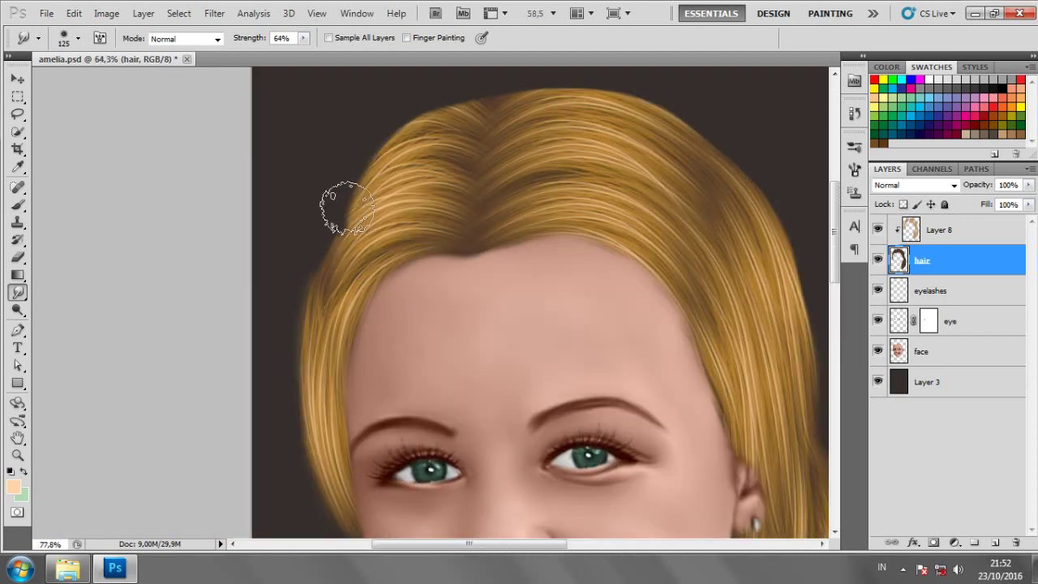
Step: Smear the upper-left hairline outward and enlarge the smudge brush to 200
left_click_drag(398, 169, 340, 280)
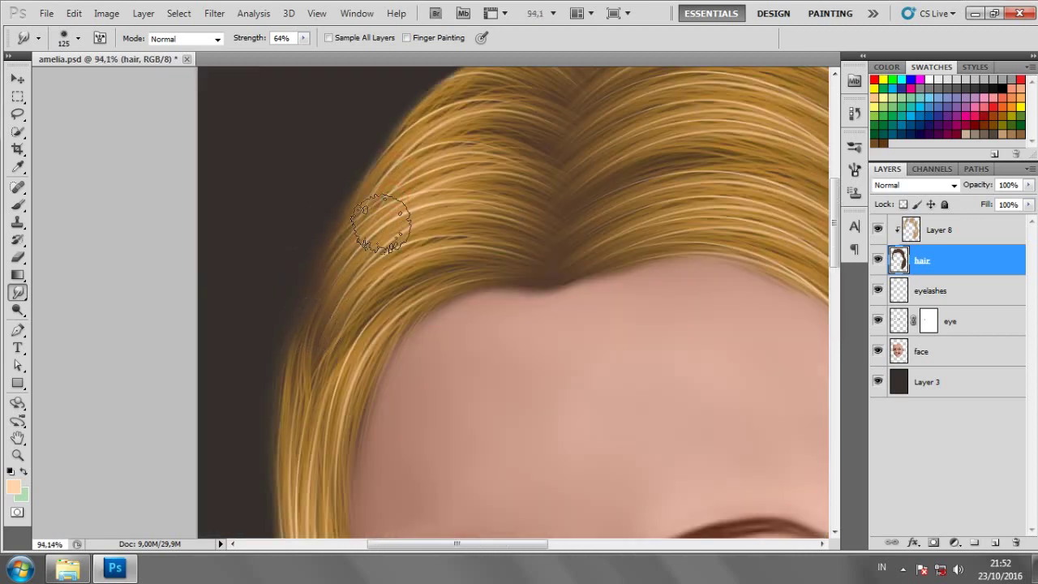
scroll(340, 280, "down", 2)
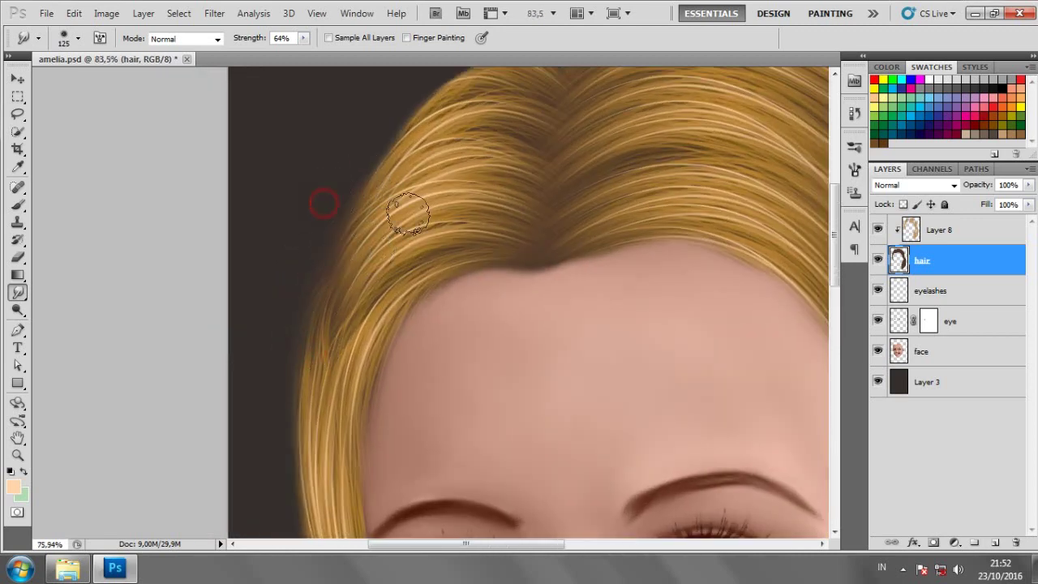
scroll(408, 213, "up", 3)
key("bracketright")
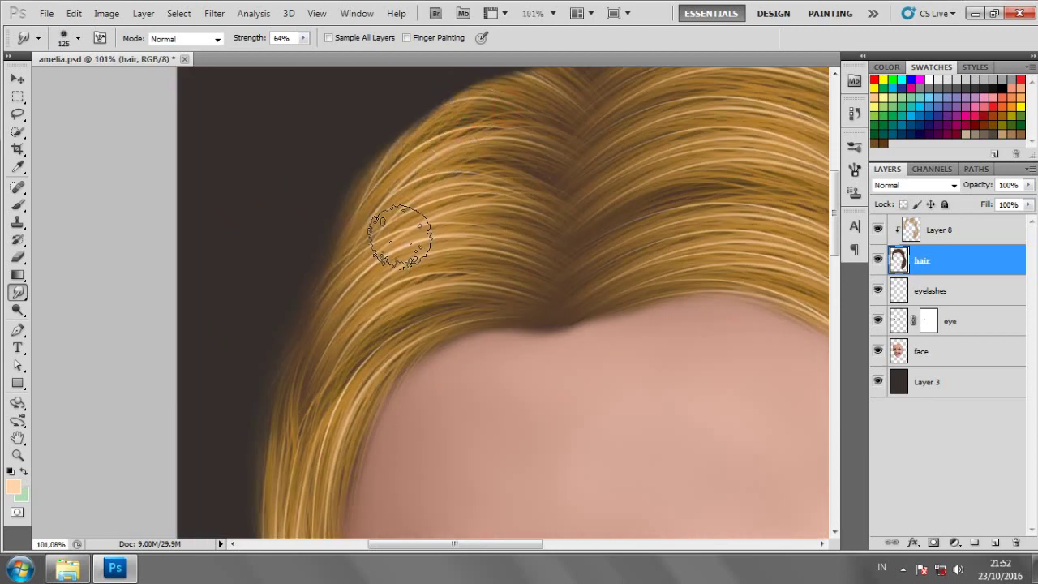
key("bracketright")
key("bracketright")
scroll(313, 308, "down", 2)
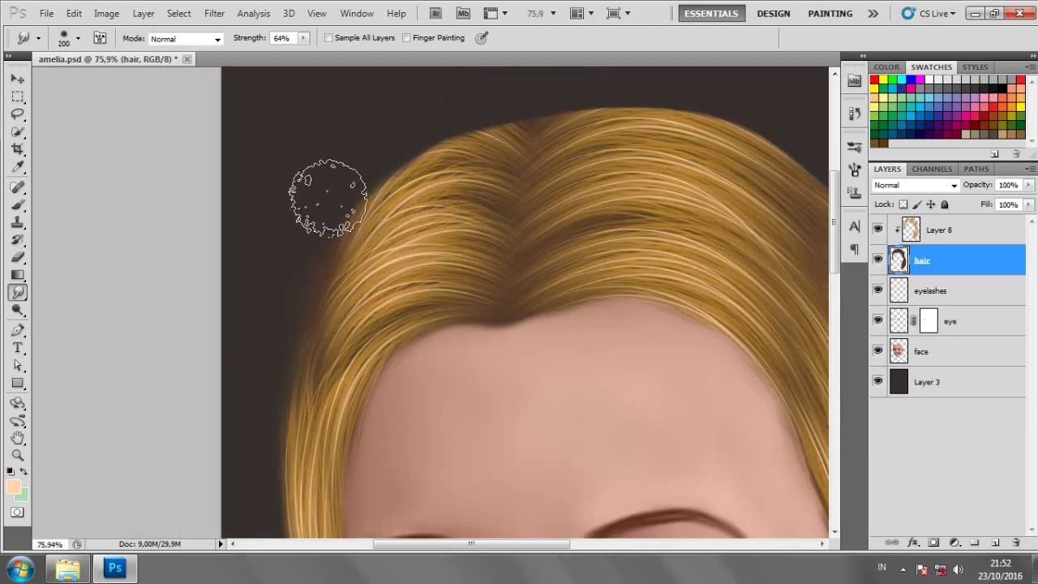
scroll(450, 142, "up", 2)
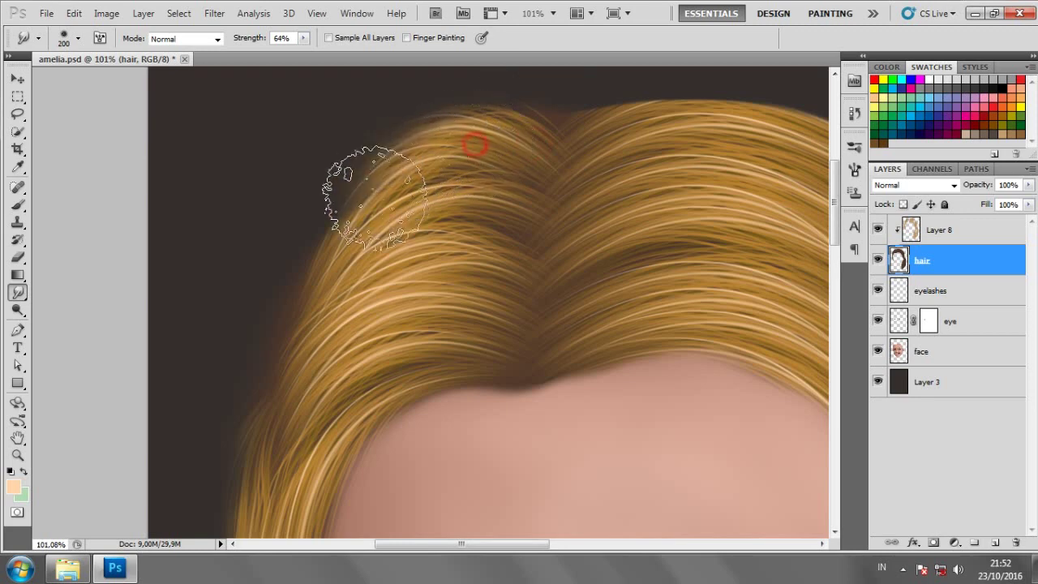
scroll(347, 267, "down", 2)
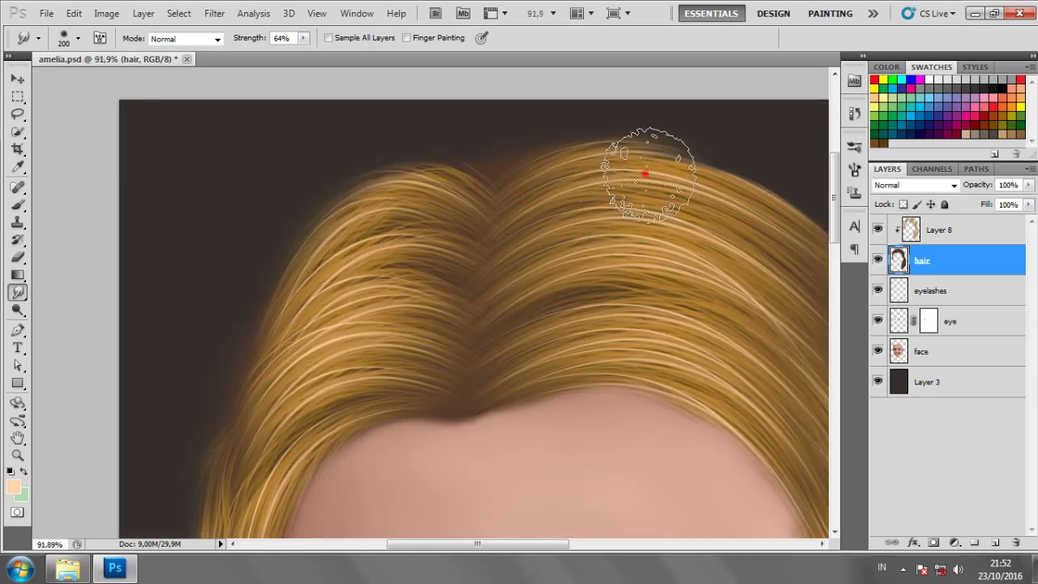
scroll(604, 197, "down", 1)
Step: Smudge strands across the top of the hair to soften its upper edge
left_click_drag(608, 175, 668, 211)
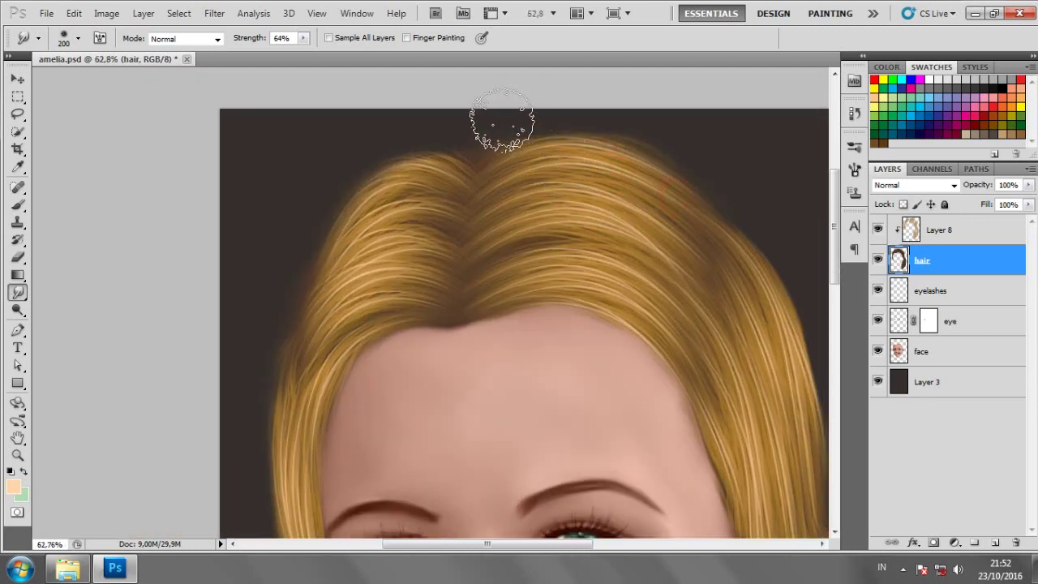
mouse_move(491, 128)
left_mouse_down()
mouse_move(478, 140)
mouse_move(519, 122)
left_mouse_up()
left_click_drag(630, 116, 681, 158)
scroll(579, 197, "down", 2)
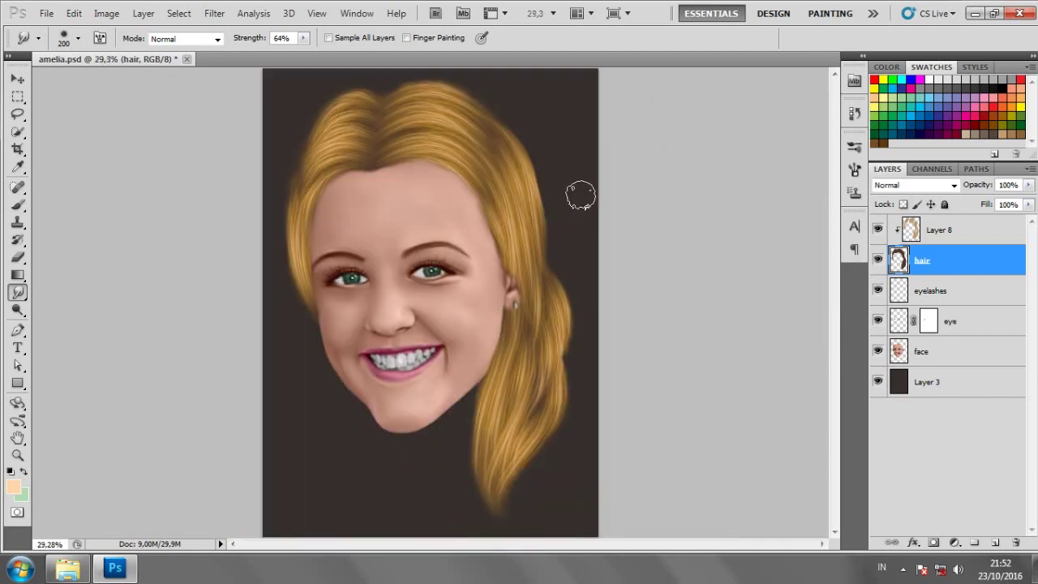
scroll(499, 166, "up", 1)
scroll(499, 166, "down", 1)
scroll(347, 97, "up", 1)
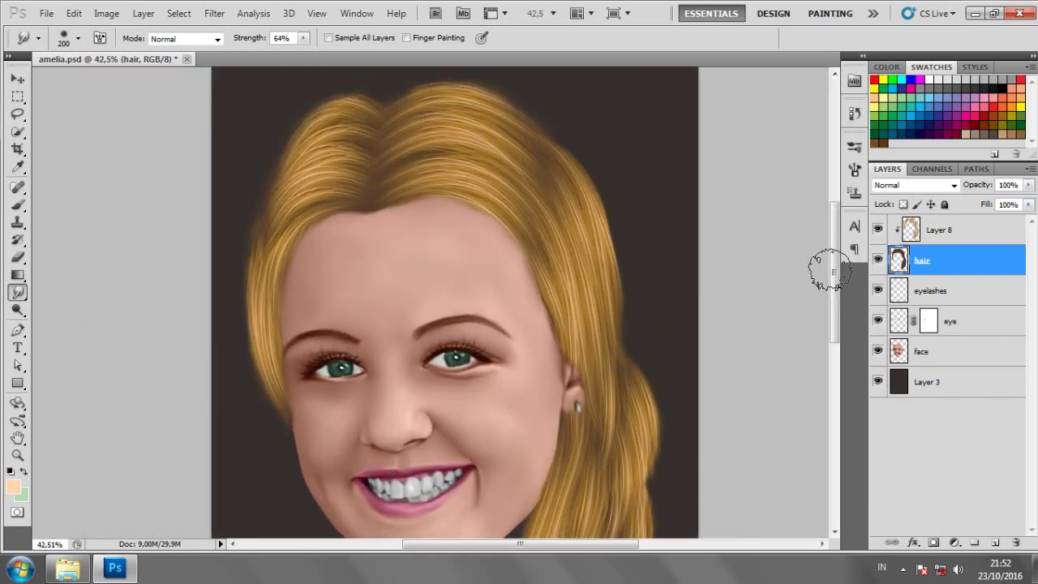
Step: Enlarge the smudge brush to 250 and soften strands along the hair's right edge
left_click_drag(834, 270, 834, 146)
scroll(487, 134, "up", 1)
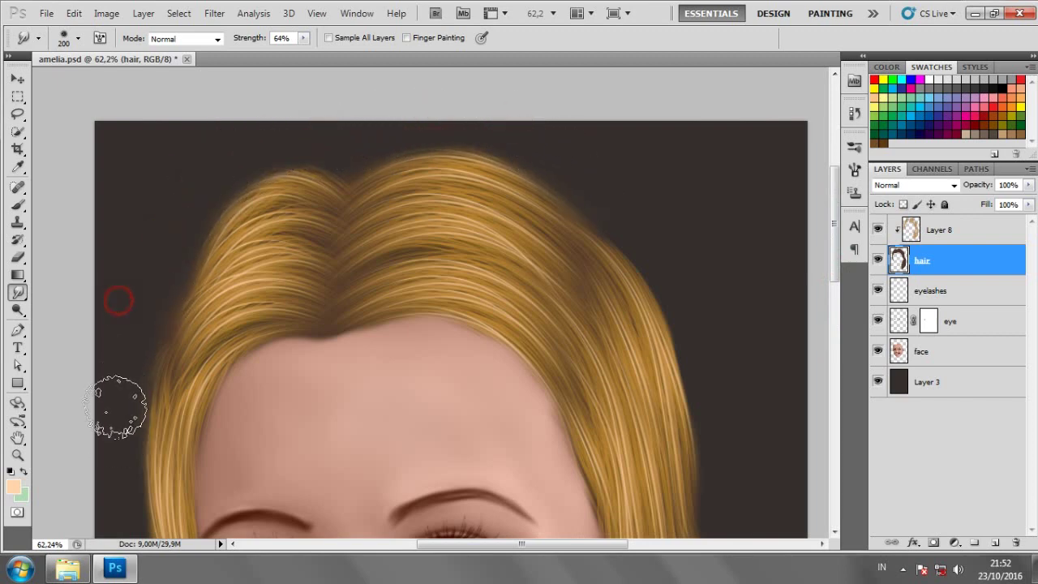
scroll(121, 407, "down", 1)
scroll(551, 276, "up", 1)
key("bracketright")
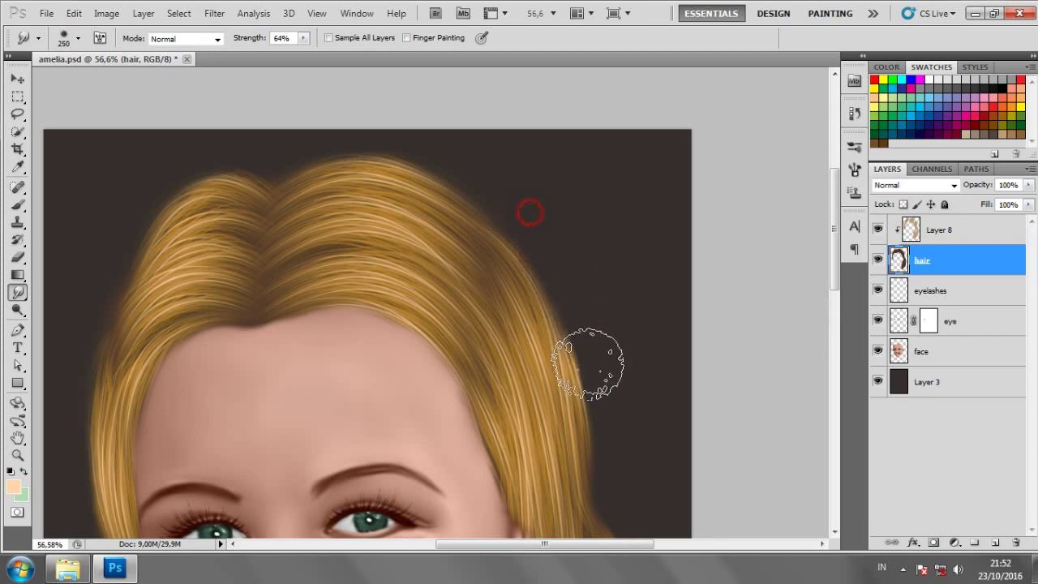
scroll(622, 301, "down", 1)
scroll(623, 371, "down", 2)
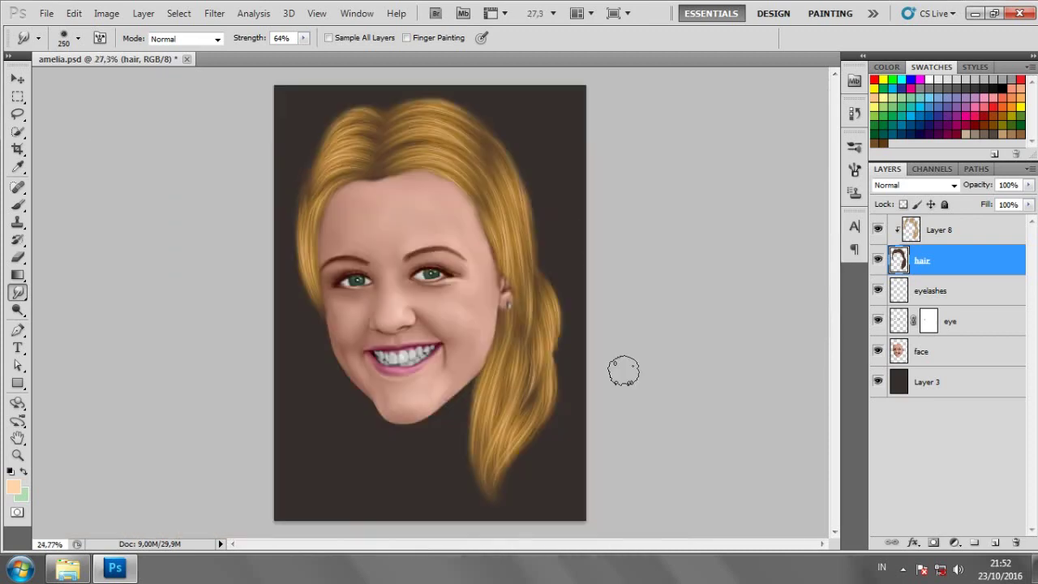
scroll(531, 171, "up", 1)
mouse_move(538, 229)
left_mouse_down()
mouse_move(557, 325)
mouse_move(496, 459)
left_mouse_up()
Step: Review the smudged hair, then open Hue/Saturation for the hair layer
scroll(524, 472, "left", 1)
scroll(524, 473, "down", 1)
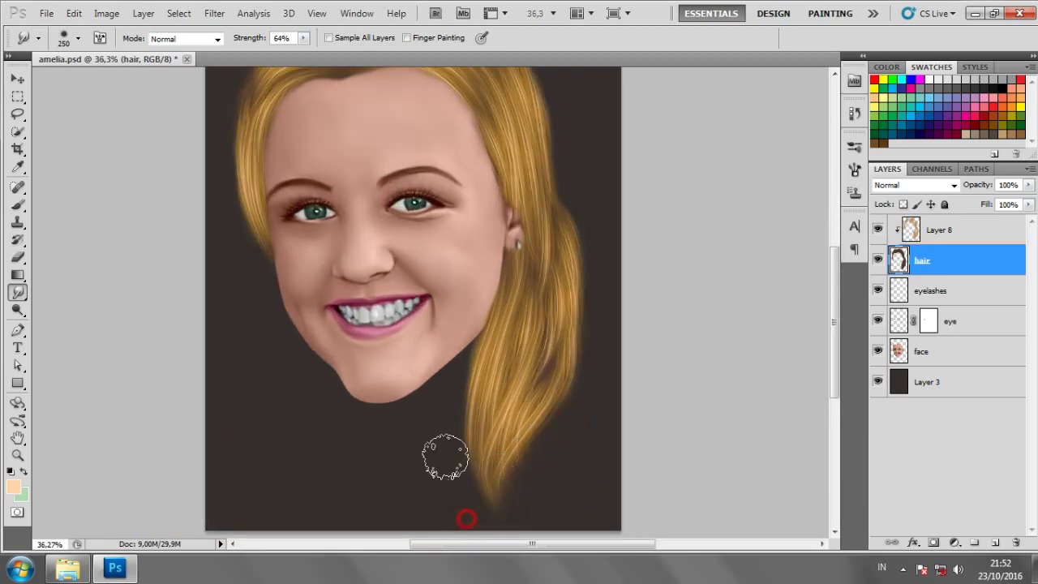
scroll(437, 408, "down", 3)
scroll(447, 409, "up", 2)
scroll(454, 406, "up", 2)
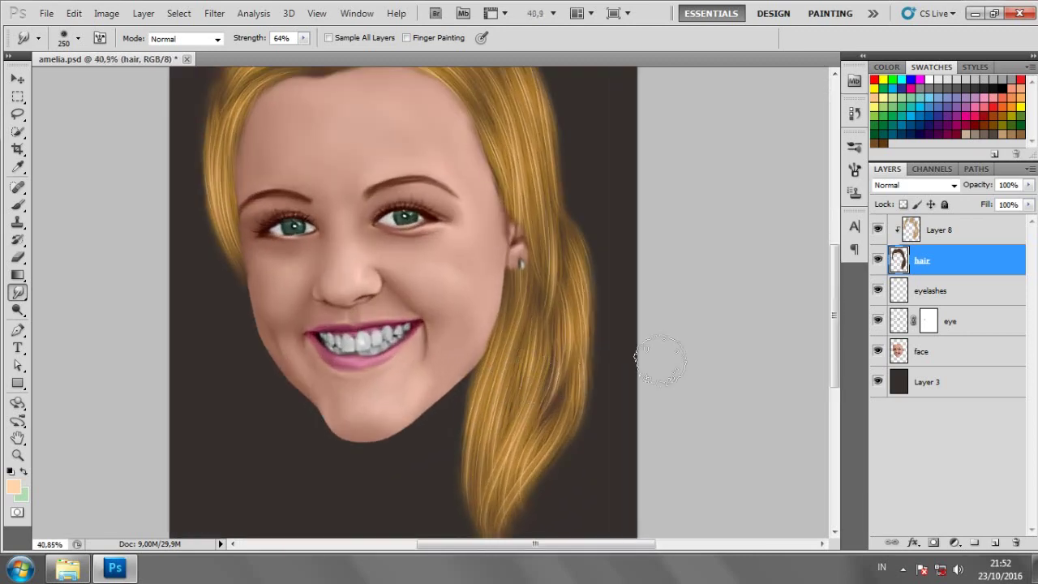
scroll(706, 302, "down", 2)
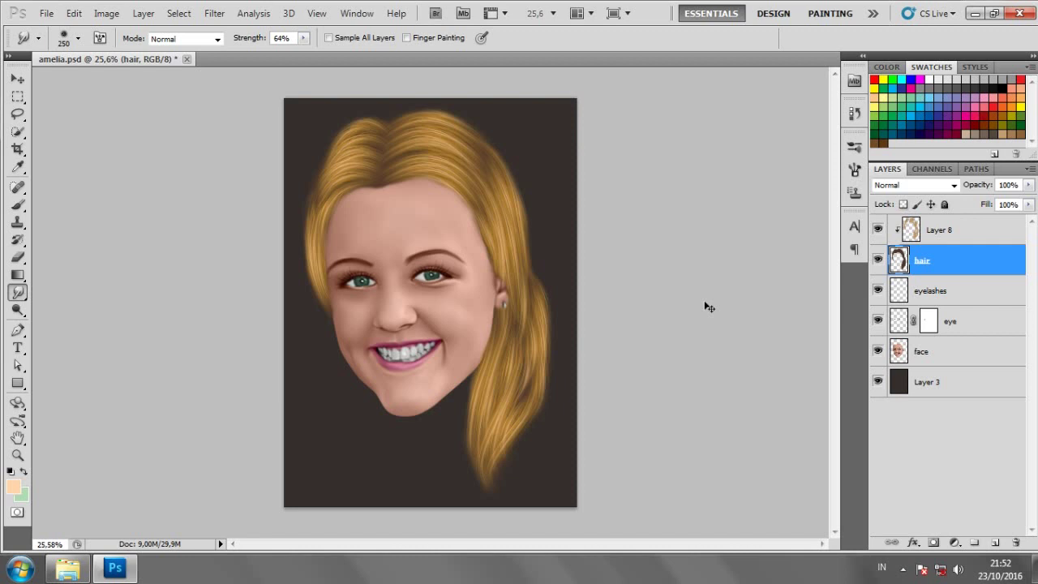
key("ctrl+u")
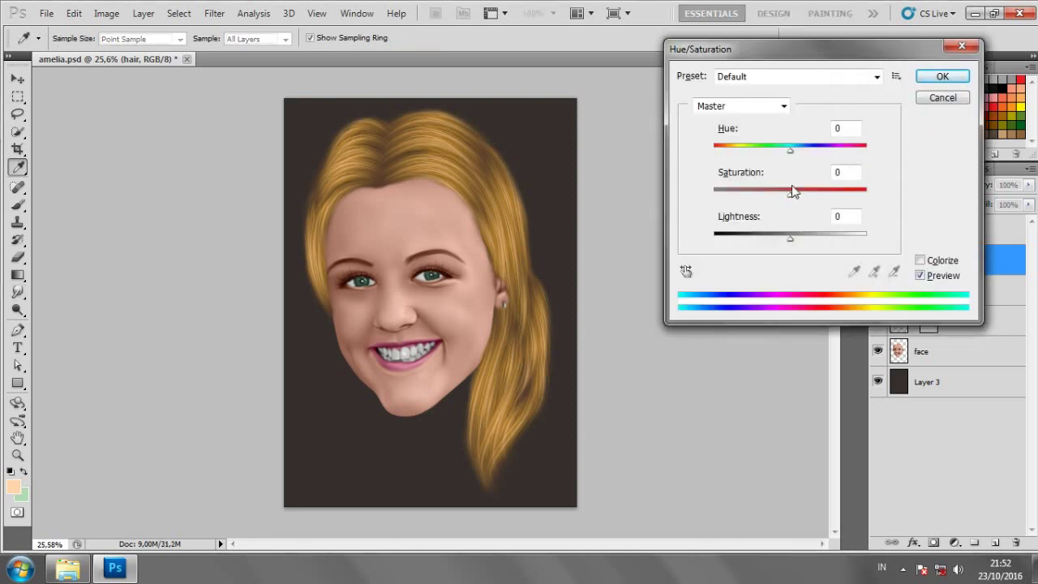
Step: Give the hair layer Hue +4, Saturation +17 and Lightness −8 in Hue/Saturation
mouse_move(791, 153)
left_mouse_down()
mouse_move(804, 150)
mouse_move(795, 155)
left_mouse_up()
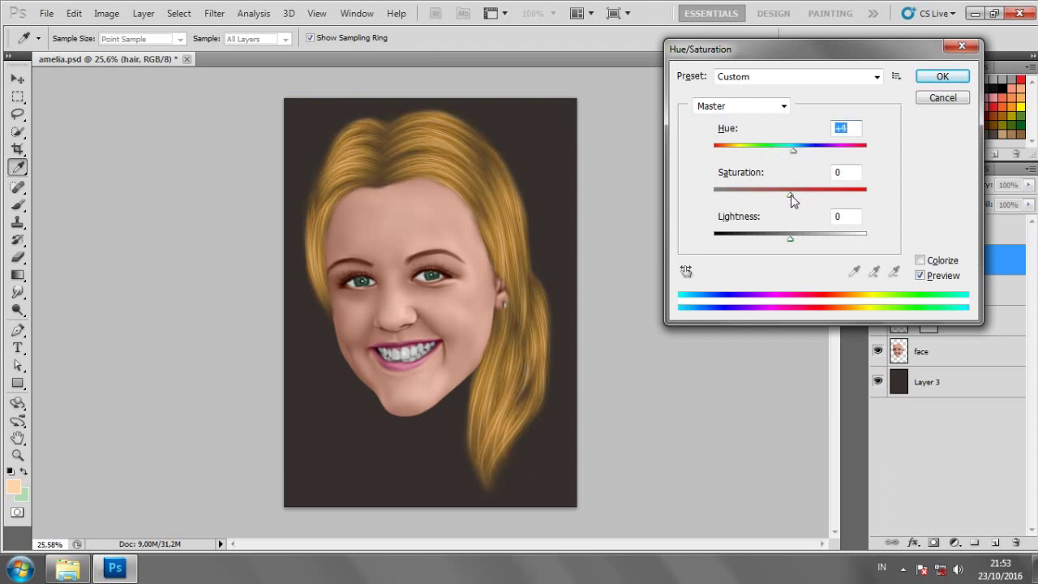
left_click_drag(790, 195, 801, 195)
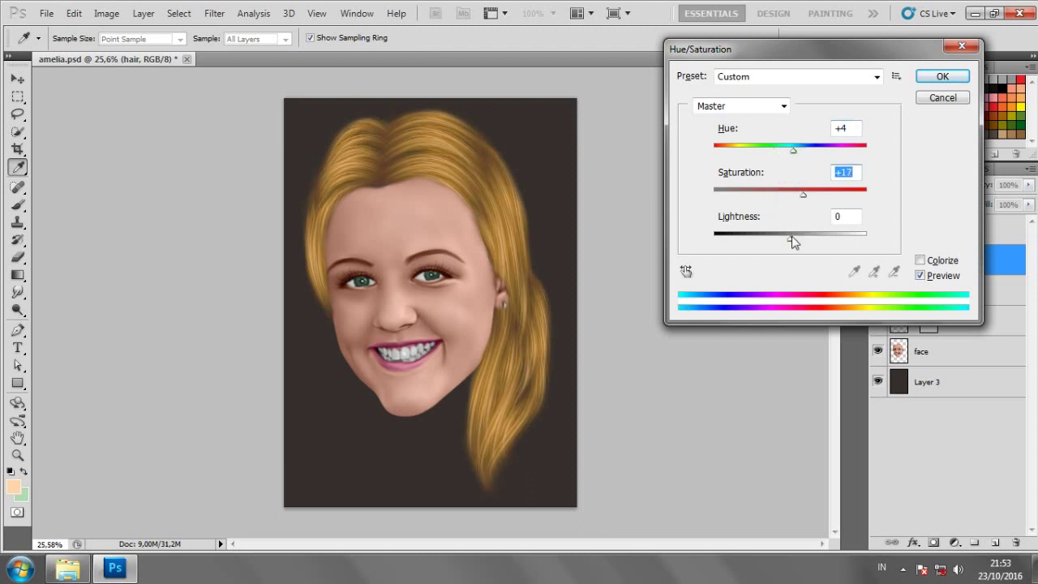
mouse_move(790, 238)
left_mouse_down()
mouse_move(810, 242)
mouse_move(781, 247)
mouse_move(786, 240)
left_mouse_up()
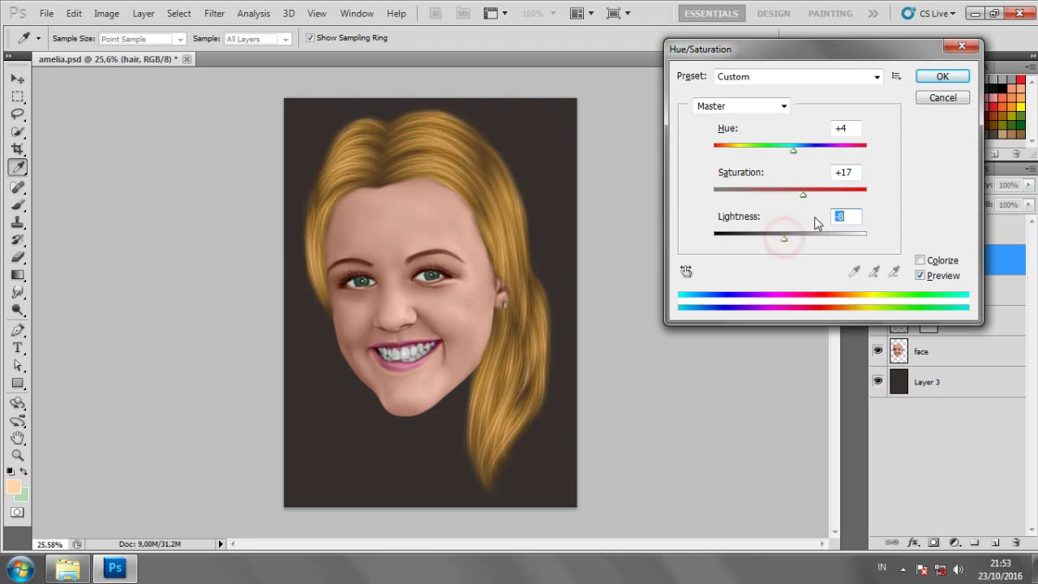
left_click(942, 76)
scroll(673, 187, "down", 5)
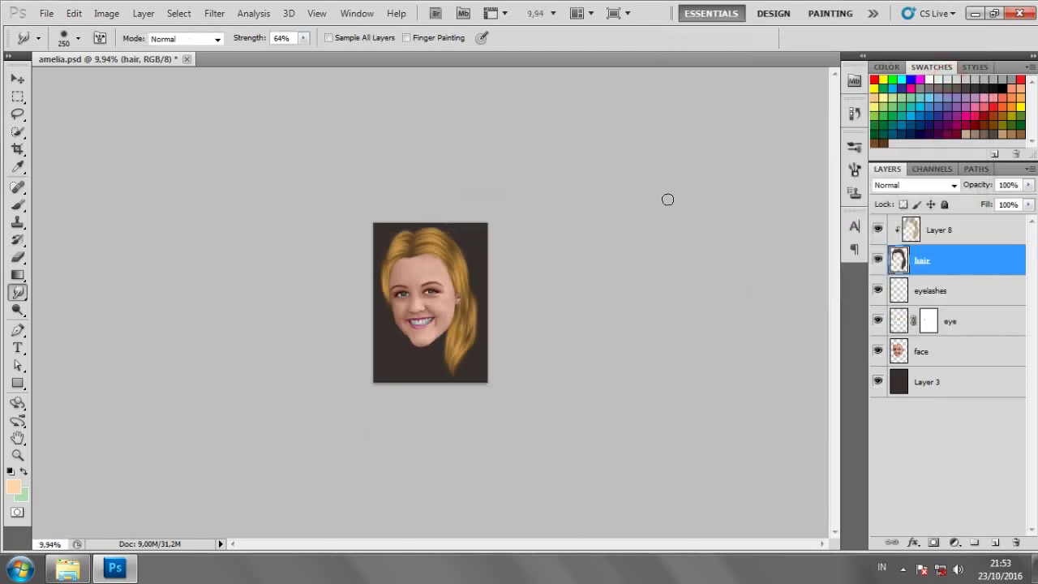
scroll(711, 325, "up", 3)
left_click(939, 232)
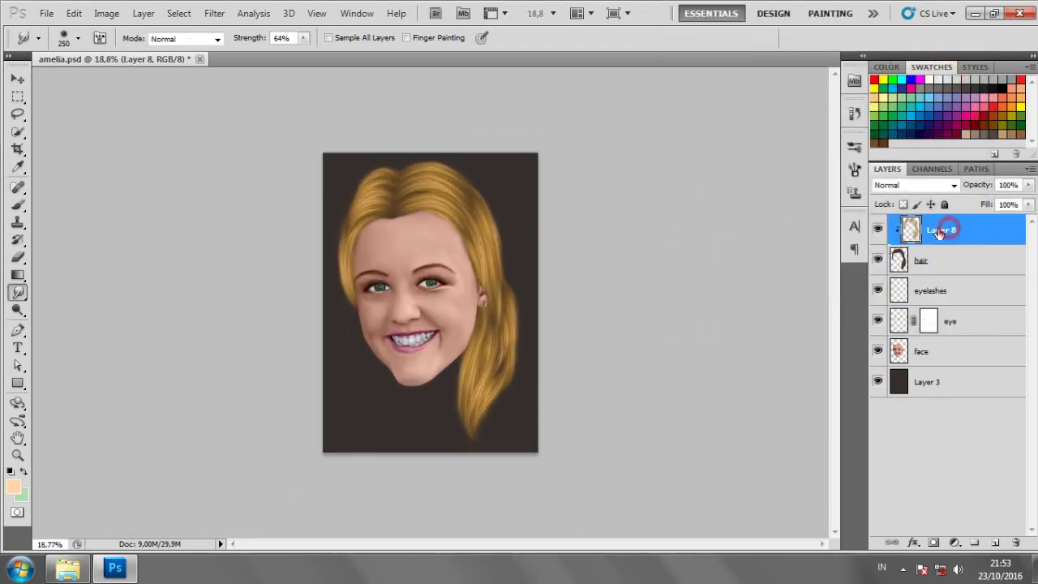
left_click(877, 230)
left_click(877, 229)
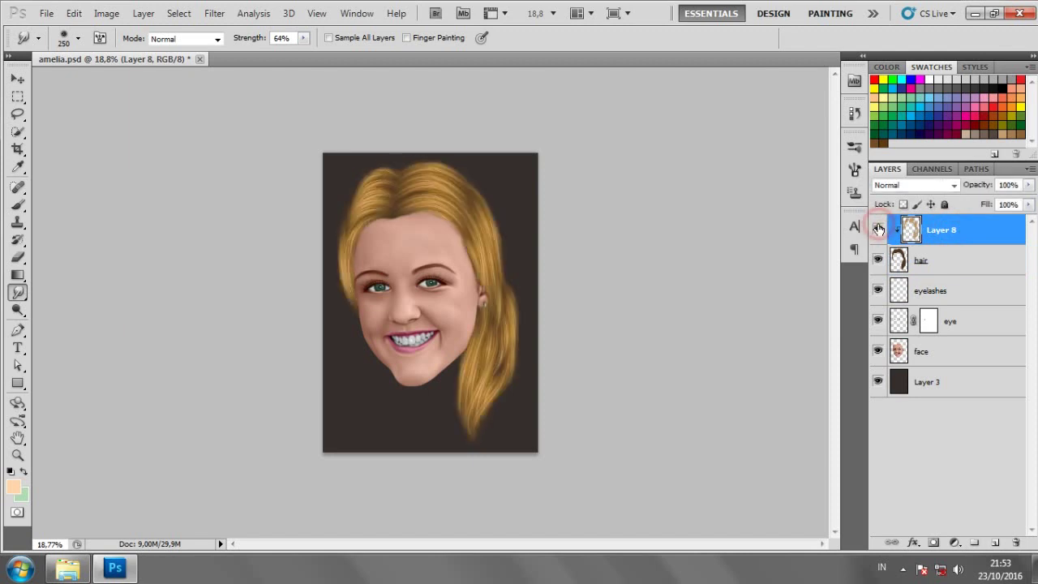
left_click(878, 229)
left_click(877, 229)
scroll(258, 247, "up", 2)
scroll(257, 247, "up", 1)
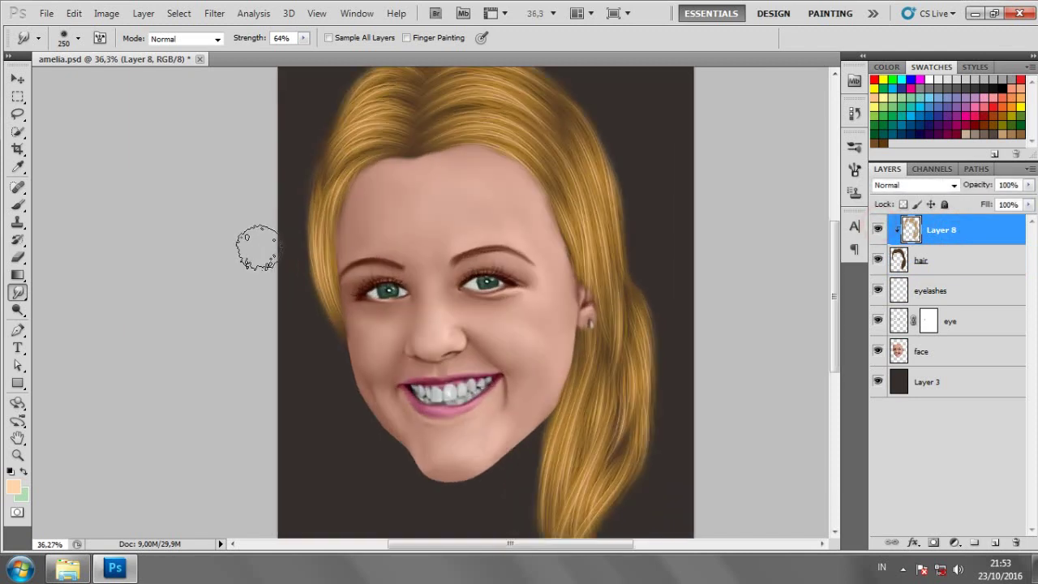
scroll(256, 248, "down", 1)
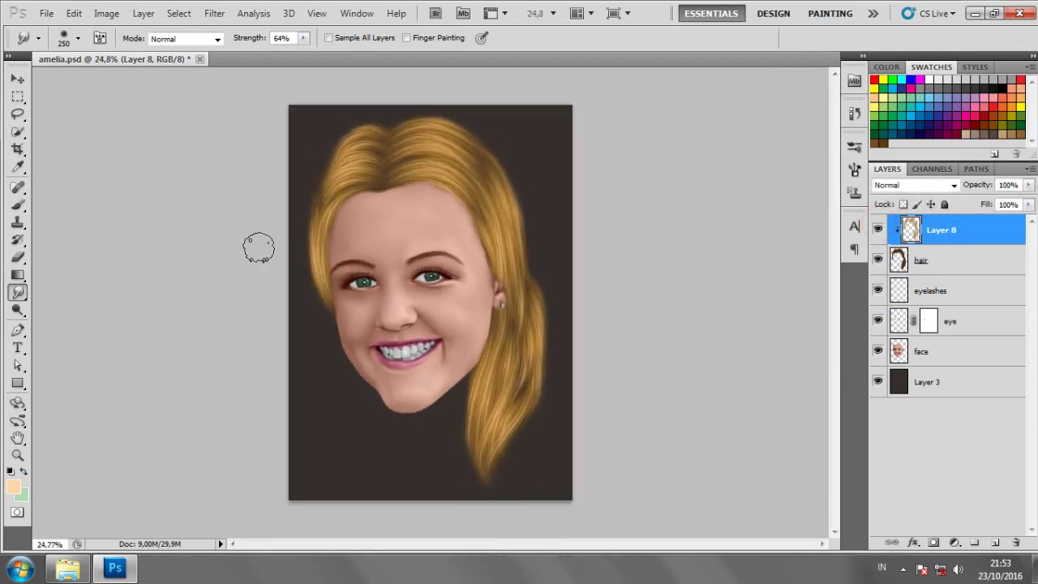
Step: In Color Balance, shift the hair's midtones toward yellow and red (+5)
key("i")
key("ctrl+b")
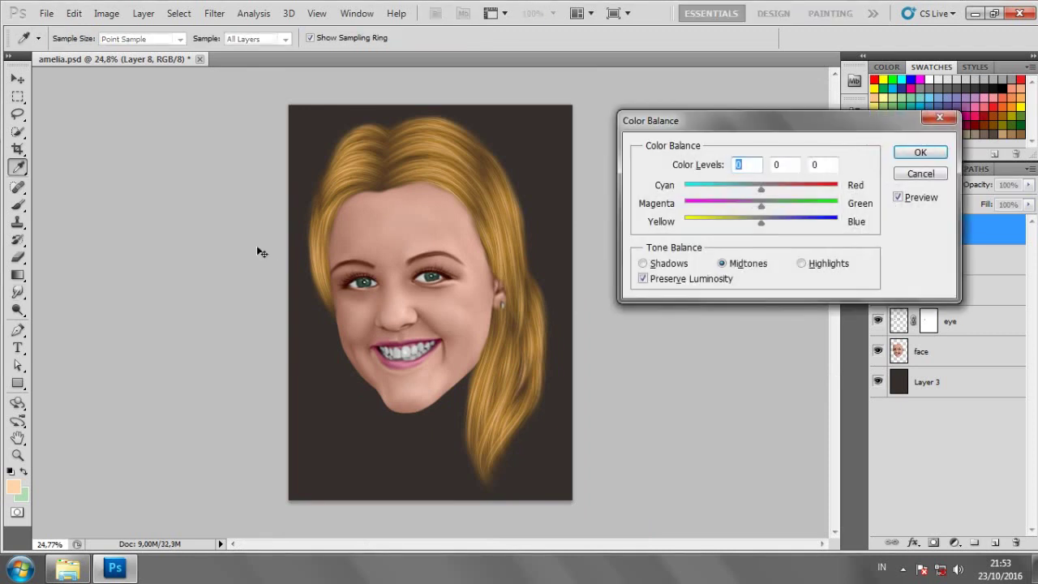
left_click_drag(762, 224, 750, 225)
left_click_drag(763, 189, 773, 187)
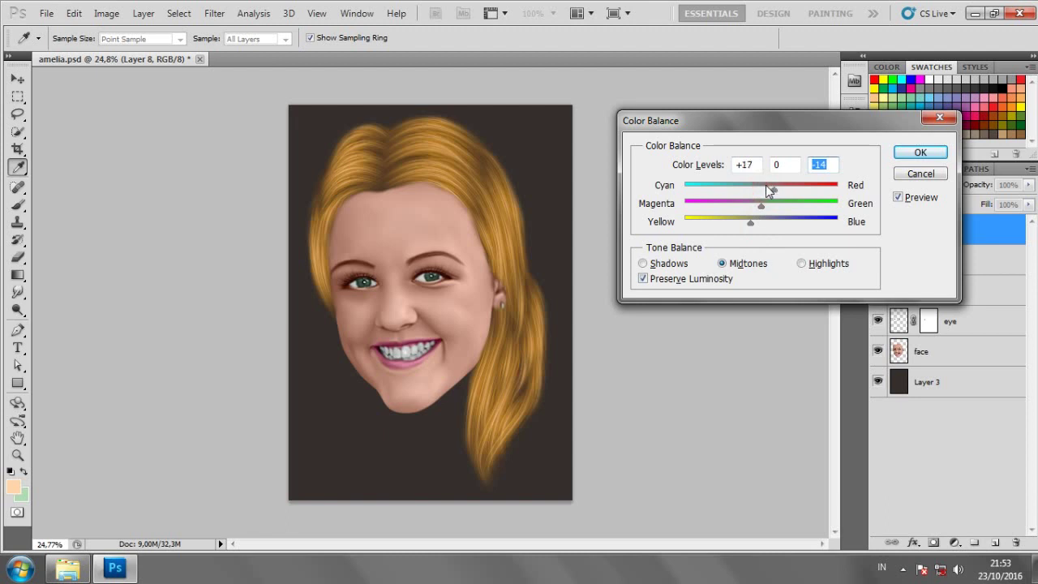
left_click(765, 185)
left_click(754, 204)
Step: Shift the hair's highlights toward yellow and slightly cyan, then apply the Color Balance
left_click(804, 265)
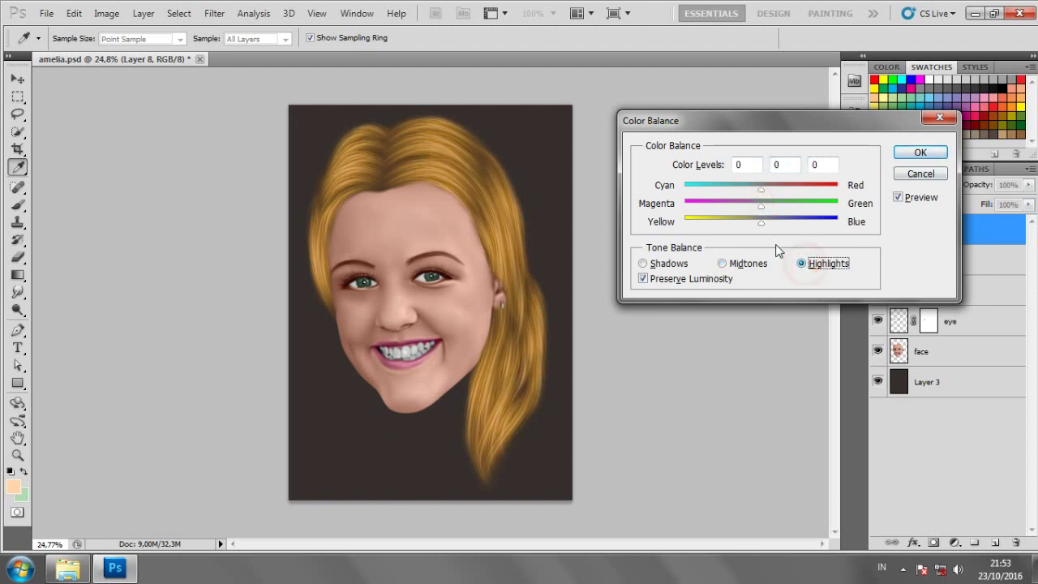
mouse_move(762, 224)
left_mouse_down()
mouse_move(748, 224)
mouse_move(782, 210)
left_mouse_up()
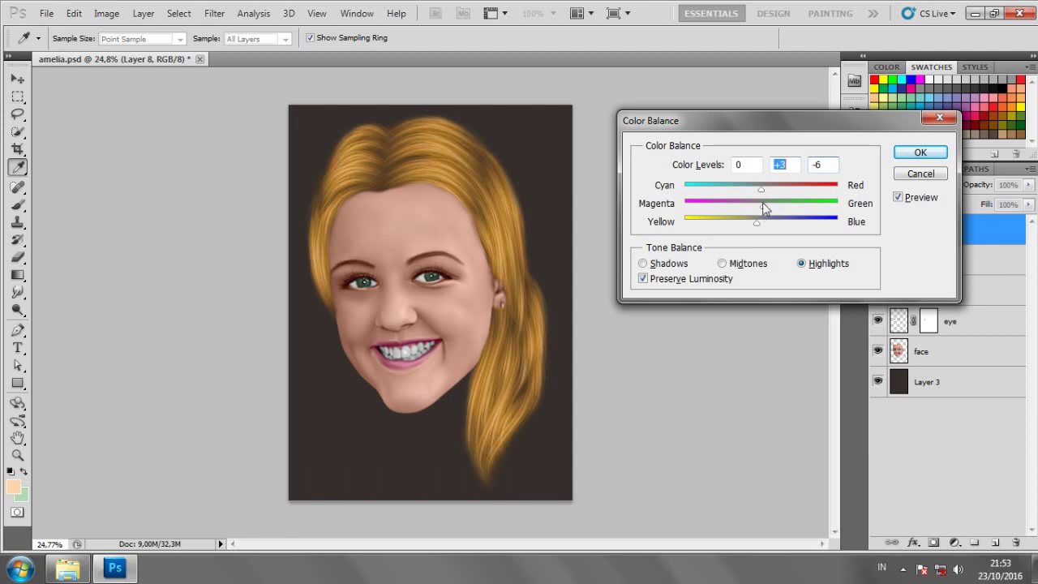
mouse_move(763, 194)
left_mouse_down()
mouse_move(779, 192)
mouse_move(751, 194)
left_mouse_up()
left_click(919, 153)
Step: Dodge the long hanging hair tip with a 300 px brush at Midtones, 8%
scroll(542, 242, "down", 2)
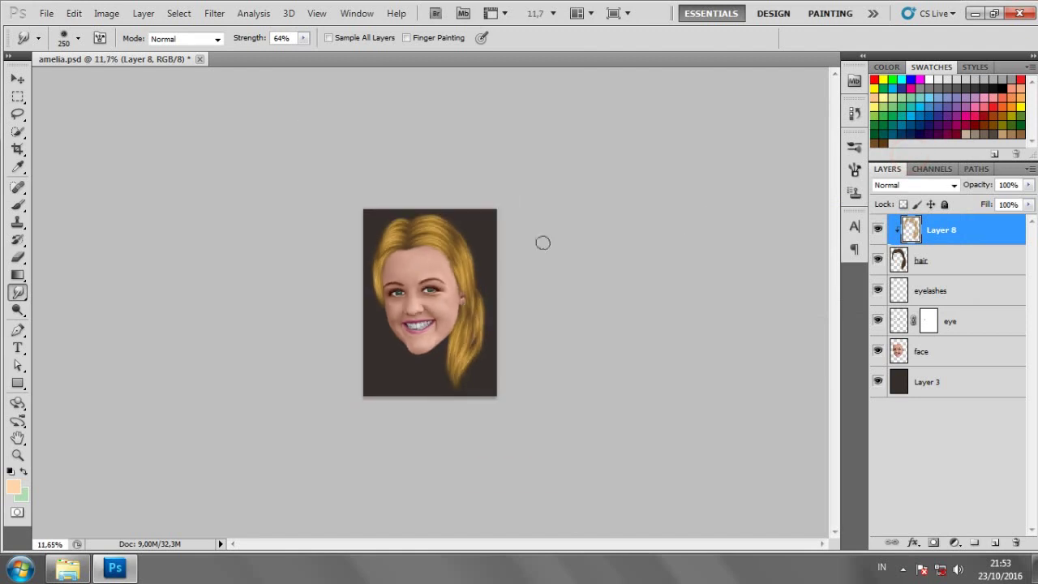
left_click(19, 308)
scroll(124, 268, "up", 3)
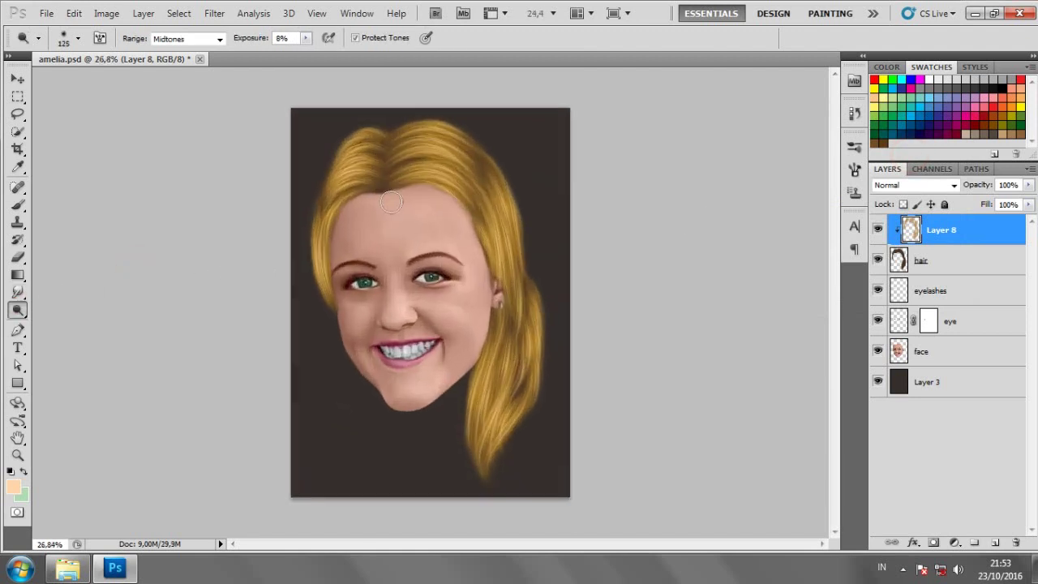
scroll(449, 161, "up", 1)
key("bracketright")
key("bracketright")
key("bracketright")
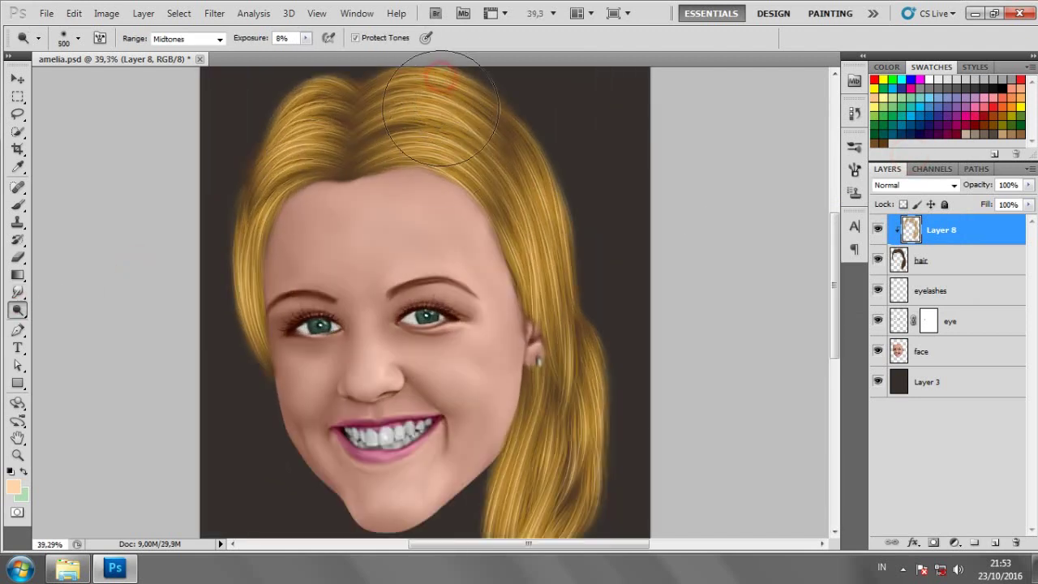
key("bracketleft")
key("bracketleft")
scroll(454, 259, "down", 1)
scroll(563, 260, "down", 2)
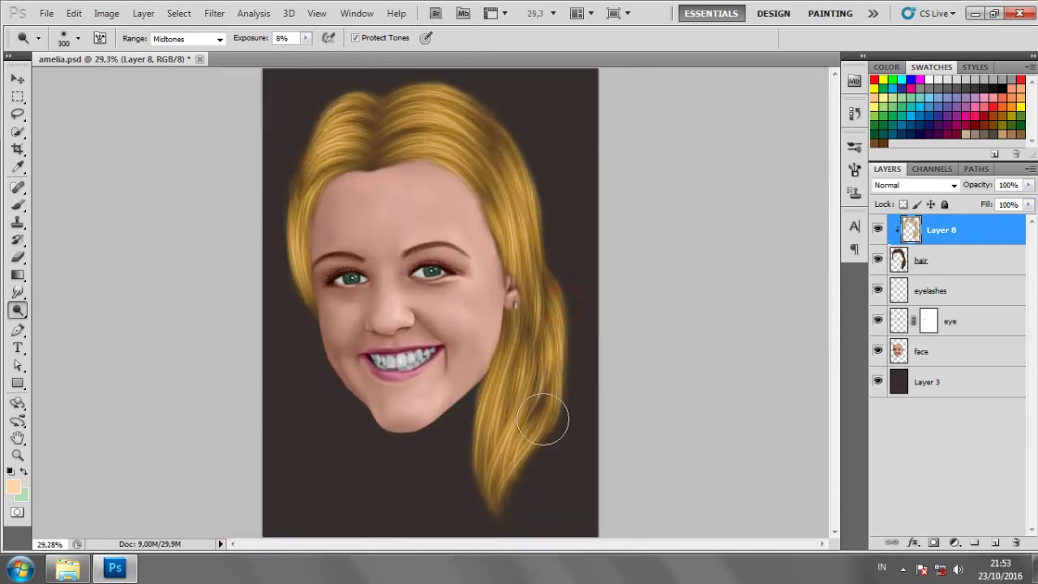
left_click_drag(552, 416, 505, 470)
Step: Enlarge the dodge brush to 500 and lighten the hair beside the face
scroll(529, 366, "down", 3)
scroll(529, 366, "up", 1)
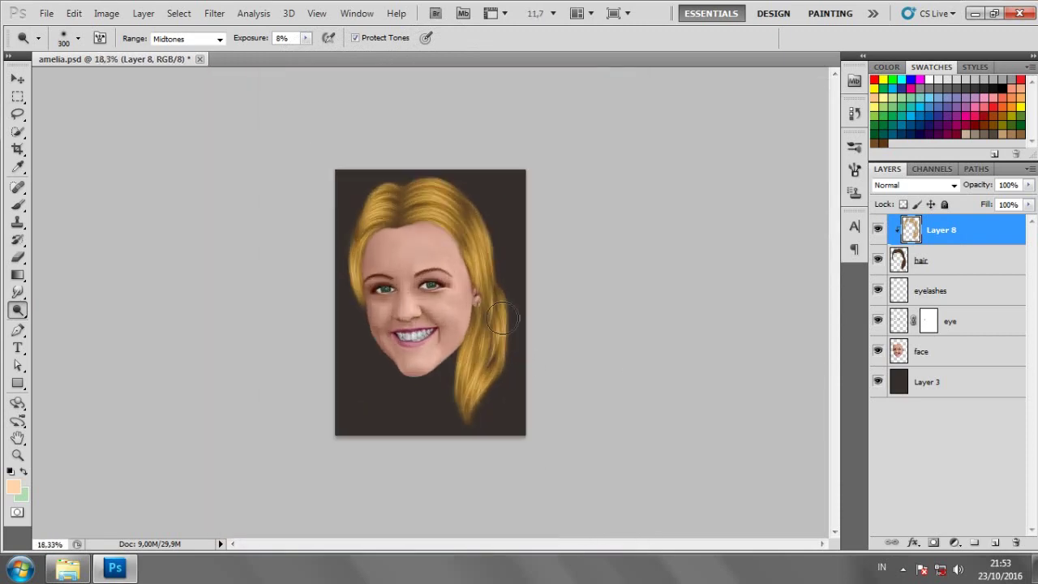
scroll(519, 341, "up", 2)
key("bracketright")
key("bracketright")
left_click_drag(516, 256, 520, 357)
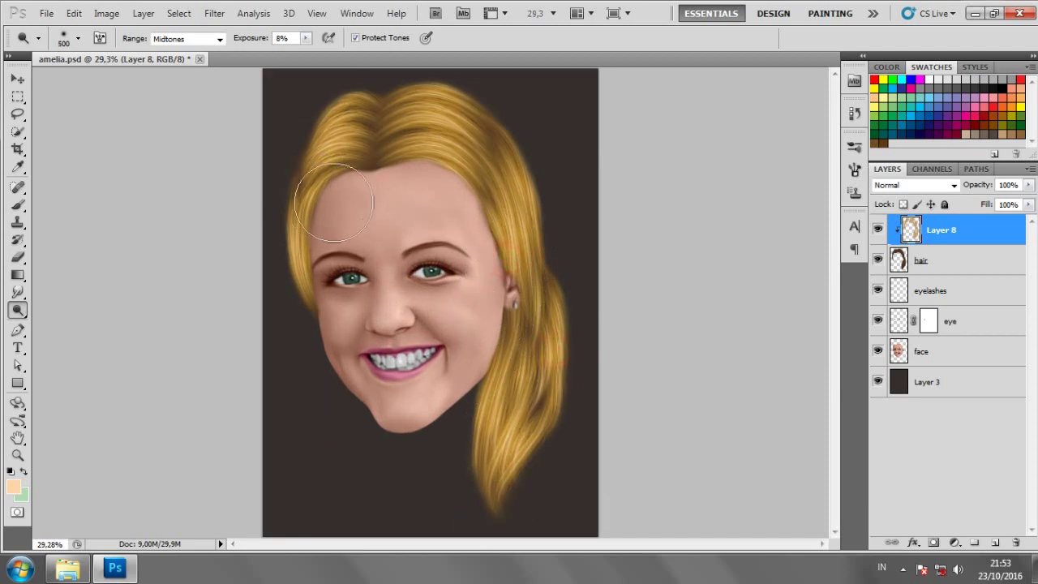
Step: Compare the hair with and without its colour layer, then select Layer 3
scroll(660, 255, "down", 4)
scroll(644, 268, "up", 3)
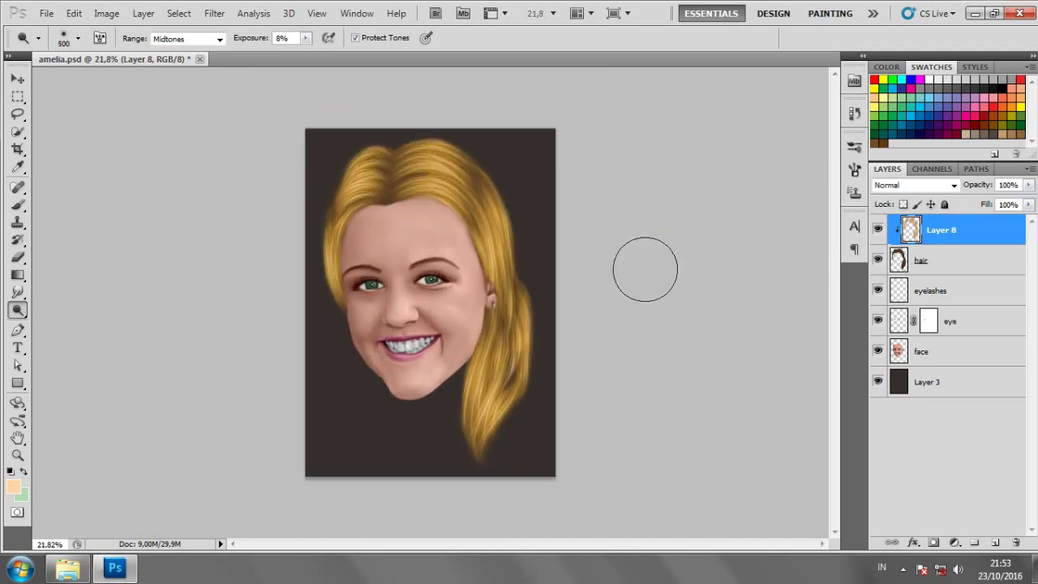
scroll(645, 269, "down", 1)
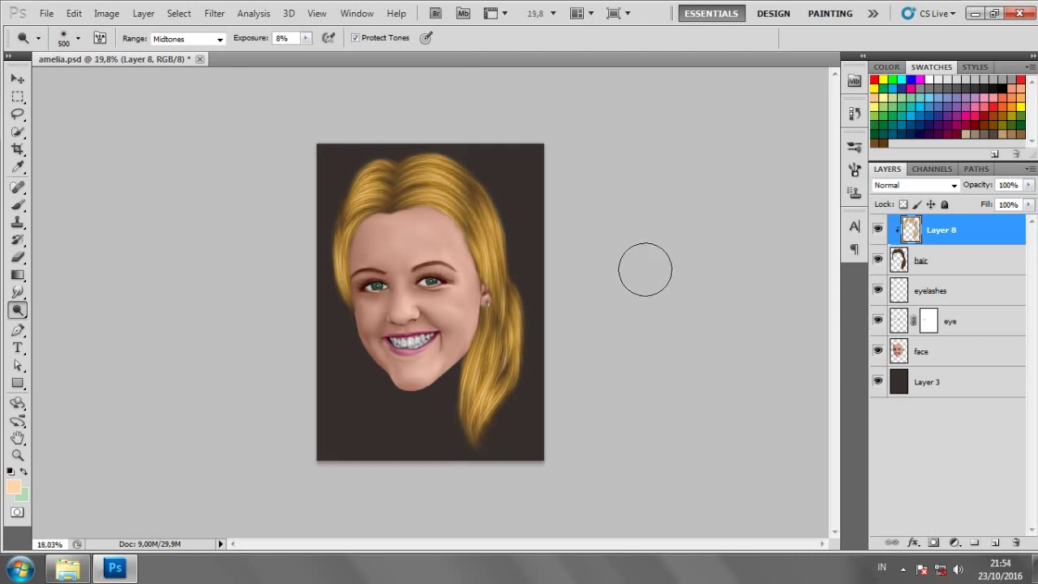
left_click(877, 232)
left_click(876, 232)
left_click(877, 233)
left_click(877, 232)
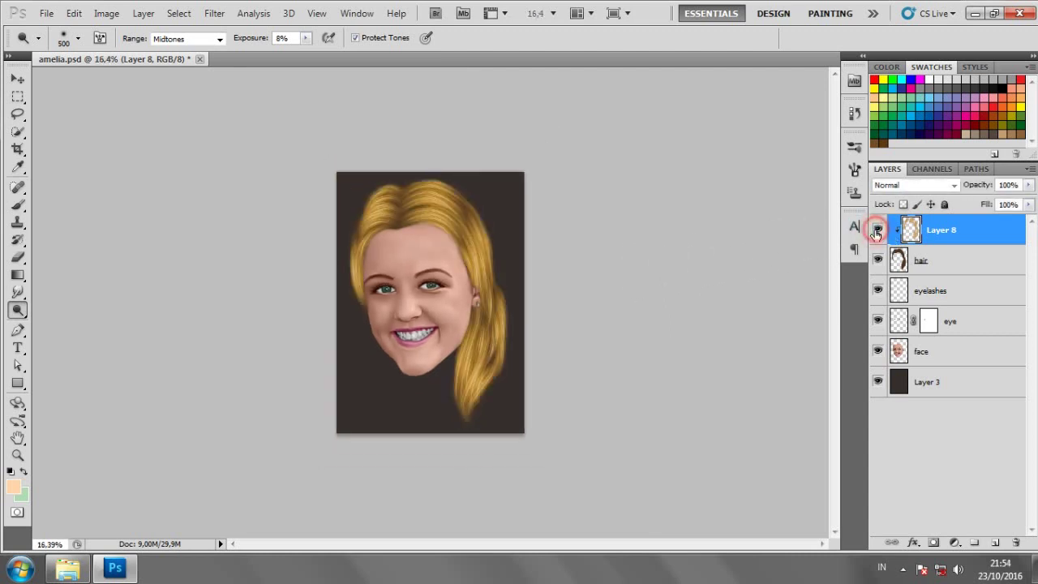
left_click(933, 355)
left_click(929, 382)
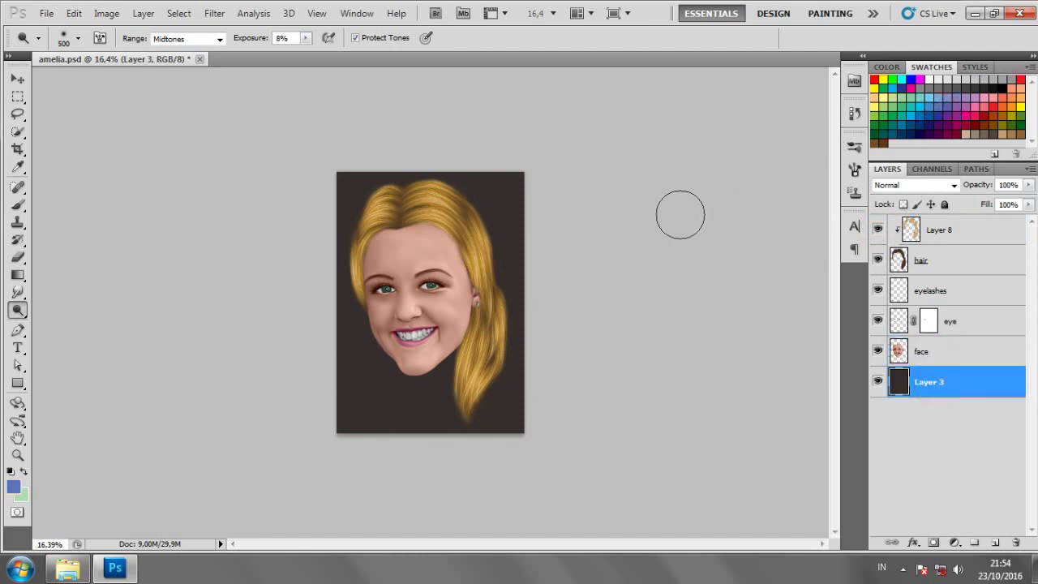
Step: Set a dark navy foreground and a light teal background colour from Swatches and the Color Picker
left_click(22, 470)
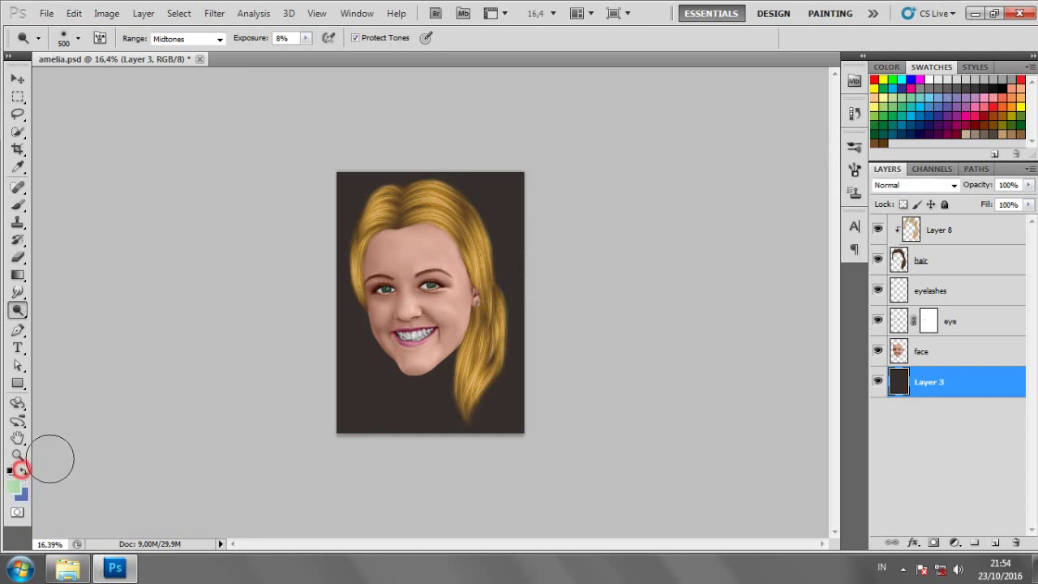
left_click(922, 98)
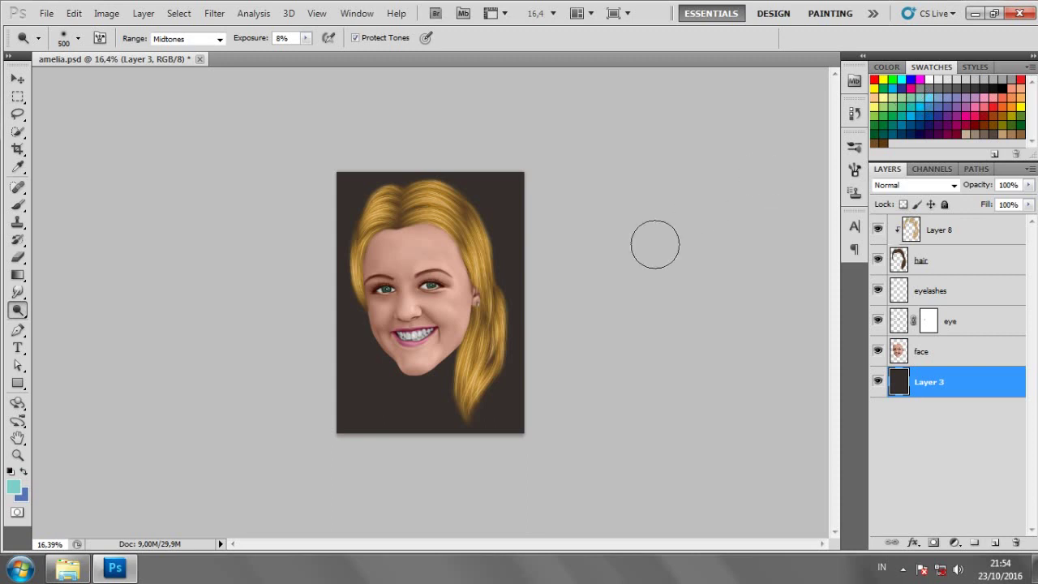
left_click(21, 472)
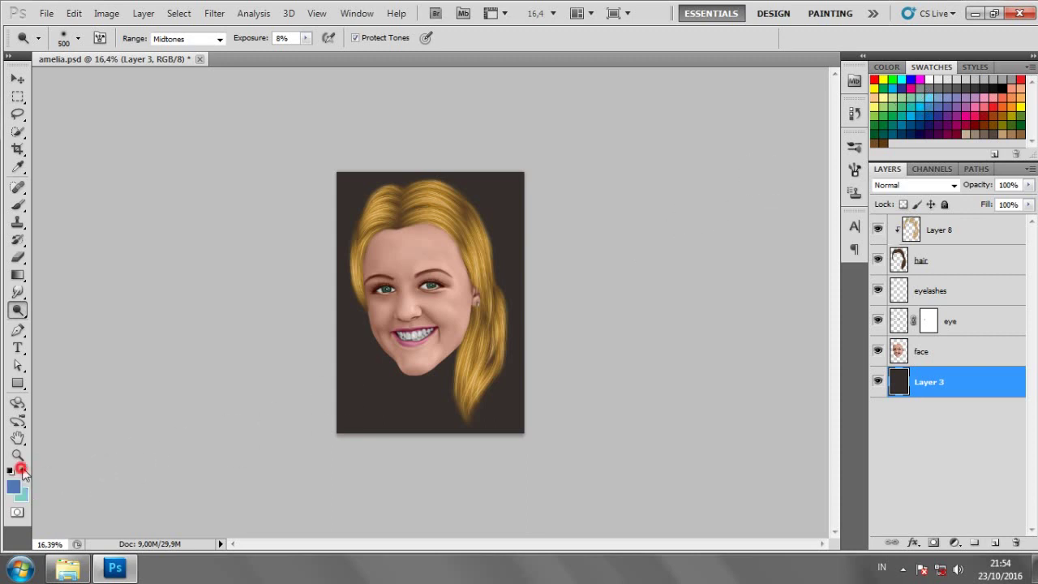
left_click(12, 486)
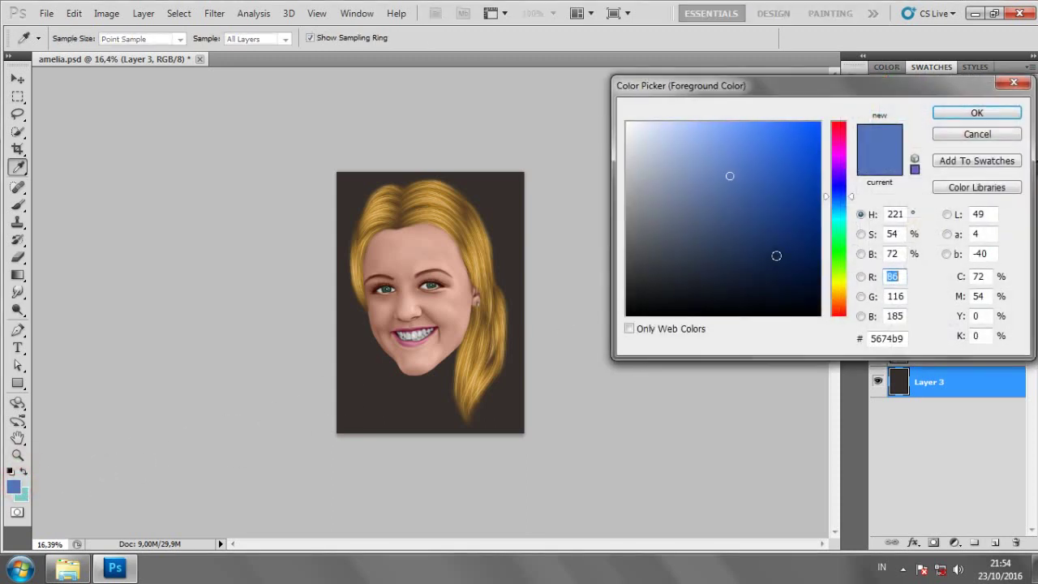
left_click(772, 253)
left_click(978, 114)
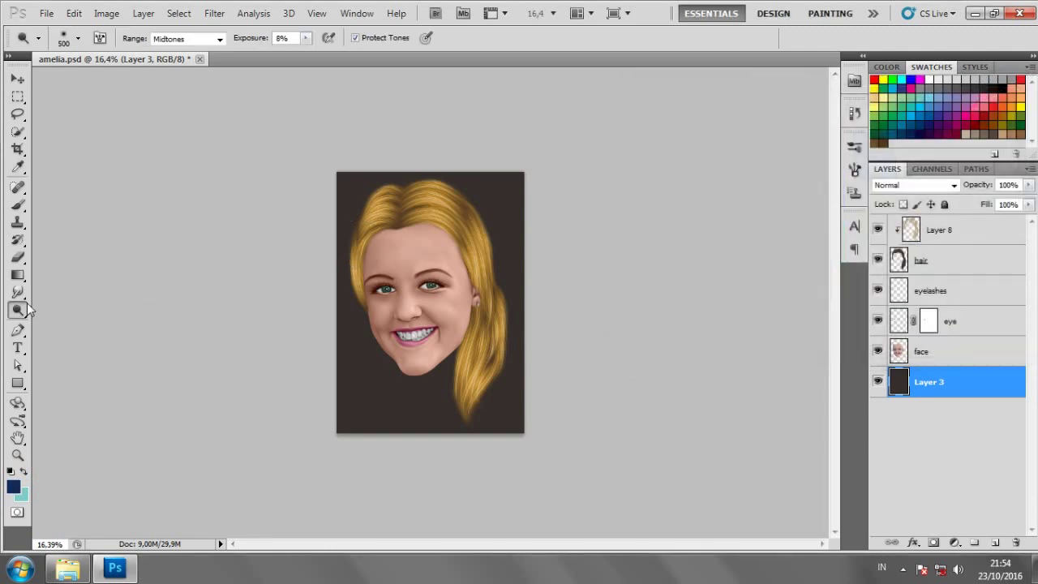
Step: Fill Layer 3 with a reversed radial gradient, light teal at the forehead fading to dark navy
left_click_drag(23, 279, 58, 280)
left_click(57, 276)
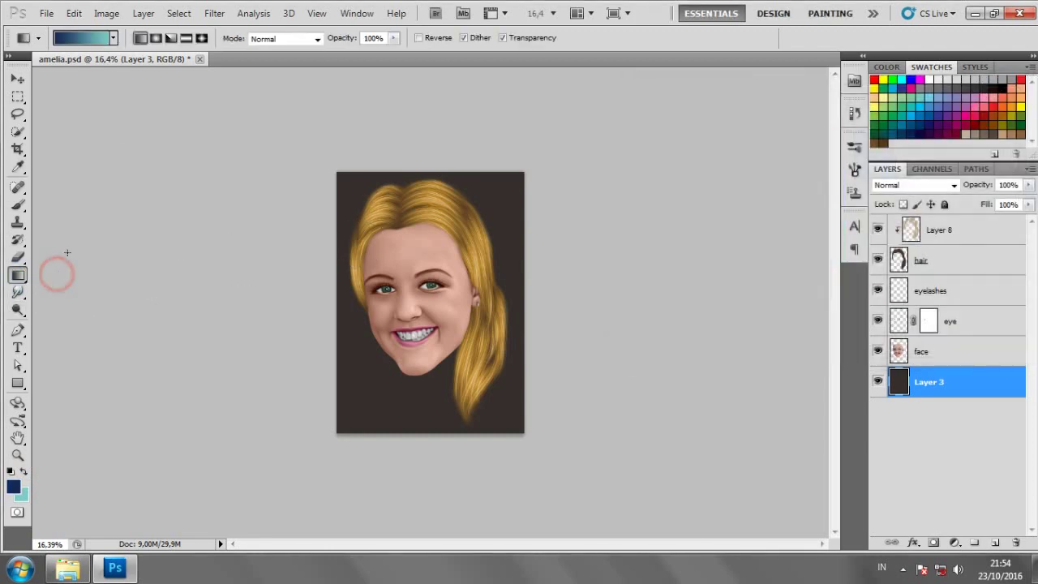
left_click(155, 38)
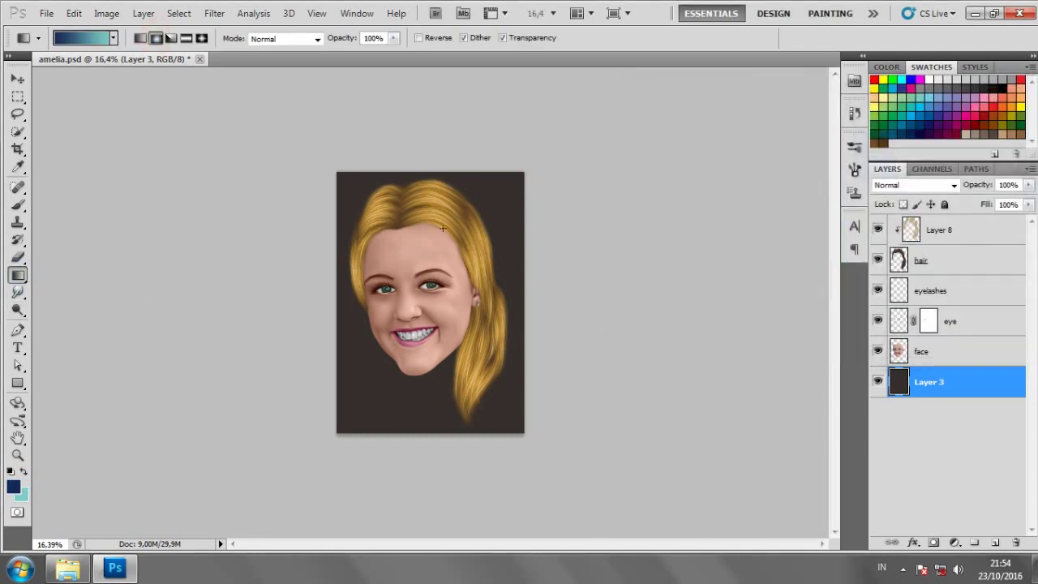
left_click(421, 38)
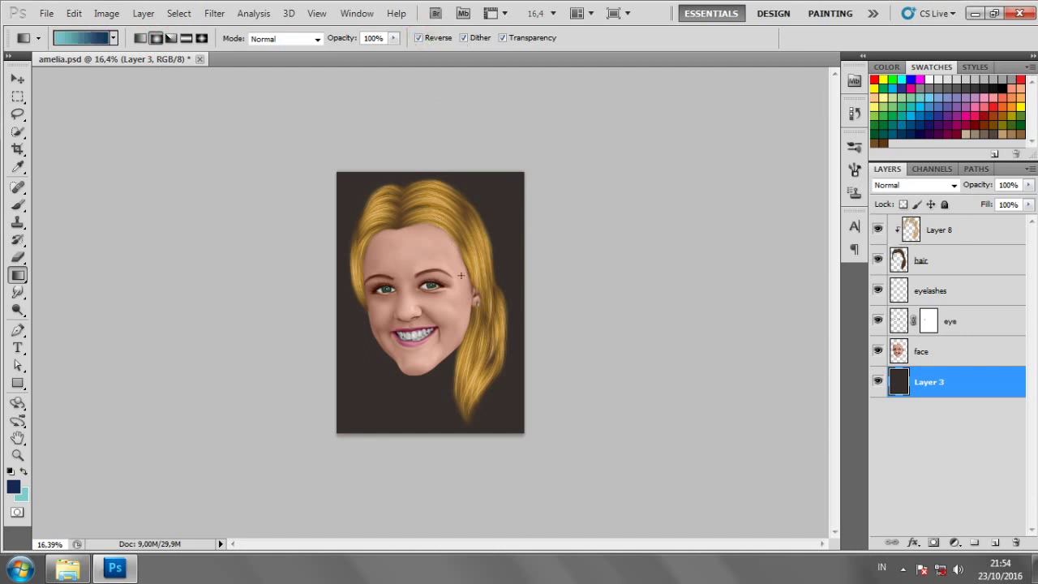
left_click_drag(434, 241, 442, 416)
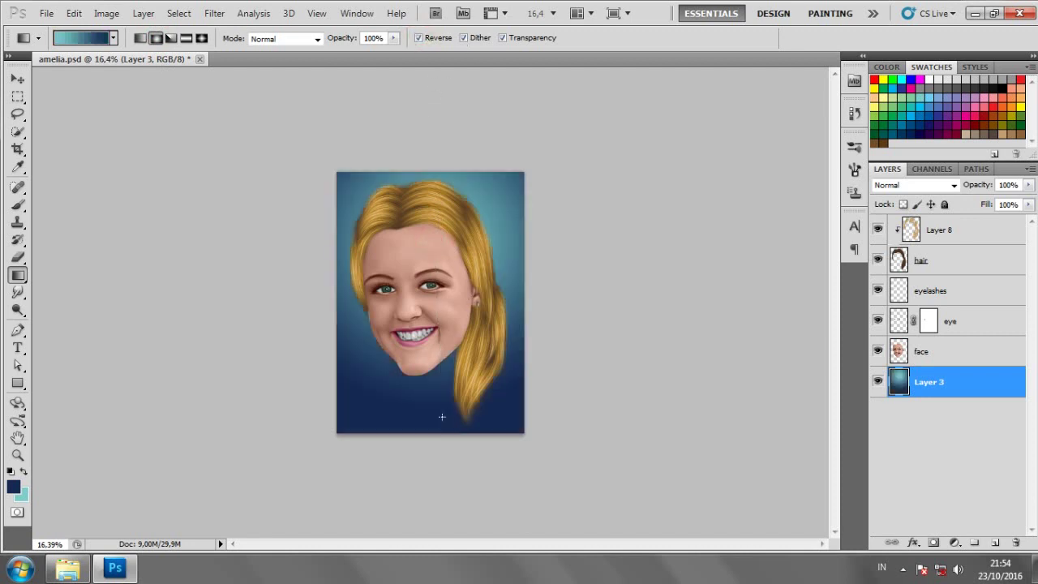
scroll(442, 417, "down", 1)
scroll(442, 417, "up", 1)
scroll(441, 416, "up", 1)
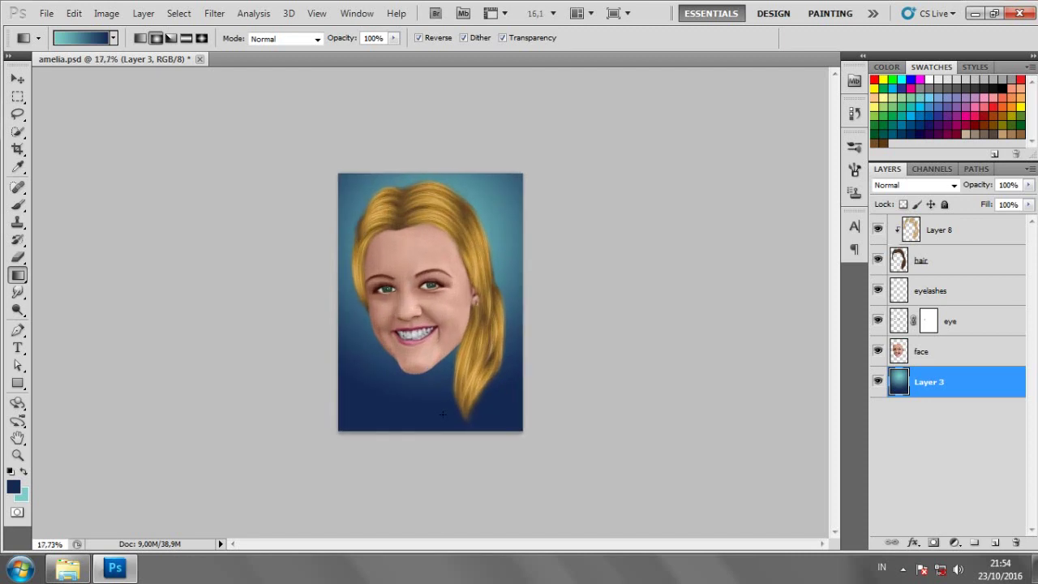
scroll(443, 414, "up", 1)
scroll(443, 415, "down", 1)
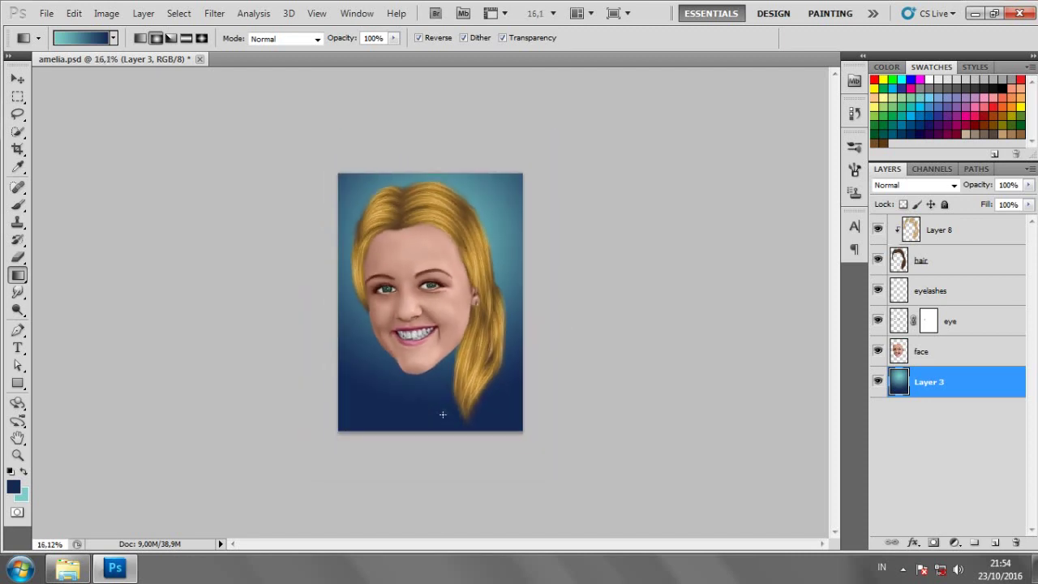